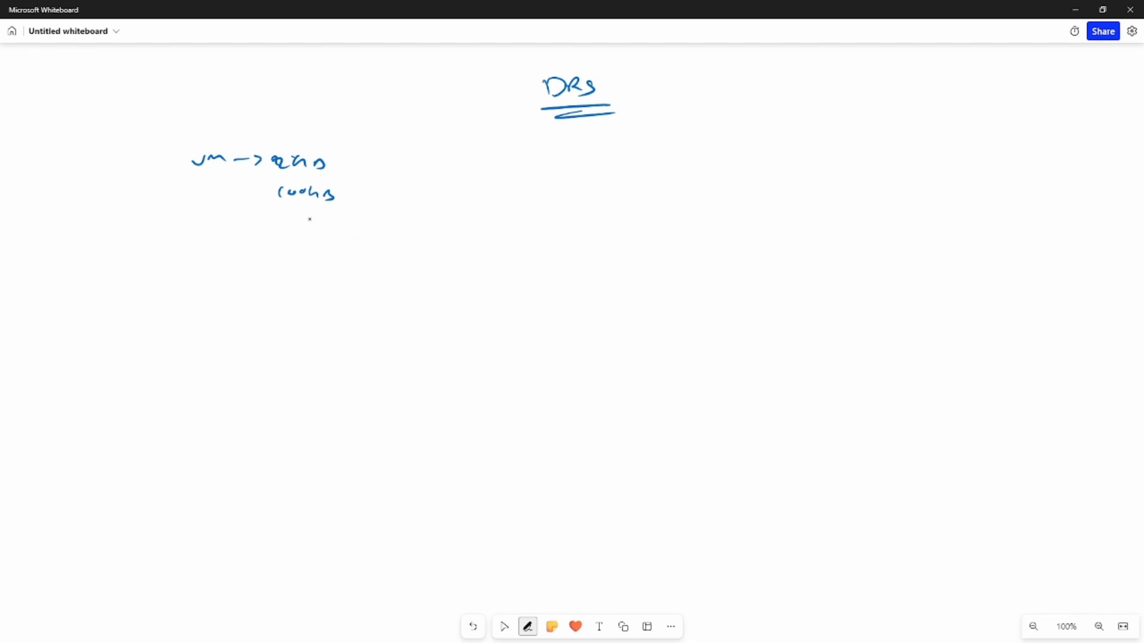
Handwrite 2vCPU beneath the VM's 100GB note and add an arrowed Shared Storage → iSCSI entry beside the VM notes
{"action": "left_click_drag", "start_coordinate": [284, 223], "coordinate": [345, 219]}
{"action": "left_click_drag", "start_coordinate": [507, 157], "coordinate": [561, 166]}
{"action": "left_click_drag", "start_coordinate": [572, 153], "coordinate": [581, 166]}
{"action": "mouse_move", "coordinate": [589, 160]}
{"action": "left_mouse_down"}
{"action": "mouse_move", "coordinate": [698, 166]}
{"action": "mouse_move", "coordinate": [702, 176]}
{"action": "mouse_move", "coordinate": [769, 165]}
{"action": "mouse_move", "coordinate": [837, 173]}
{"action": "left_mouse_up"}
{"action": "left_click_drag", "start_coordinate": [830, 157], "coordinate": [846, 175]}
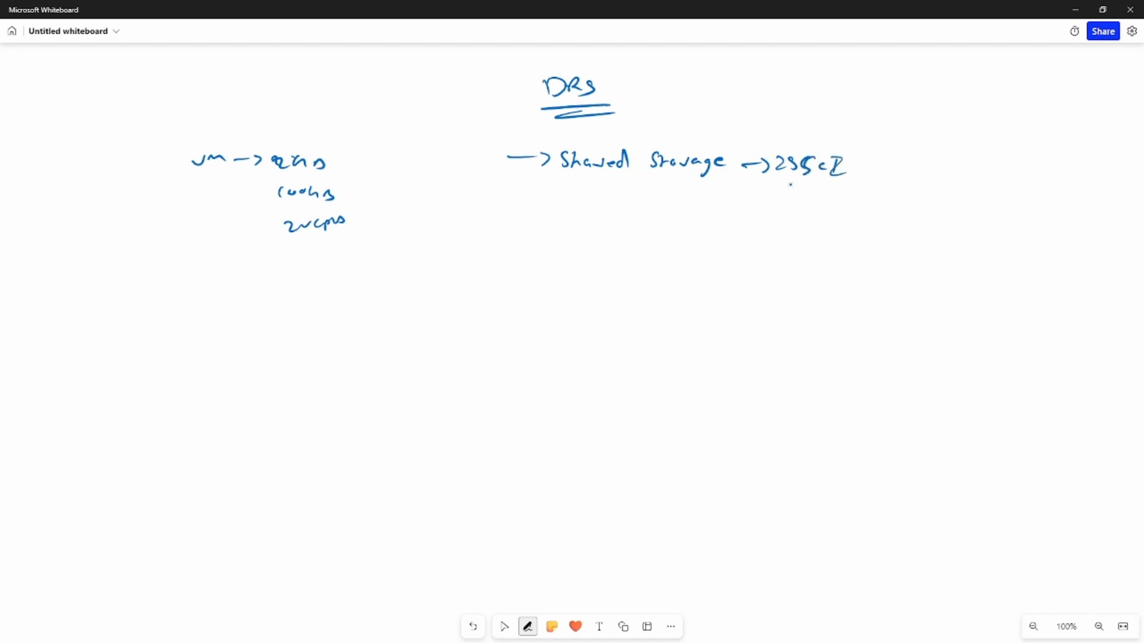
Underline iSCSI and Shared Storage, and annotate the storage entry with an underlined Win-16 branch and an underlined 4
{"action": "left_click_drag", "start_coordinate": [781, 188], "coordinate": [845, 181]}
{"action": "left_click_drag", "start_coordinate": [779, 194], "coordinate": [835, 187]}
{"action": "left_click_drag", "start_coordinate": [804, 141], "coordinate": [829, 135]}
{"action": "left_click_drag", "start_coordinate": [837, 124], "coordinate": [897, 130]}
{"action": "left_click_drag", "start_coordinate": [872, 141], "coordinate": [914, 143]}
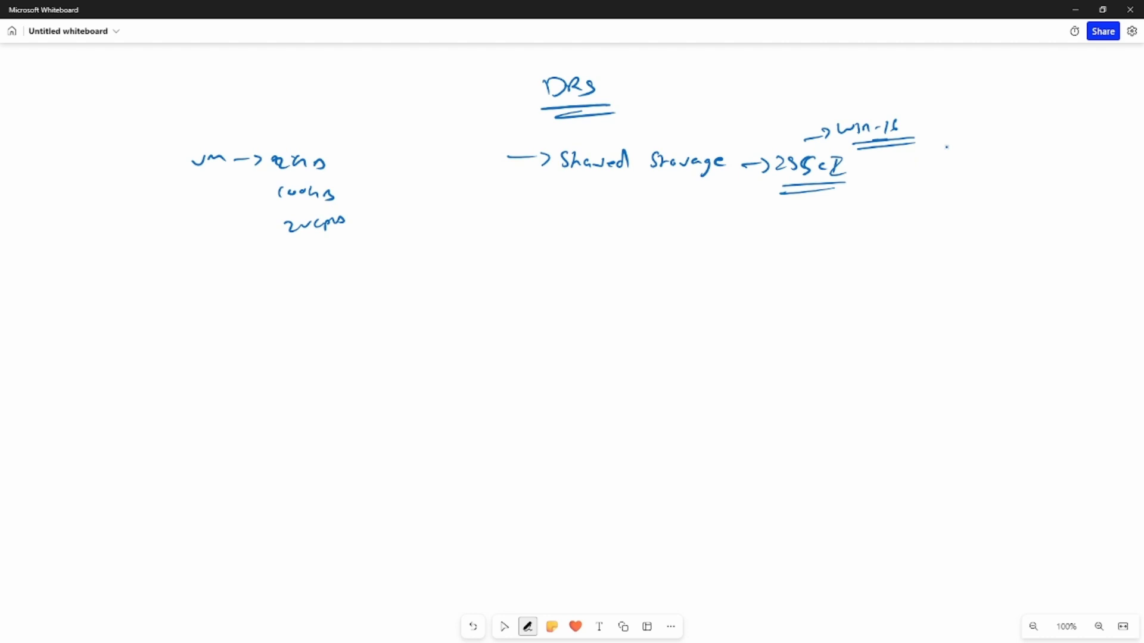
{"action": "left_click_drag", "start_coordinate": [959, 136], "coordinate": [976, 150]}
{"action": "left_click_drag", "start_coordinate": [954, 156], "coordinate": [980, 153]}
{"action": "left_click_drag", "start_coordinate": [562, 177], "coordinate": [721, 171]}
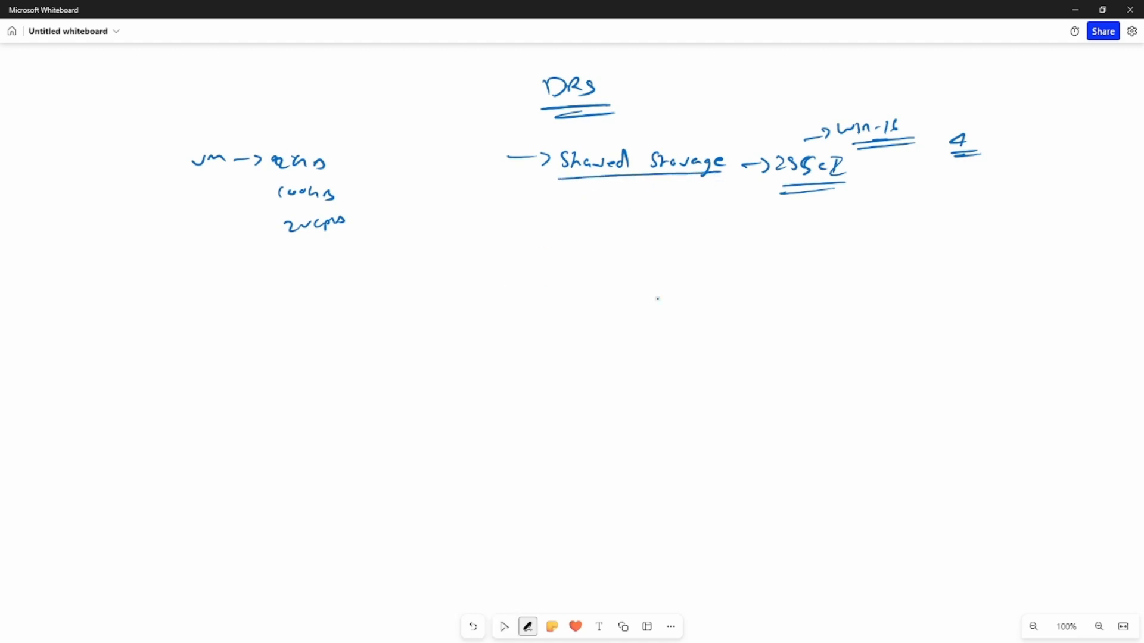
Handwrite Resource pool → Compute below Shared Storage, branching to CPUs and Memory, each with an arrow to MHz and GHz
{"action": "left_click_drag", "start_coordinate": [521, 210], "coordinate": [638, 216]}
{"action": "left_click_drag", "start_coordinate": [648, 209], "coordinate": [650, 215]}
{"action": "left_click_drag", "start_coordinate": [669, 208], "coordinate": [744, 218]}
{"action": "mouse_move", "coordinate": [768, 204]}
{"action": "left_mouse_down"}
{"action": "mouse_move", "coordinate": [766, 219]}
{"action": "mouse_move", "coordinate": [828, 216]}
{"action": "left_mouse_up"}
{"action": "left_click_drag", "start_coordinate": [825, 210], "coordinate": [923, 213]}
{"action": "mouse_move", "coordinate": [940, 208]}
{"action": "left_mouse_down"}
{"action": "mouse_move", "coordinate": [941, 218]}
{"action": "mouse_move", "coordinate": [957, 208]}
{"action": "left_mouse_up"}
{"action": "mouse_move", "coordinate": [960, 205]}
{"action": "left_mouse_down"}
{"action": "mouse_move", "coordinate": [960, 217]}
{"action": "mouse_move", "coordinate": [1019, 209]}
{"action": "left_mouse_up"}
{"action": "mouse_move", "coordinate": [1011, 205]}
{"action": "left_mouse_down"}
{"action": "mouse_move", "coordinate": [1013, 215]}
{"action": "mouse_move", "coordinate": [1090, 213]}
{"action": "mouse_move", "coordinate": [1055, 229]}
{"action": "mouse_move", "coordinate": [1092, 233]}
{"action": "left_mouse_up"}
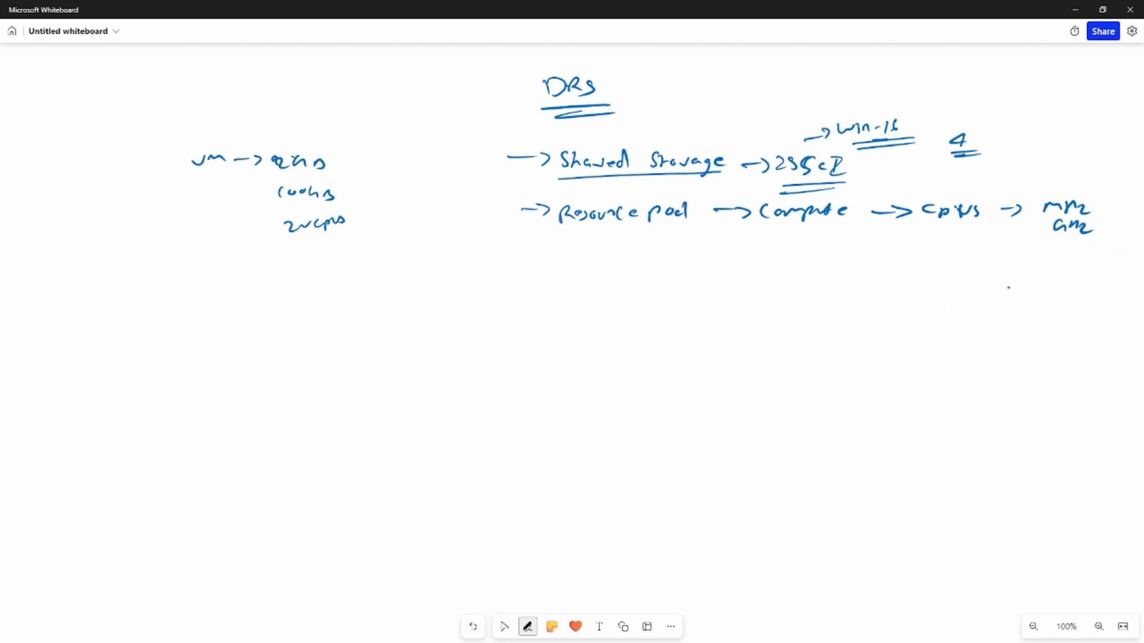
{"action": "mouse_move", "coordinate": [934, 256]}
{"action": "left_mouse_down"}
{"action": "mouse_move", "coordinate": [1072, 253]}
{"action": "mouse_move", "coordinate": [1093, 260]}
{"action": "mouse_move", "coordinate": [1063, 284]}
{"action": "mouse_move", "coordinate": [1100, 287]}
{"action": "left_mouse_up"}
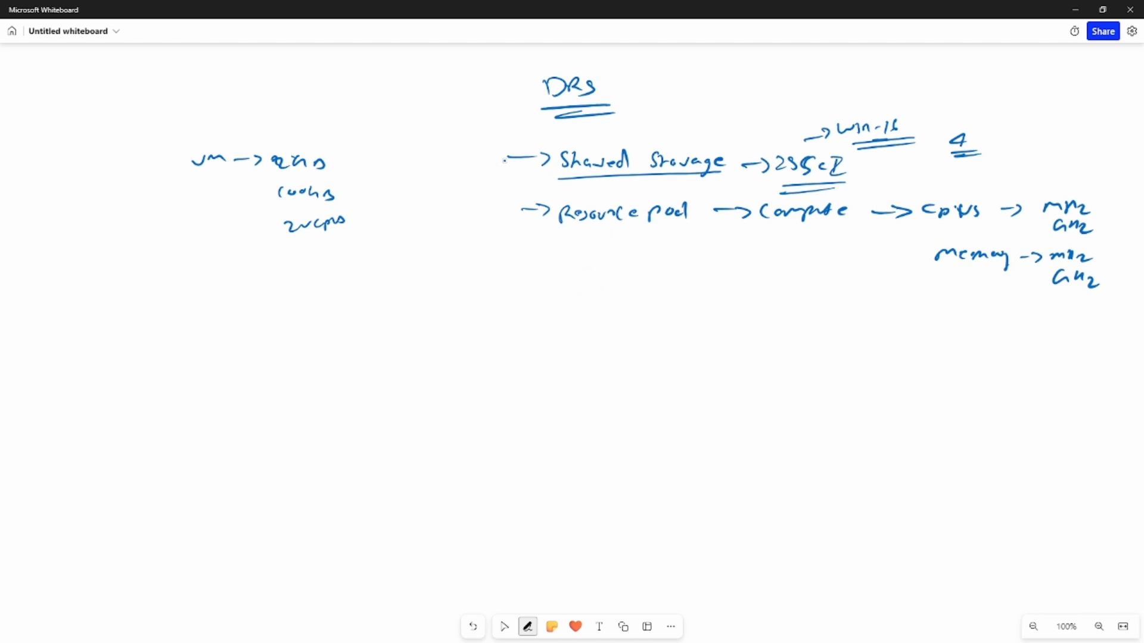
Bracket the Shared Storage and Resource pool entries together and add an underlined VM entry with an arrow below them
{"action": "mouse_move", "coordinate": [504, 160]}
{"action": "left_mouse_down"}
{"action": "mouse_move", "coordinate": [486, 186]}
{"action": "mouse_move", "coordinate": [516, 207]}
{"action": "left_mouse_up"}
{"action": "left_click_drag", "start_coordinate": [520, 266], "coordinate": [538, 268]}
{"action": "mouse_move", "coordinate": [540, 262]}
{"action": "left_mouse_down"}
{"action": "mouse_move", "coordinate": [541, 277]}
{"action": "mouse_move", "coordinate": [567, 266]}
{"action": "left_mouse_up"}
{"action": "left_click_drag", "start_coordinate": [569, 279], "coordinate": [588, 278]}
{"action": "left_click_drag", "start_coordinate": [558, 291], "coordinate": [590, 293]}
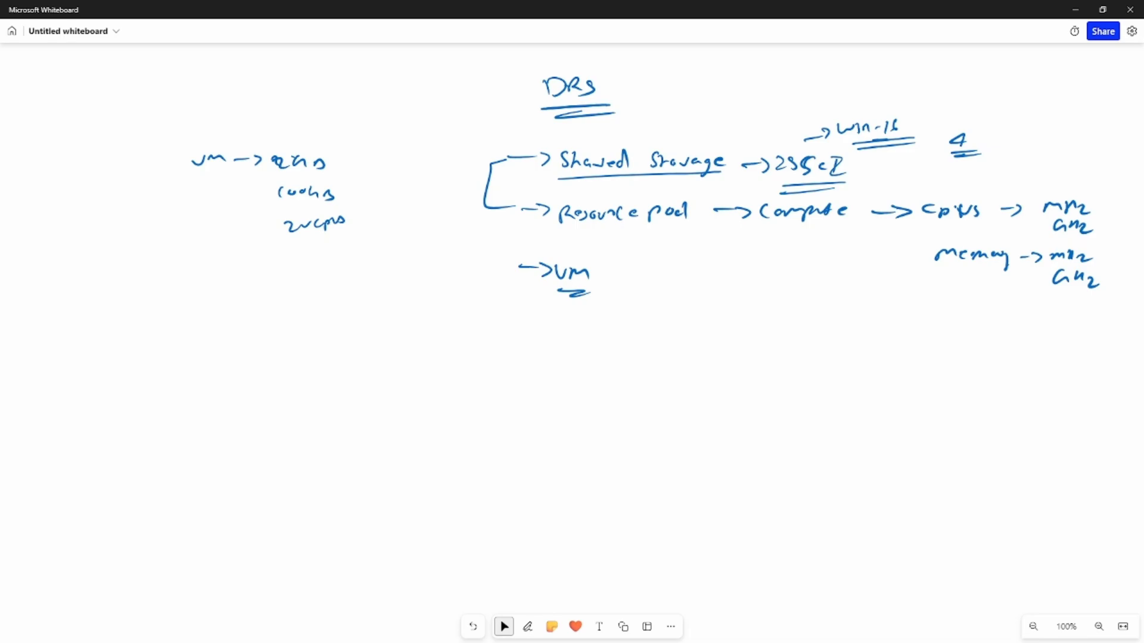
Switch to the vSphere Client and start a new resource pool named RP-1 in cluster CL-1
{"action": "key", "text": "alt+Tab"}
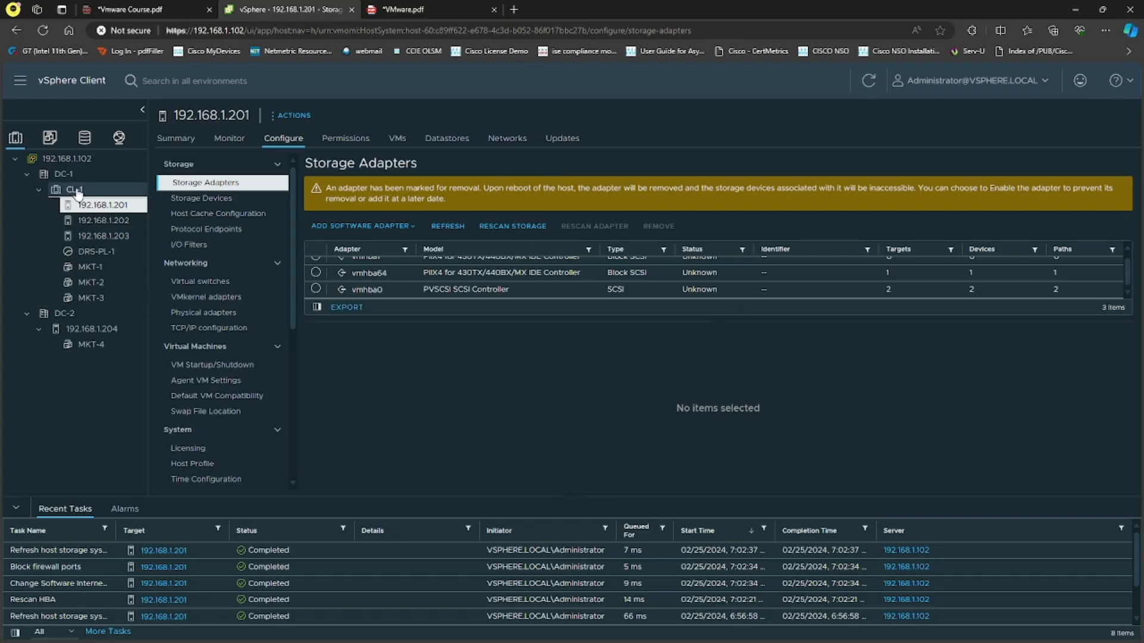
{"action": "left_click", "coordinate": [74, 189]}
{"action": "right_click", "coordinate": [78, 191]}
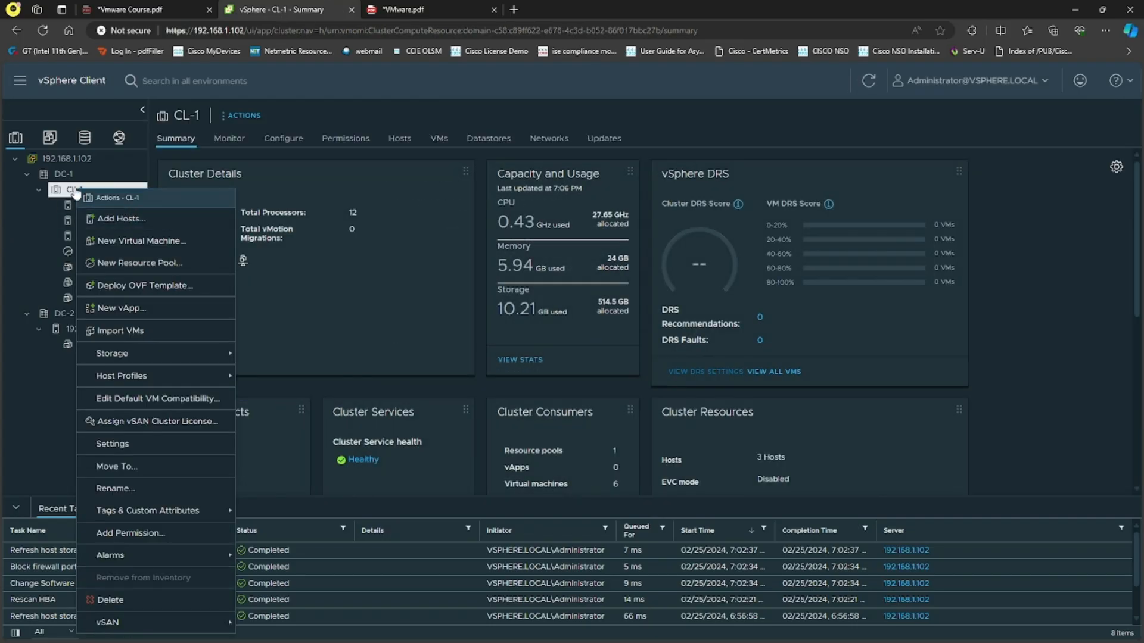
{"action": "left_click", "coordinate": [136, 264]}
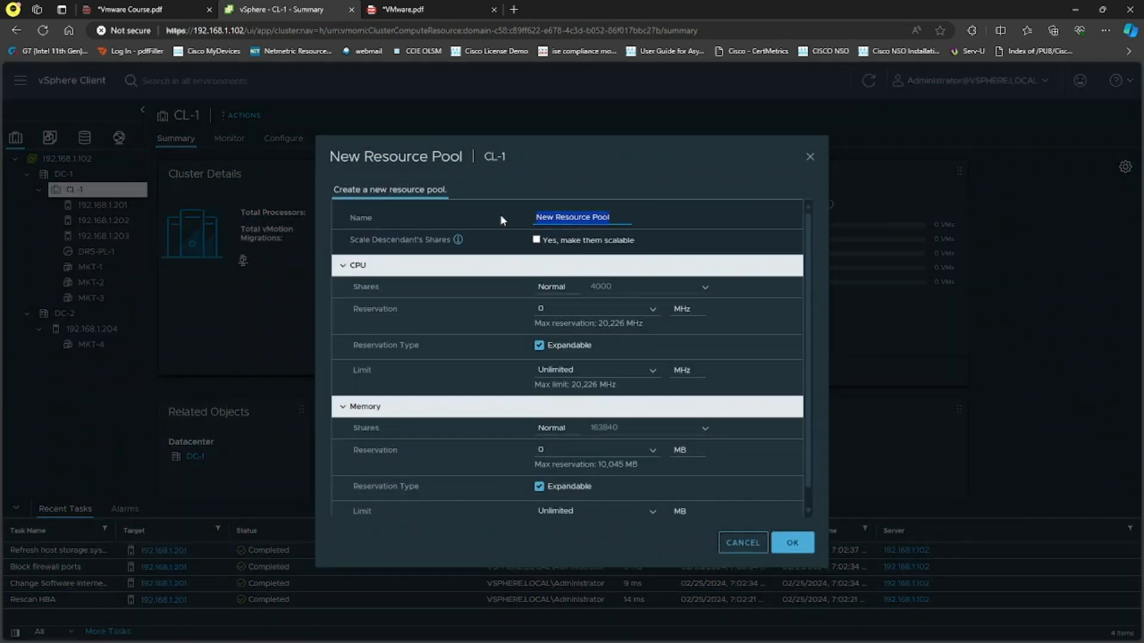
{"action": "type", "text": "RP-PL"}
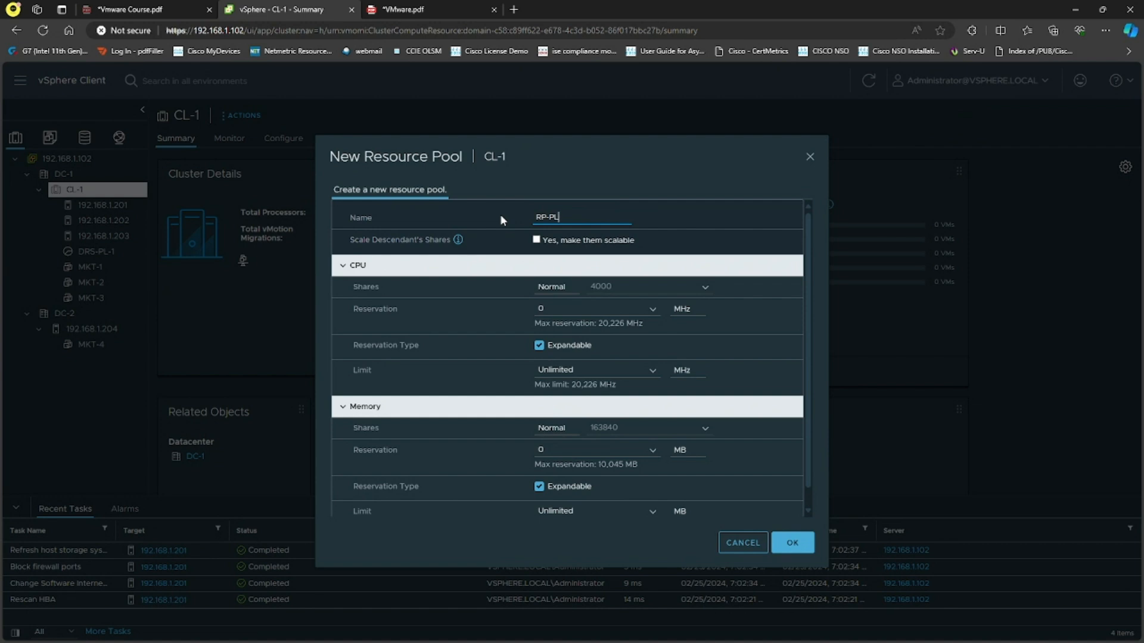
{"action": "key", "text": "BackSpace"}
{"action": "key", "text": "BackSpace"}
{"action": "key", "text": "BackSpace"}
{"action": "type", "text": "-1"}
Make the descendants' shares scalable, keep the CPU shares at Normal, and create the resource pool
{"action": "left_click", "coordinate": [458, 241]}
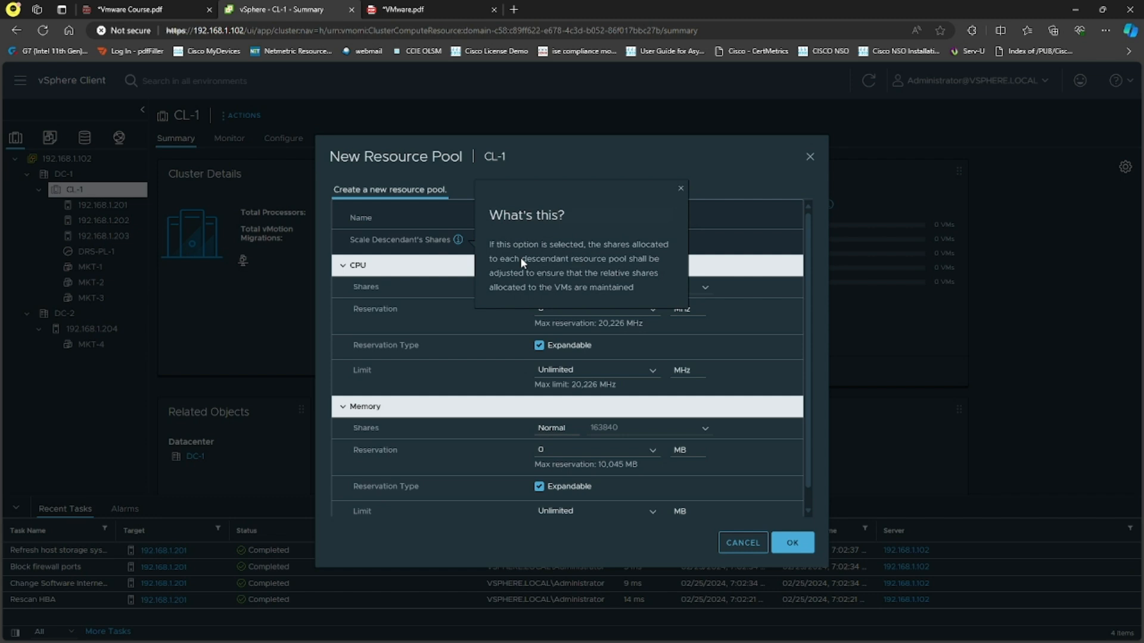
{"action": "left_click", "coordinate": [344, 248]}
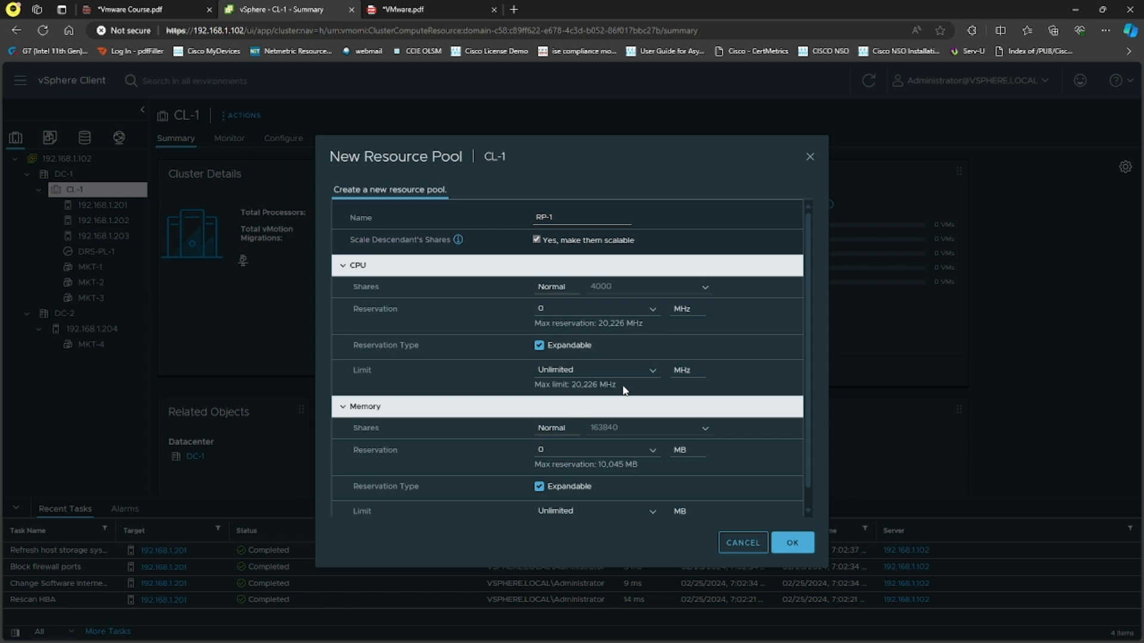
{"action": "left_click", "coordinate": [554, 286]}
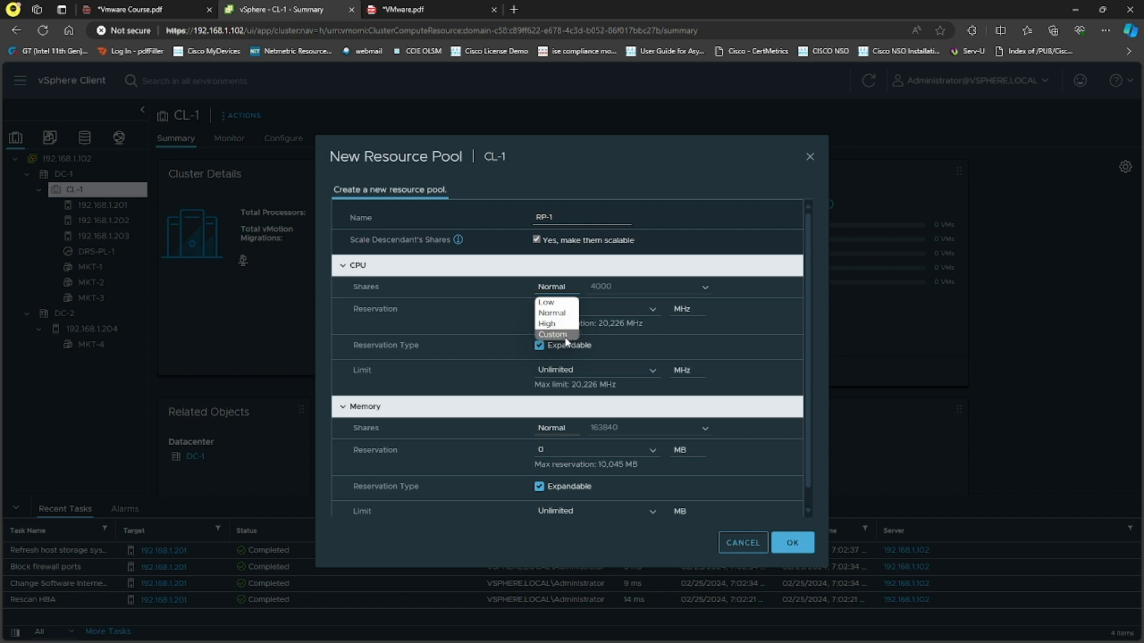
{"action": "left_click", "coordinate": [787, 336]}
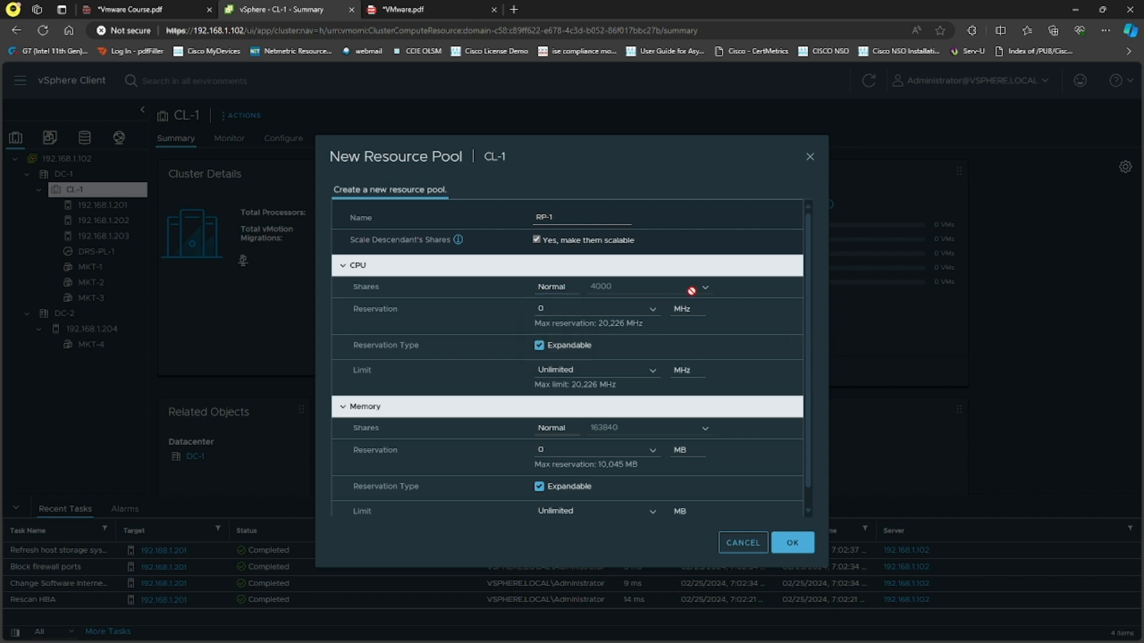
{"action": "left_click", "coordinate": [794, 543]}
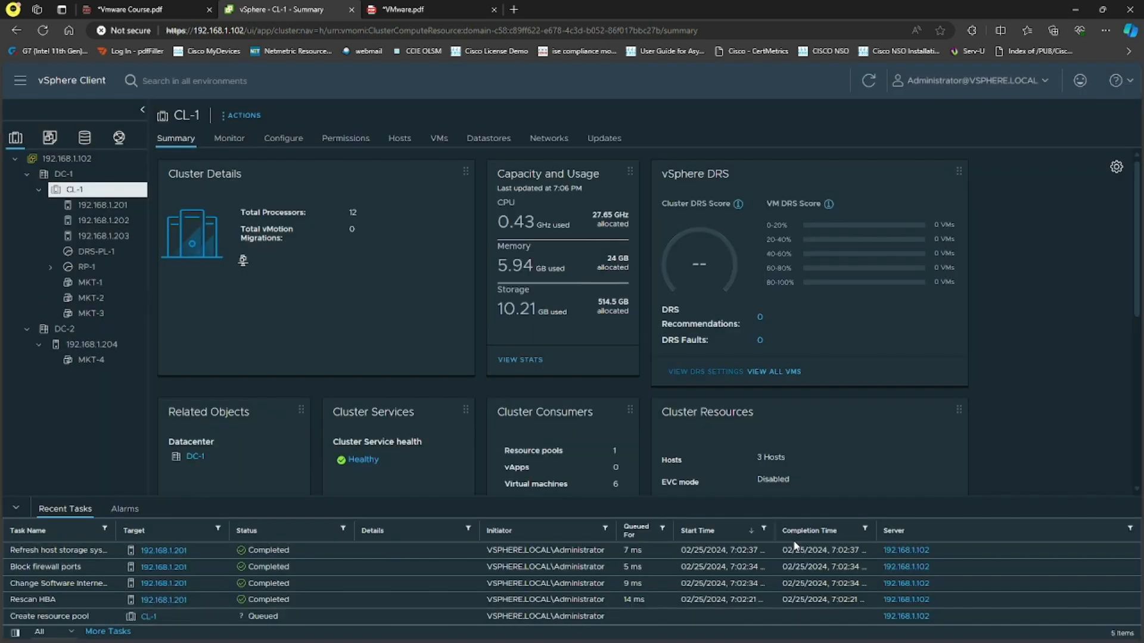
Delete the DRS-PL-1 resource pool from cluster CL-1
{"action": "right_click", "coordinate": [104, 253]}
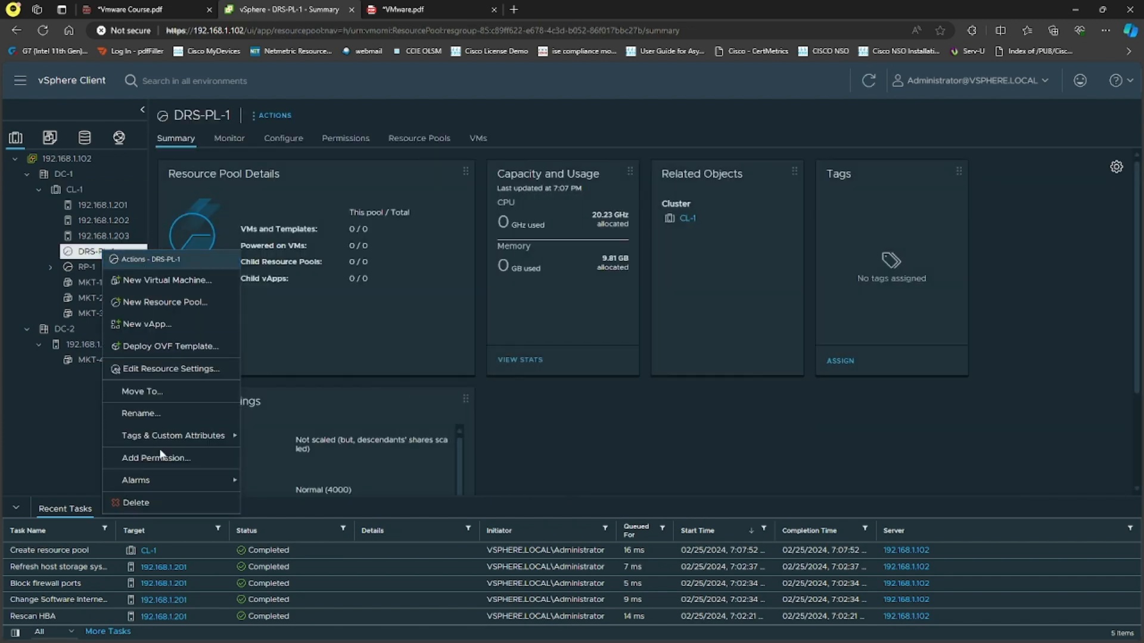
{"action": "left_click", "coordinate": [142, 502]}
{"action": "left_click", "coordinate": [663, 390]}
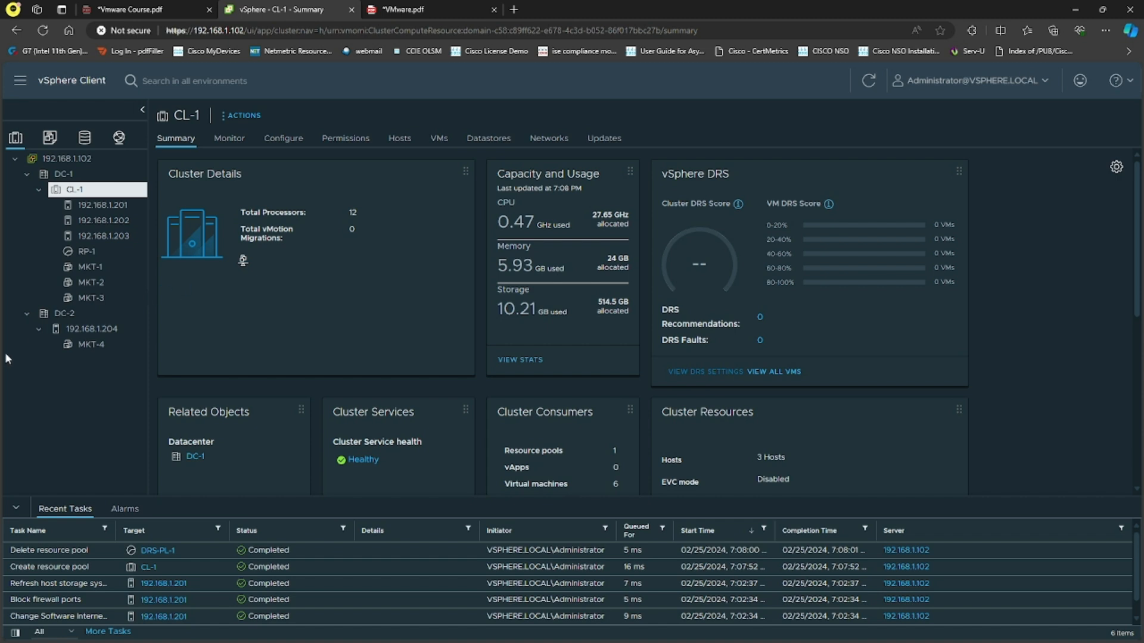
Add a software iSCSI adapter to host 192.168.1.201
{"action": "left_click", "coordinate": [109, 206]}
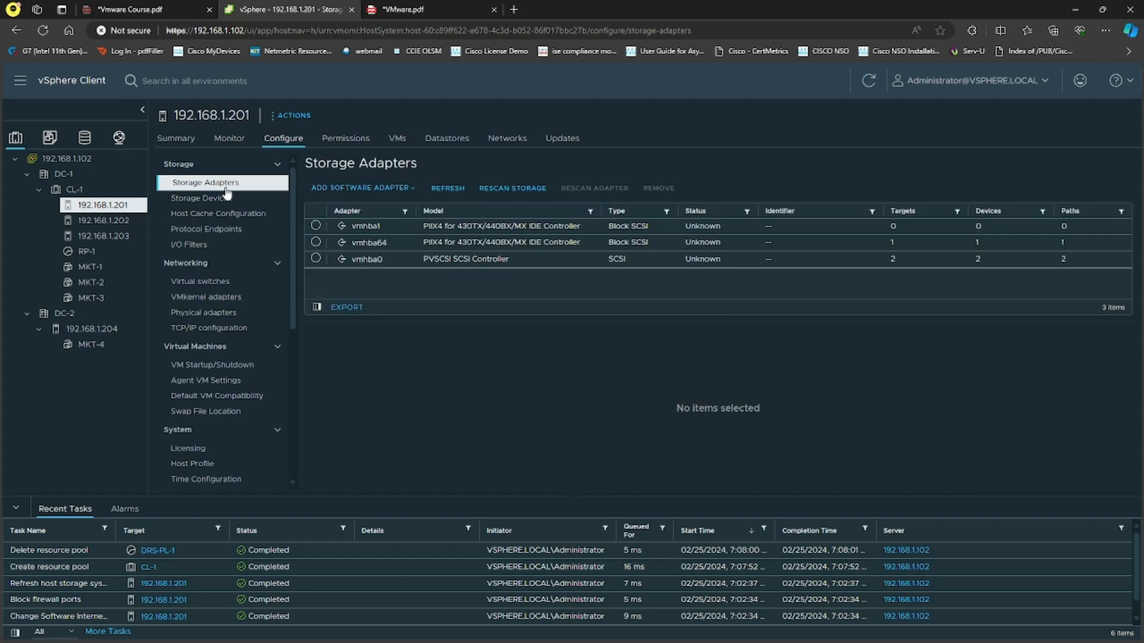
{"action": "left_click", "coordinate": [370, 189]}
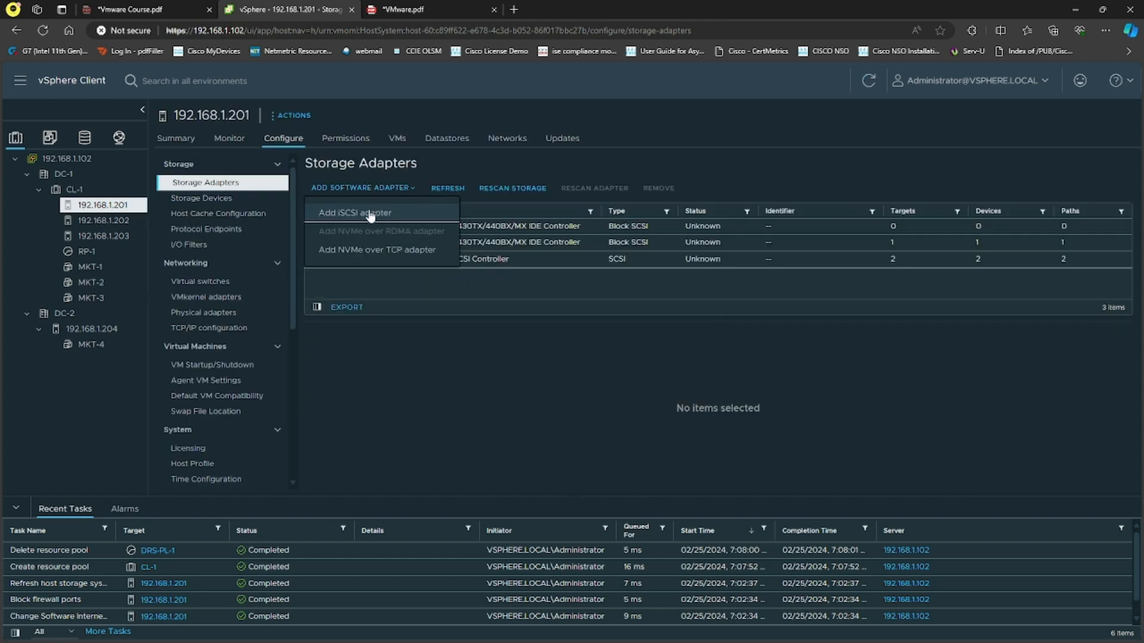
{"action": "left_click", "coordinate": [369, 213]}
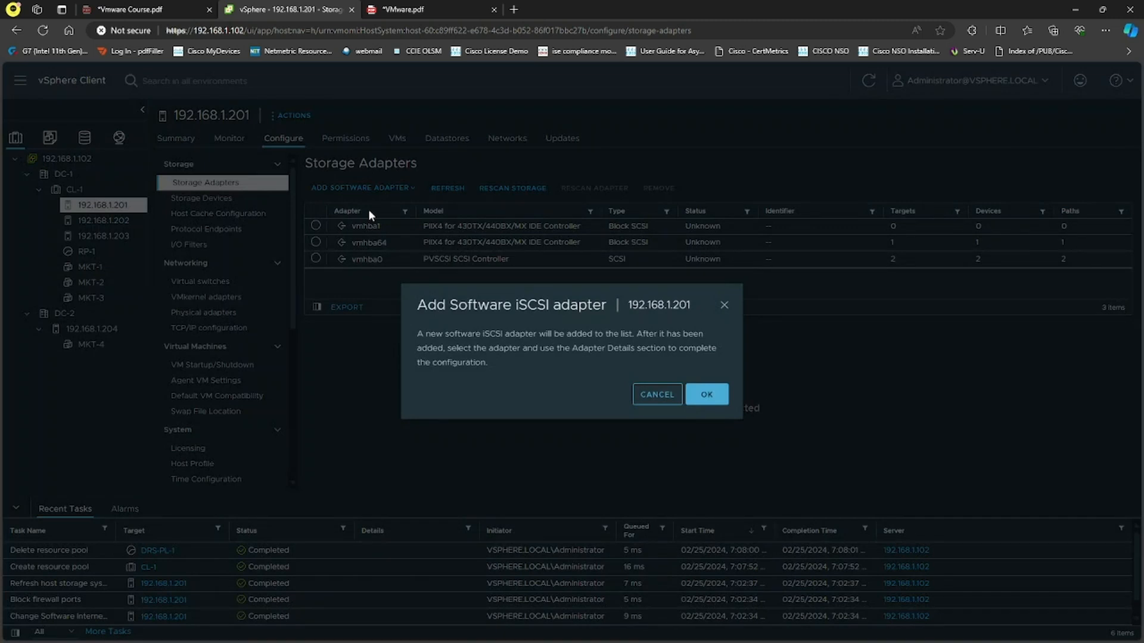
{"action": "left_click", "coordinate": [705, 398]}
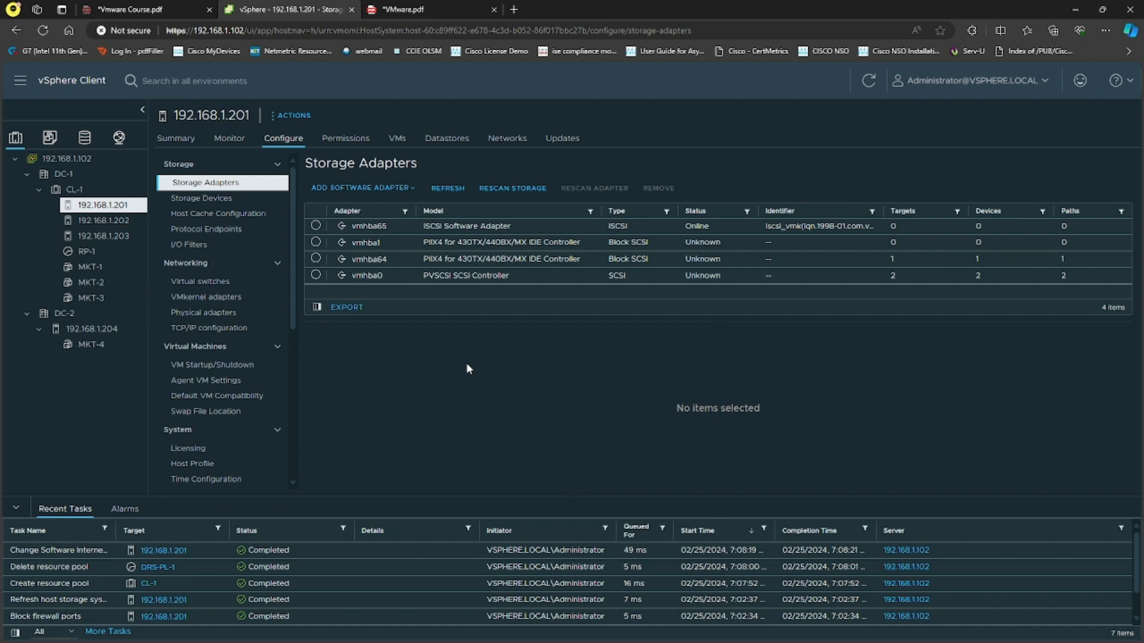
Remove the iSCSI server 192.168.1.100:3260 from dynamic discovery of the iSCSI software adapter vmhba65
{"action": "left_click", "coordinate": [316, 225]}
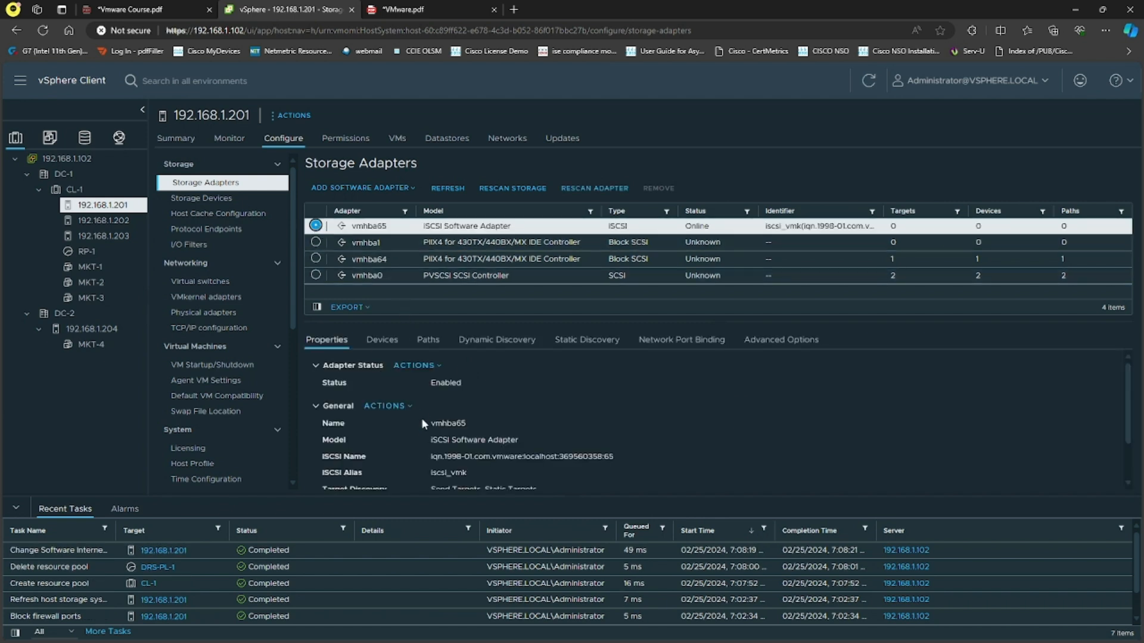
{"action": "scroll", "coordinate": [423, 422], "scroll_direction": "down", "scroll_amount": 1}
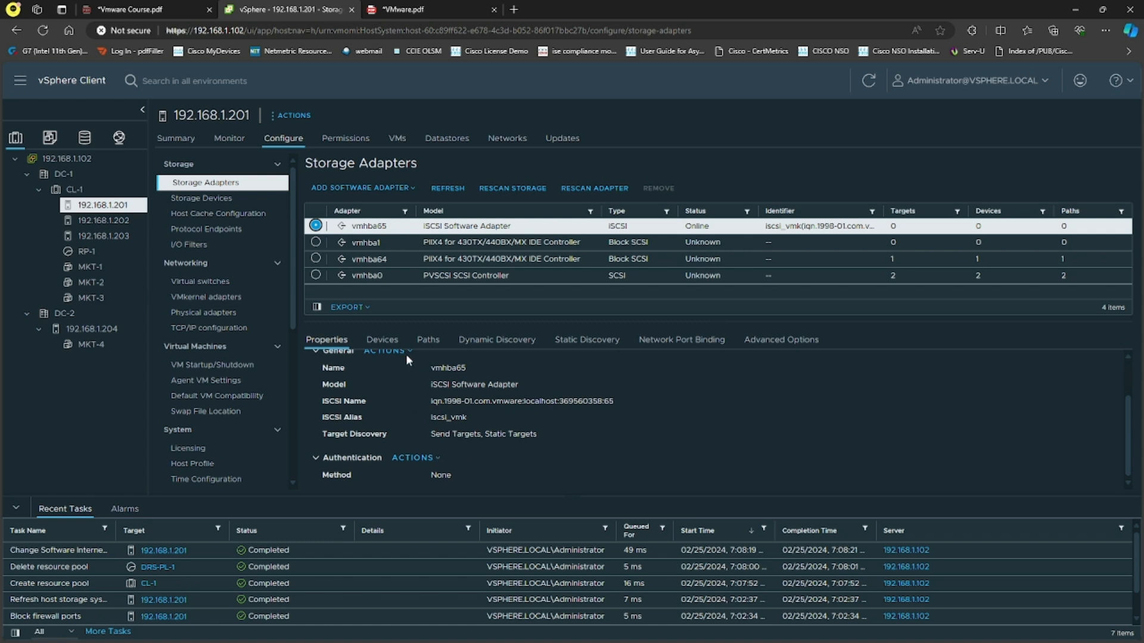
{"action": "left_click", "coordinate": [381, 339]}
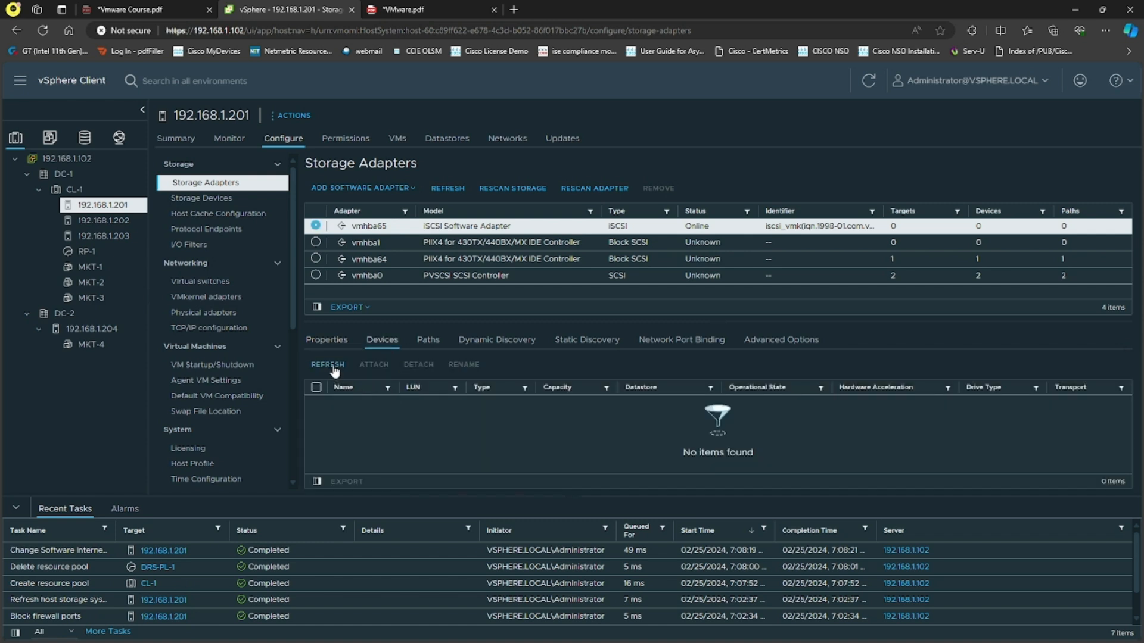
{"action": "left_click", "coordinate": [434, 348]}
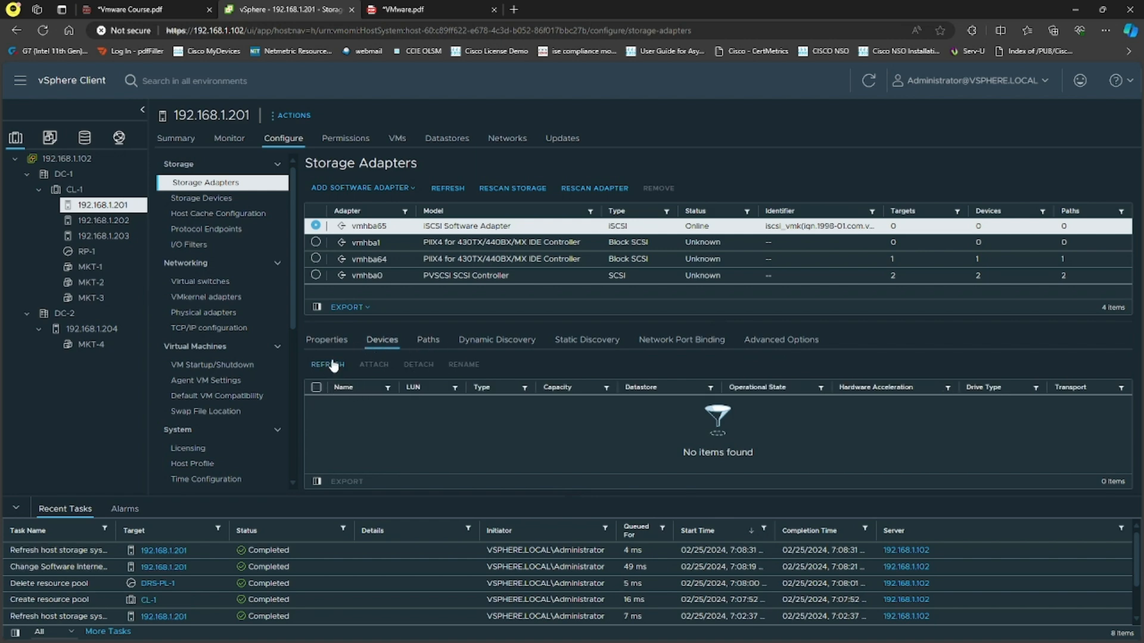
{"action": "left_click", "coordinate": [482, 349]}
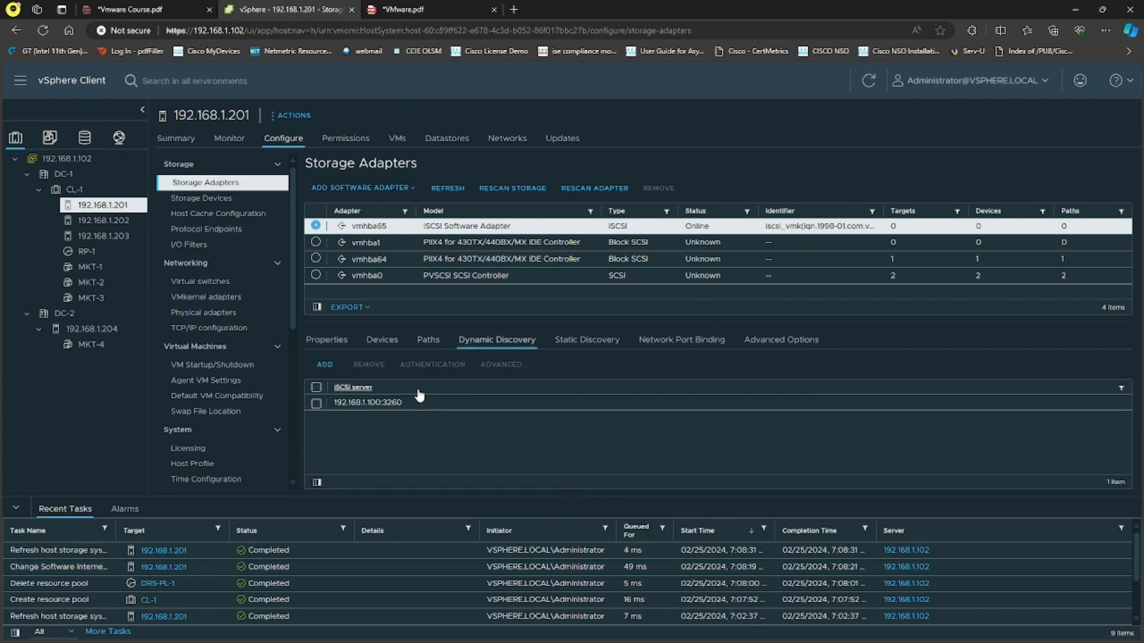
{"action": "left_click", "coordinate": [316, 404]}
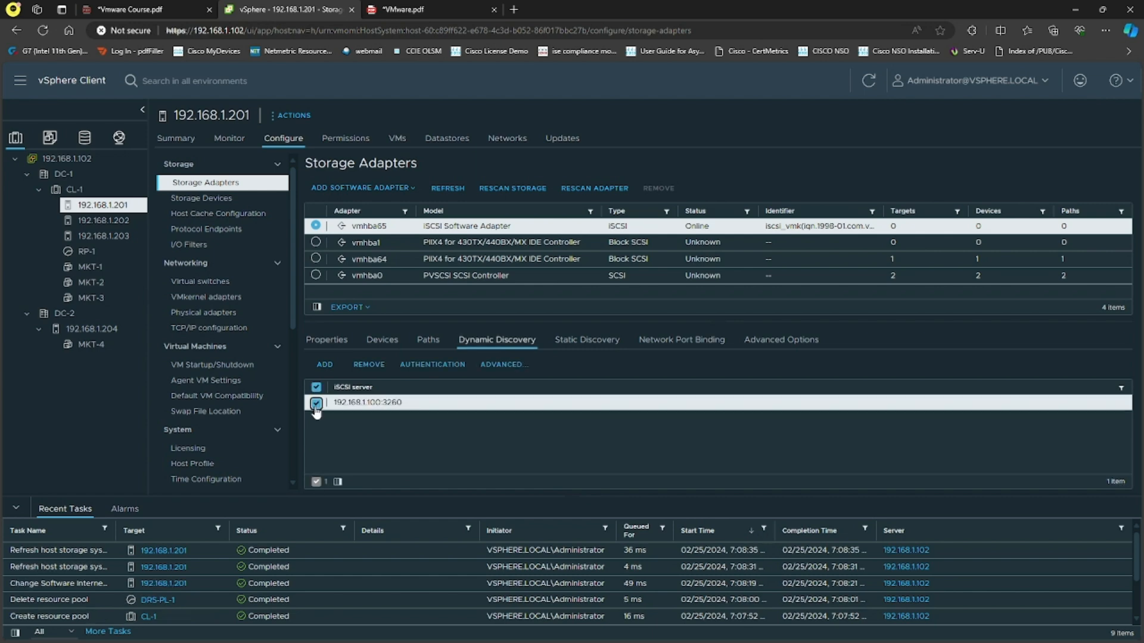
{"action": "left_click", "coordinate": [370, 365]}
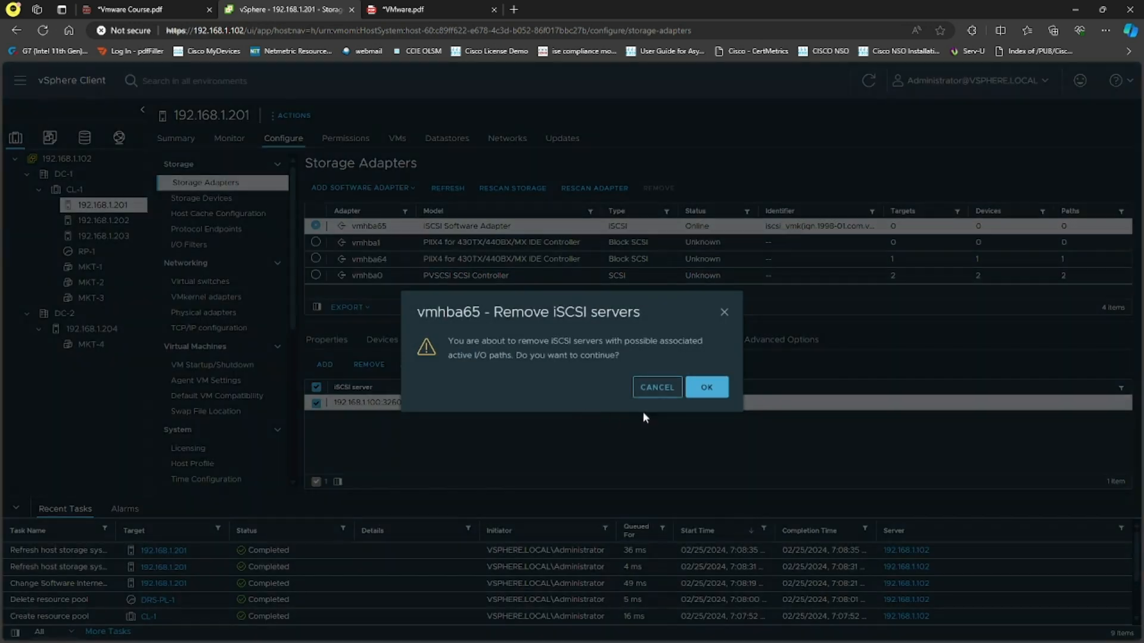
{"action": "left_click", "coordinate": [703, 388]}
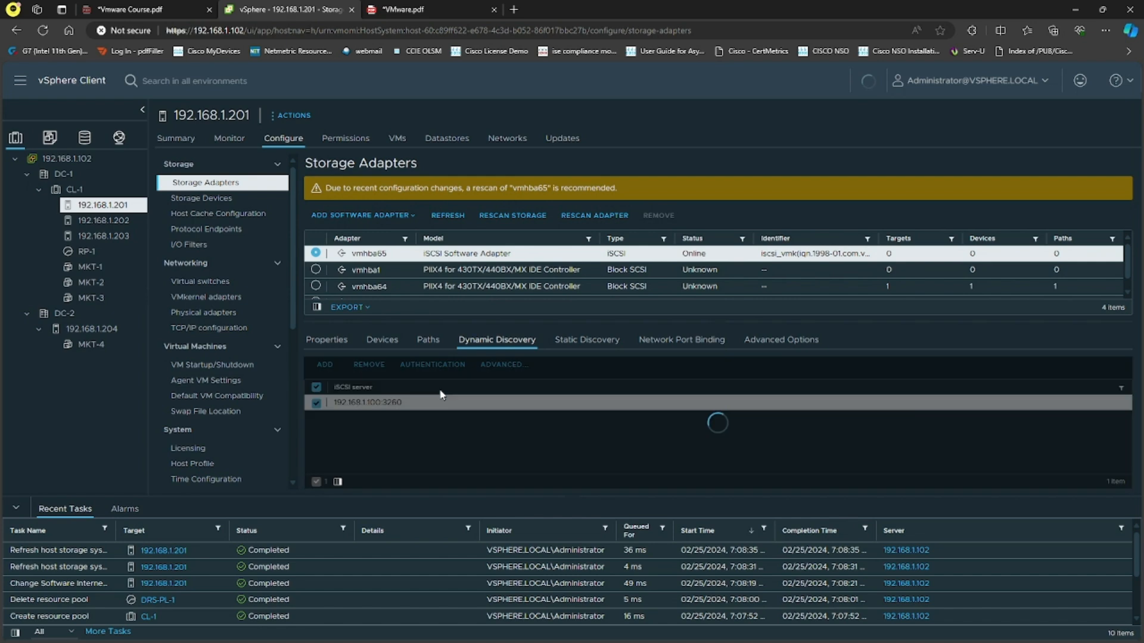
Add send target server 192.168.1.100 on port 3260 to vmhba65, without inheriting authentication settings from the parent
{"action": "left_click", "coordinate": [327, 368]}
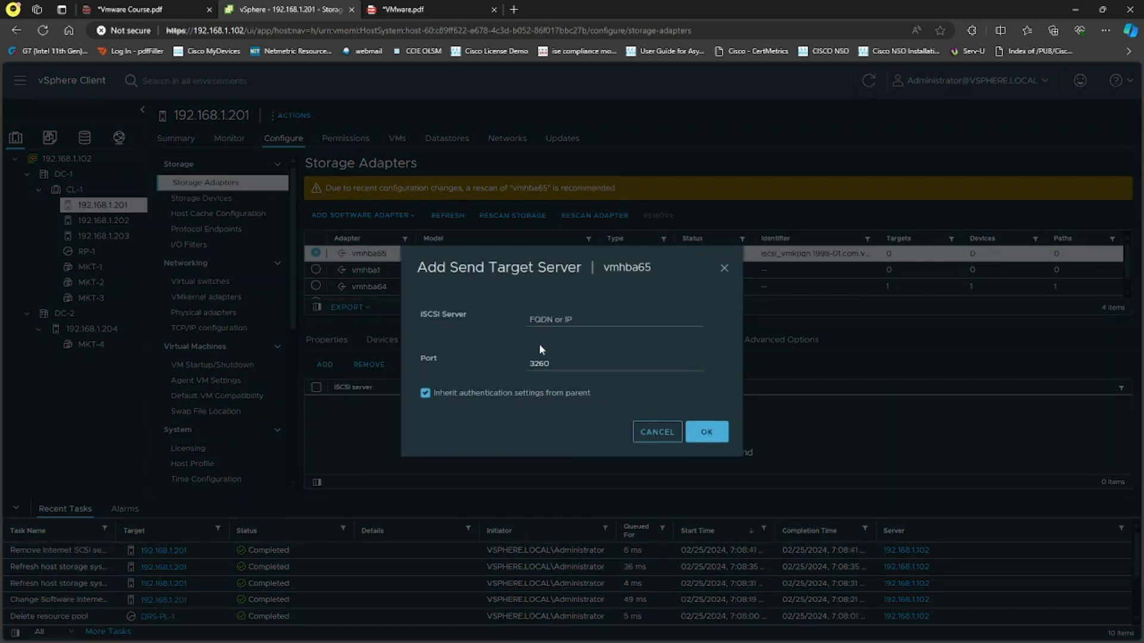
{"action": "left_click", "coordinate": [595, 319]}
{"action": "type", "text": "192.168.1.100"}
{"action": "left_click", "coordinate": [425, 393]}
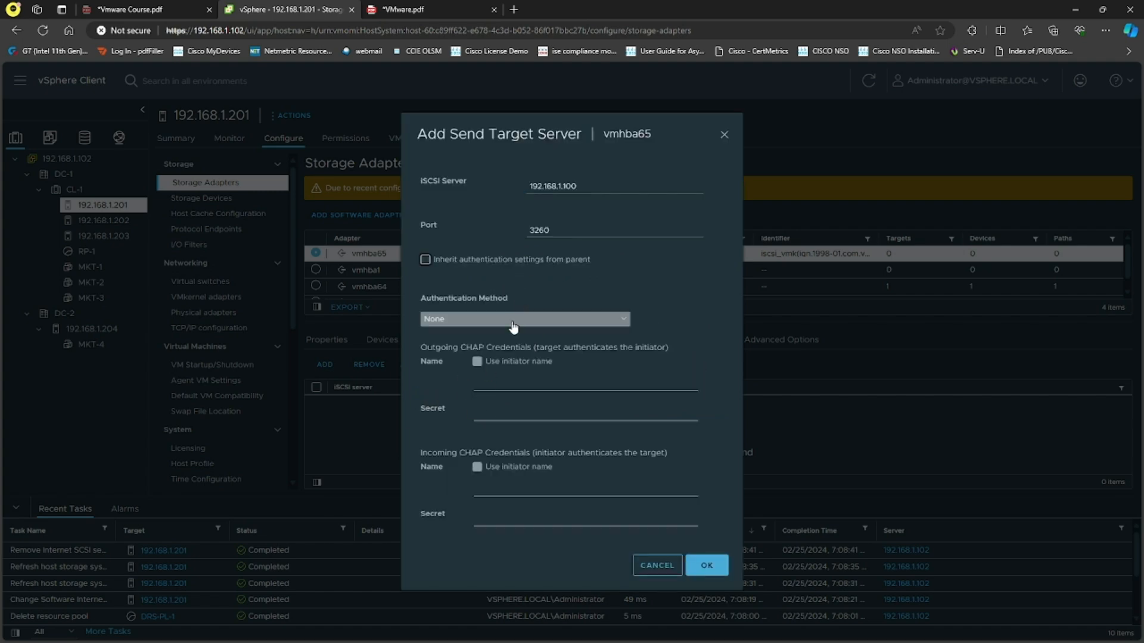
{"action": "left_click", "coordinate": [707, 565]}
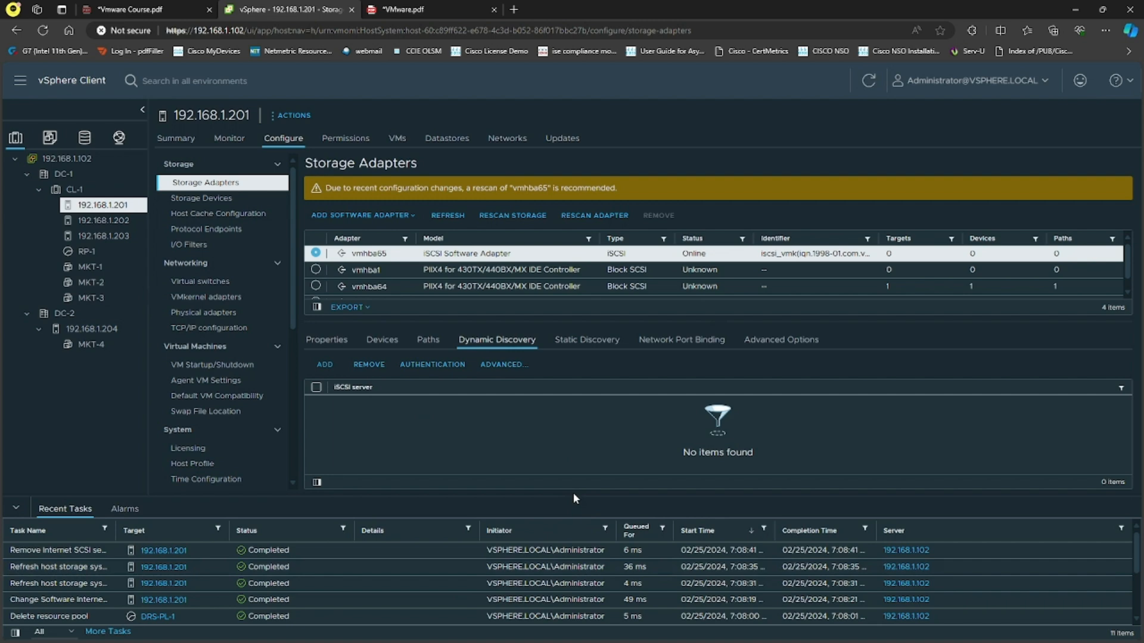
Examine the network port binding of vmhba65, including the port group, switch, VMkernel adapter and physical adapter details of vmk0
{"action": "left_click", "coordinate": [689, 350]}
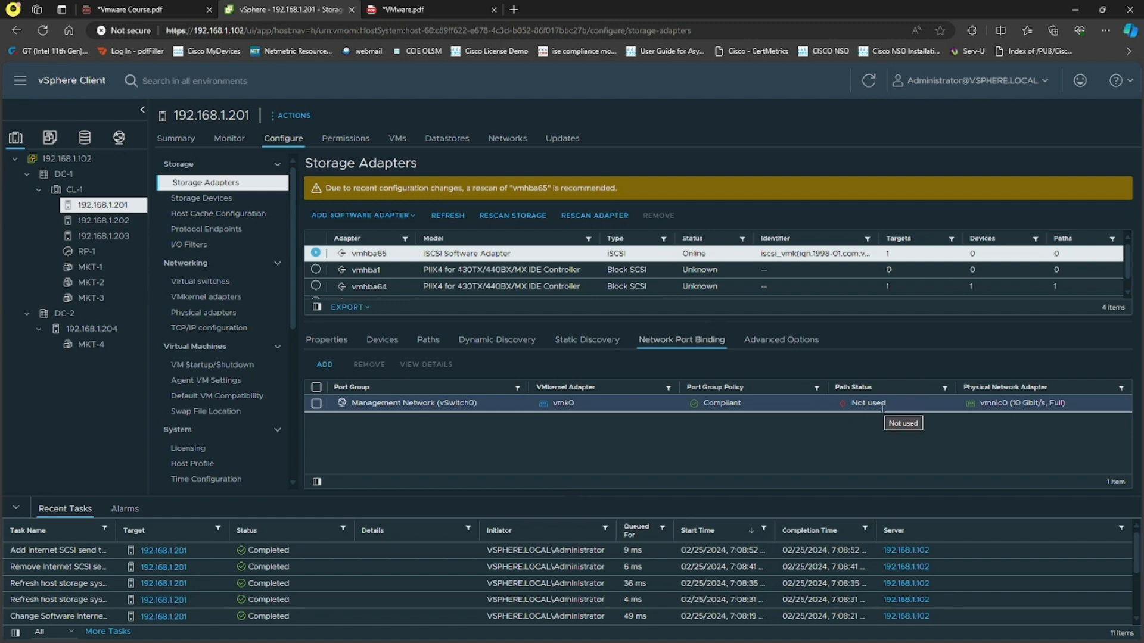
{"action": "left_click", "coordinate": [324, 405]}
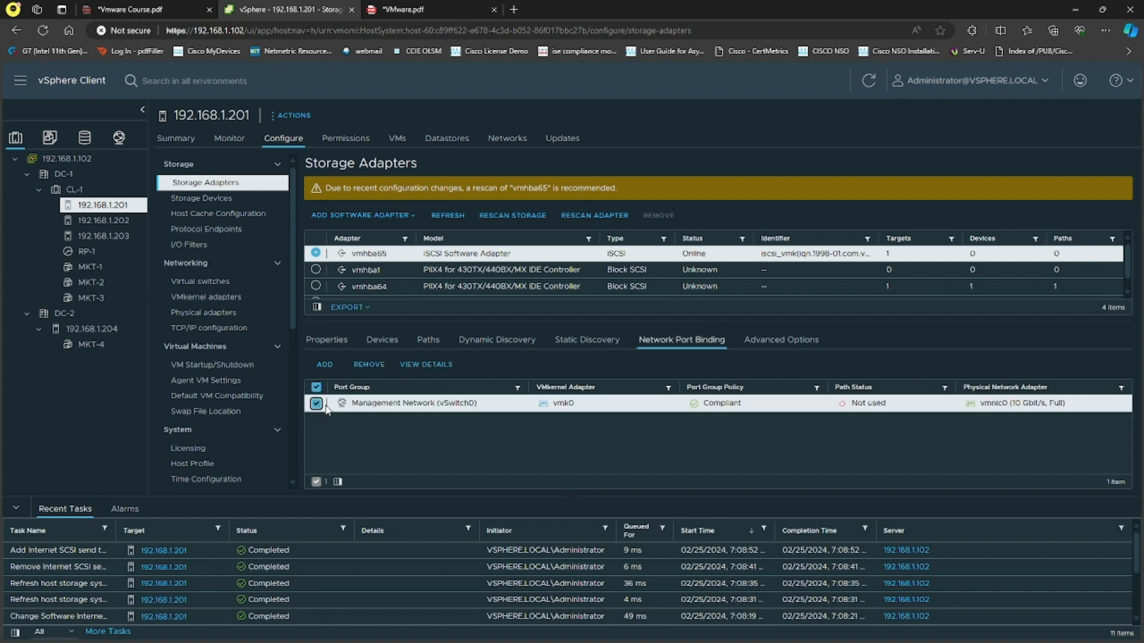
{"action": "left_click", "coordinate": [417, 366]}
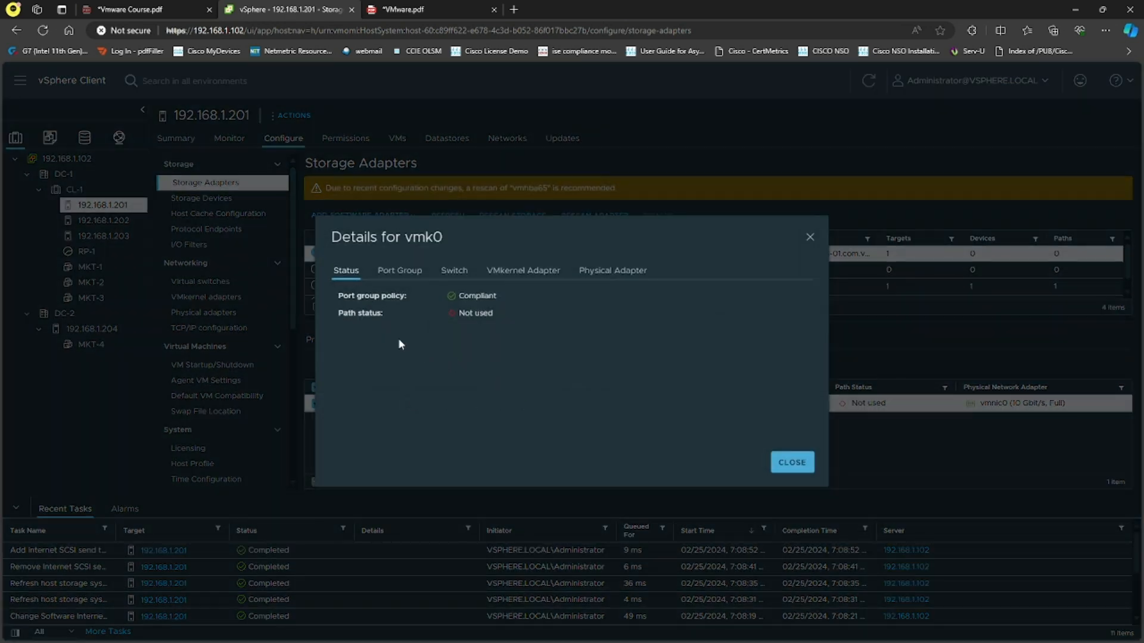
{"action": "left_click", "coordinate": [399, 273]}
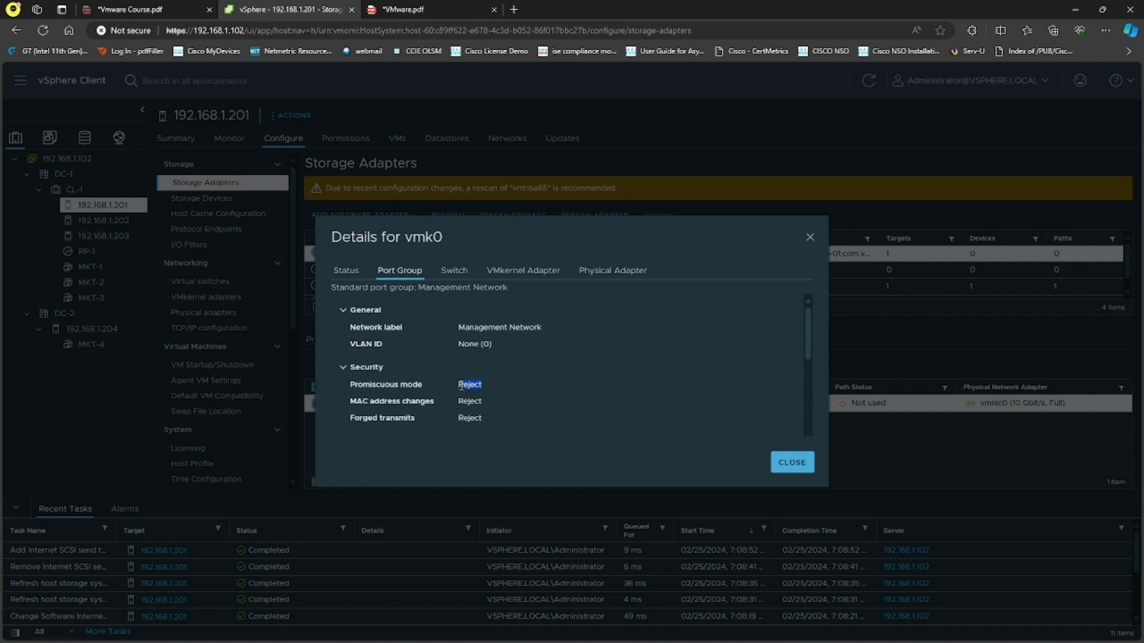
{"action": "left_click", "coordinate": [454, 271]}
{"action": "left_click", "coordinate": [509, 273]}
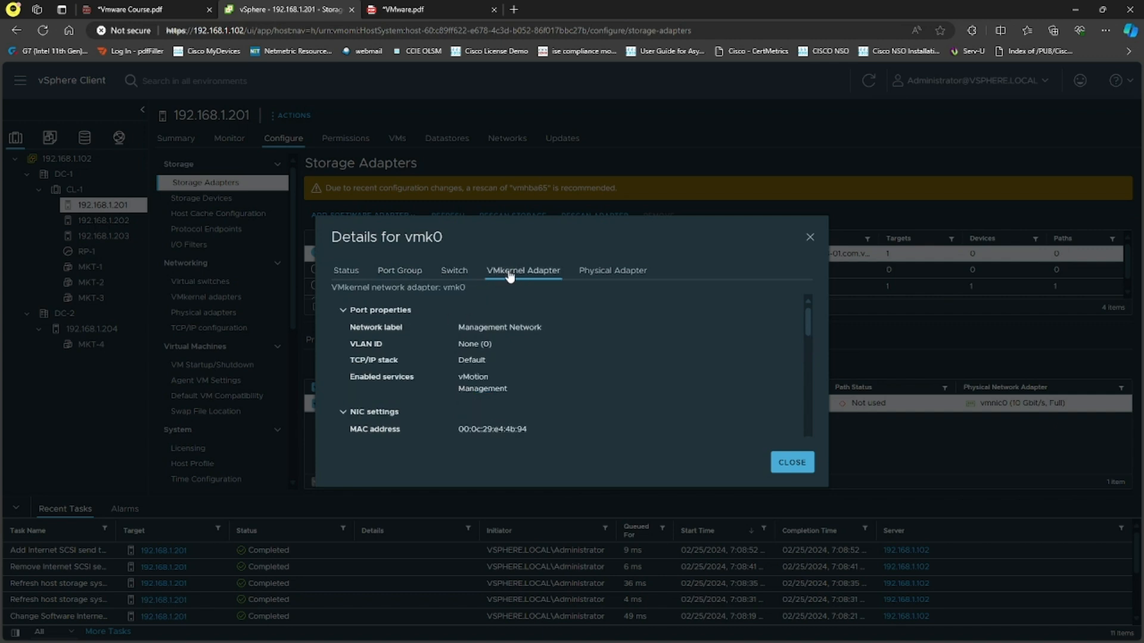
{"action": "scroll", "coordinate": [513, 345], "scroll_direction": "down", "scroll_amount": 3}
{"action": "left_click", "coordinate": [614, 272]}
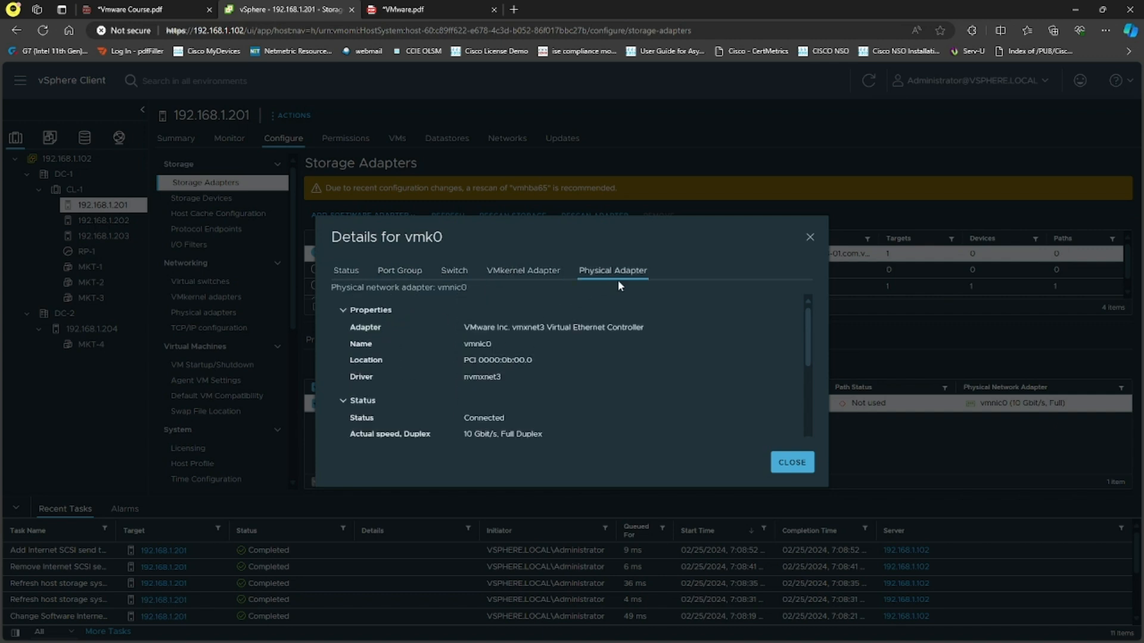
{"action": "left_click", "coordinate": [792, 462]}
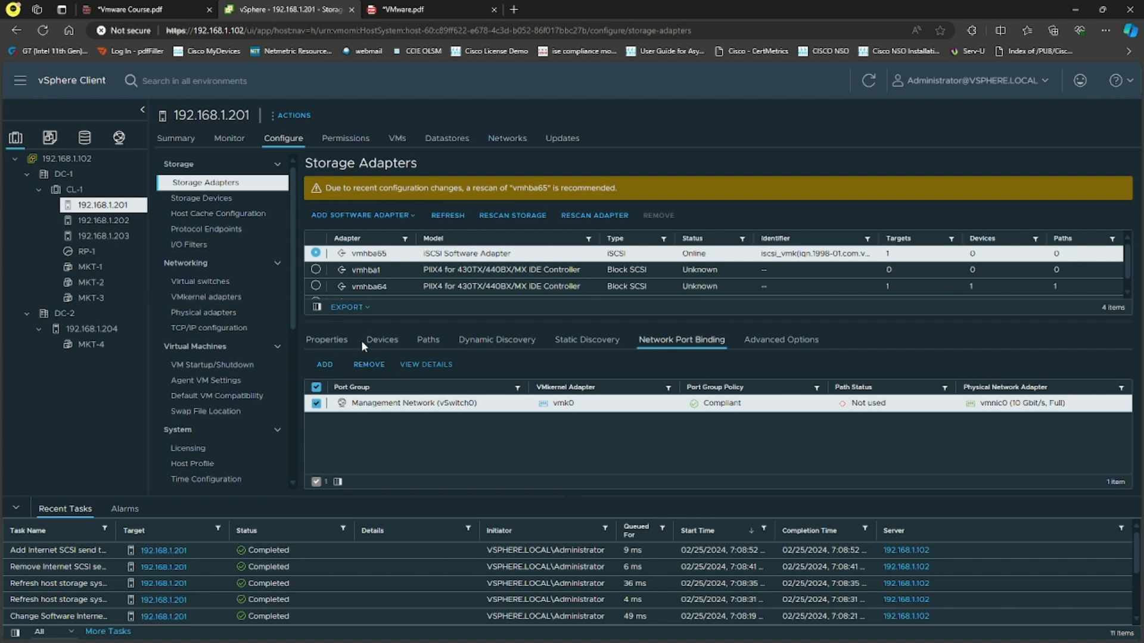
Refresh the device list of the iSCSI software adapter vmhba65
{"action": "left_click", "coordinate": [376, 340]}
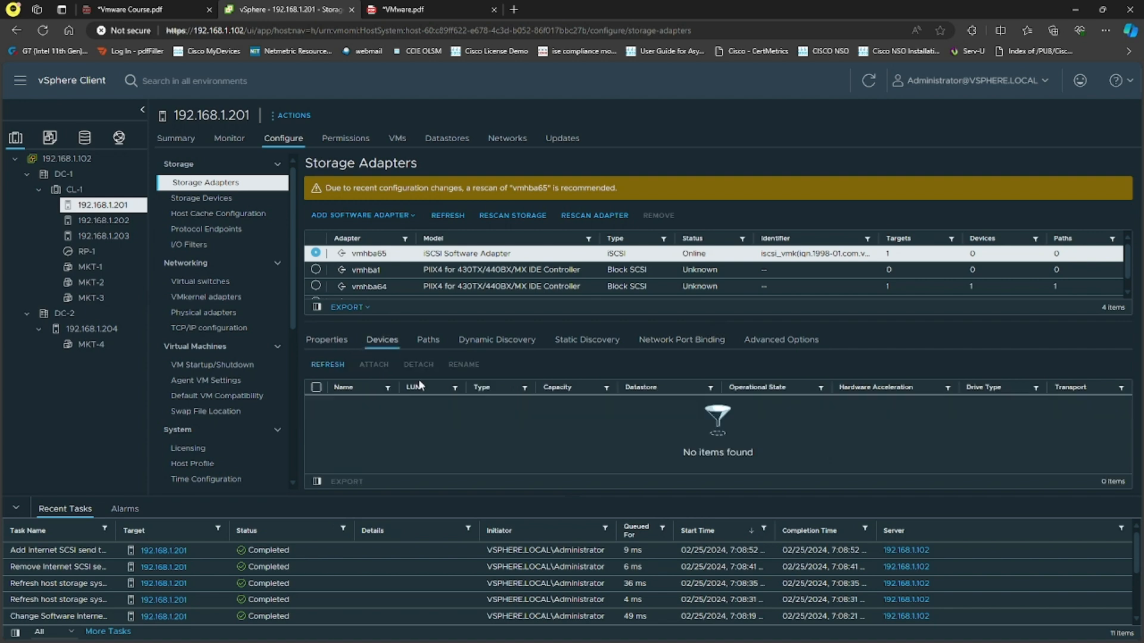
{"action": "left_click", "coordinate": [335, 367]}
{"action": "right_click", "coordinate": [103, 206]}
{"action": "mouse_move", "coordinate": [201, 338]}
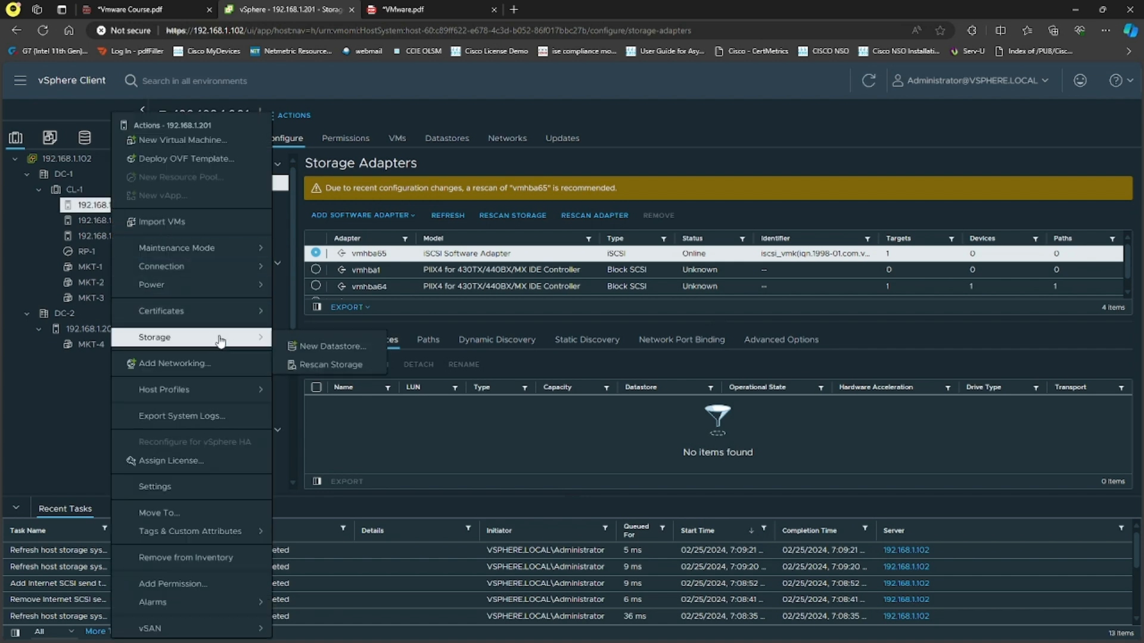
{"action": "left_click", "coordinate": [325, 347]}
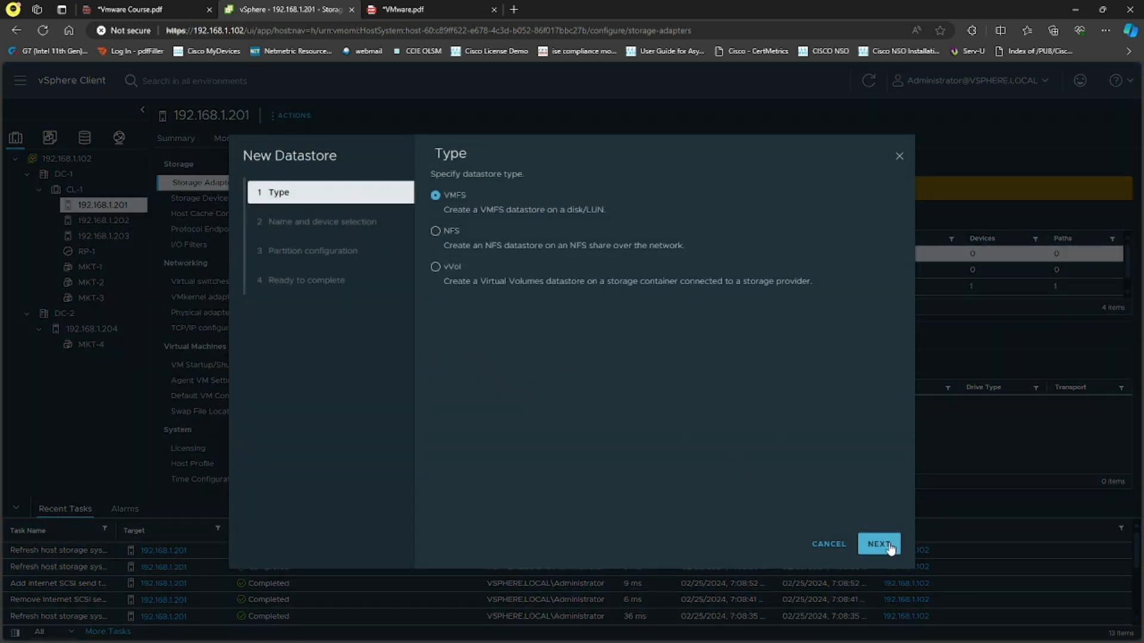
{"action": "left_click", "coordinate": [890, 549]}
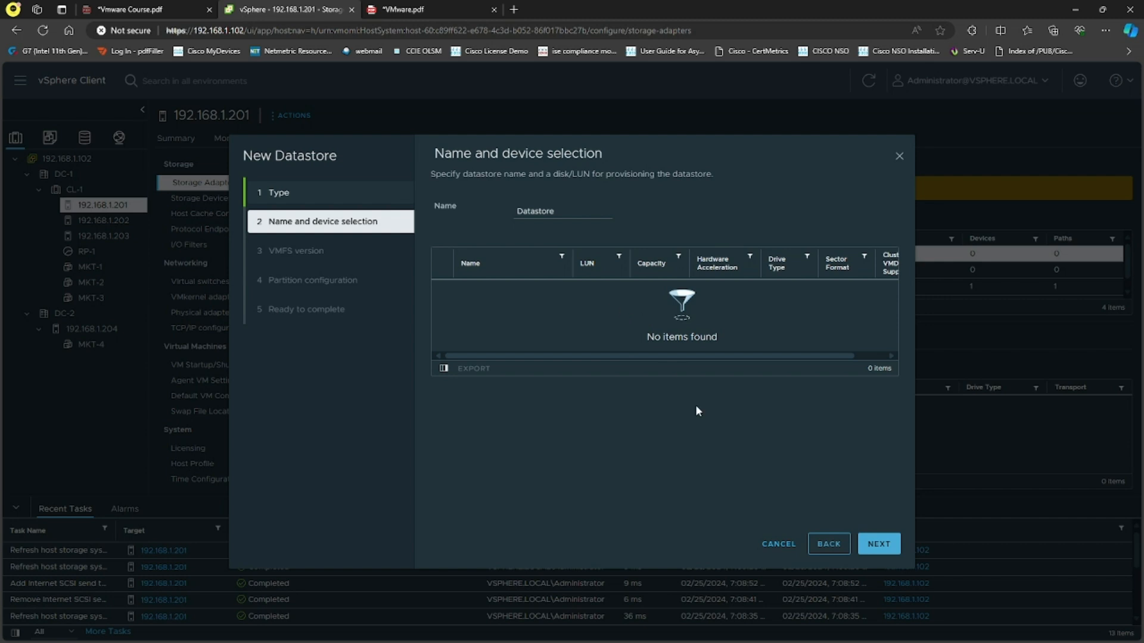
{"action": "left_click", "coordinate": [779, 543]}
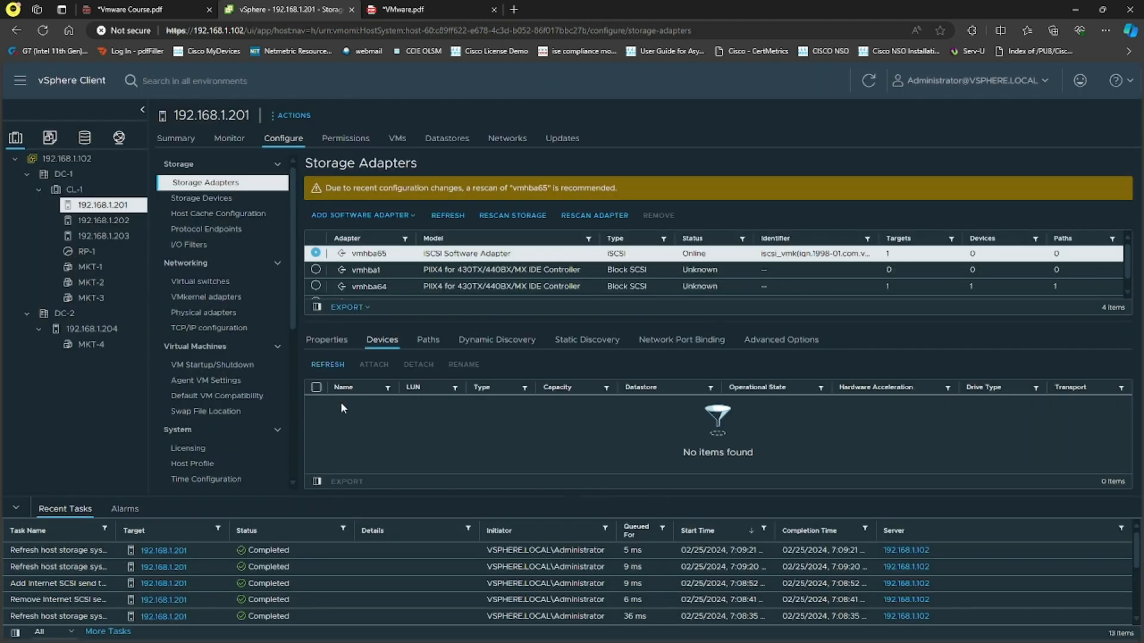
Examine the VM Network of datacenter DC-1, including its available actions, tasks, permissions and summary
{"action": "left_click", "coordinate": [120, 142]}
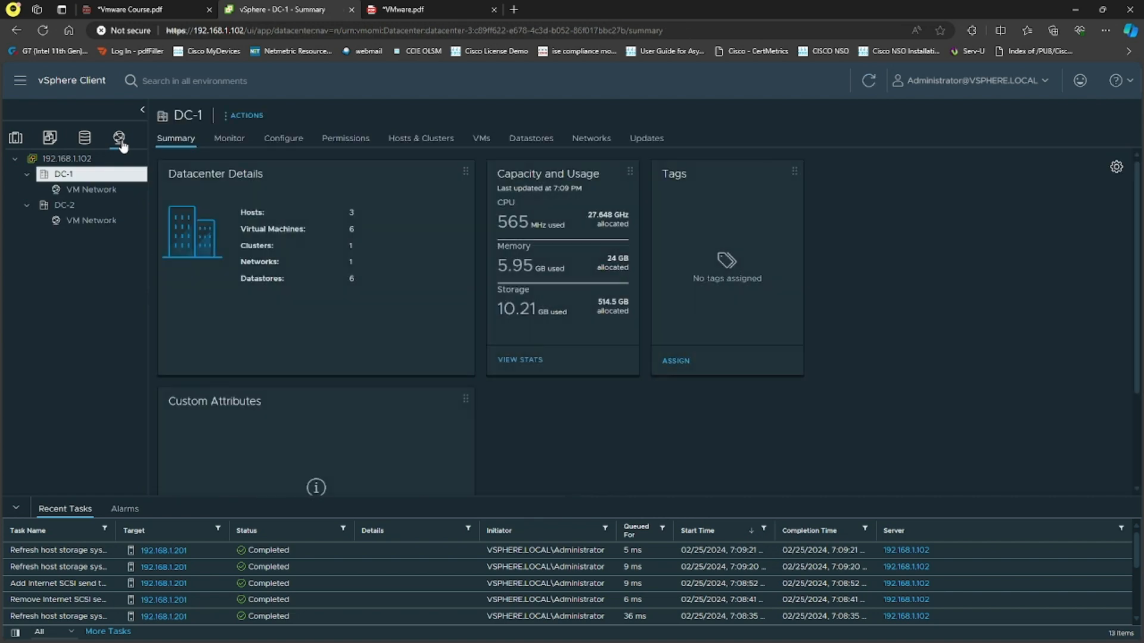
{"action": "left_click", "coordinate": [87, 191]}
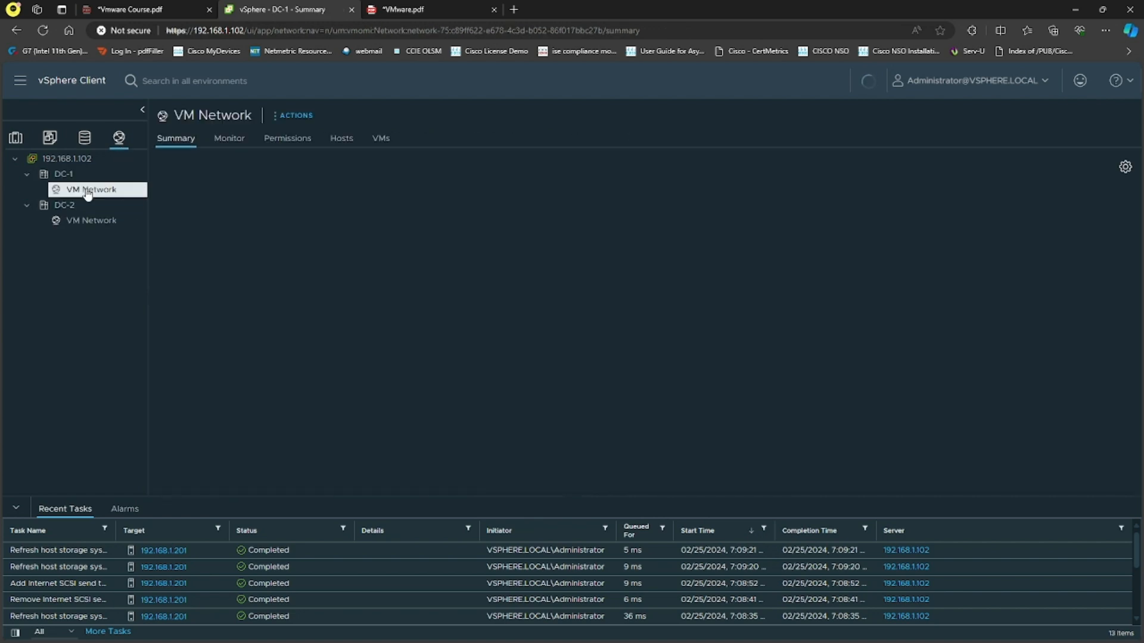
{"action": "left_click", "coordinate": [293, 116]}
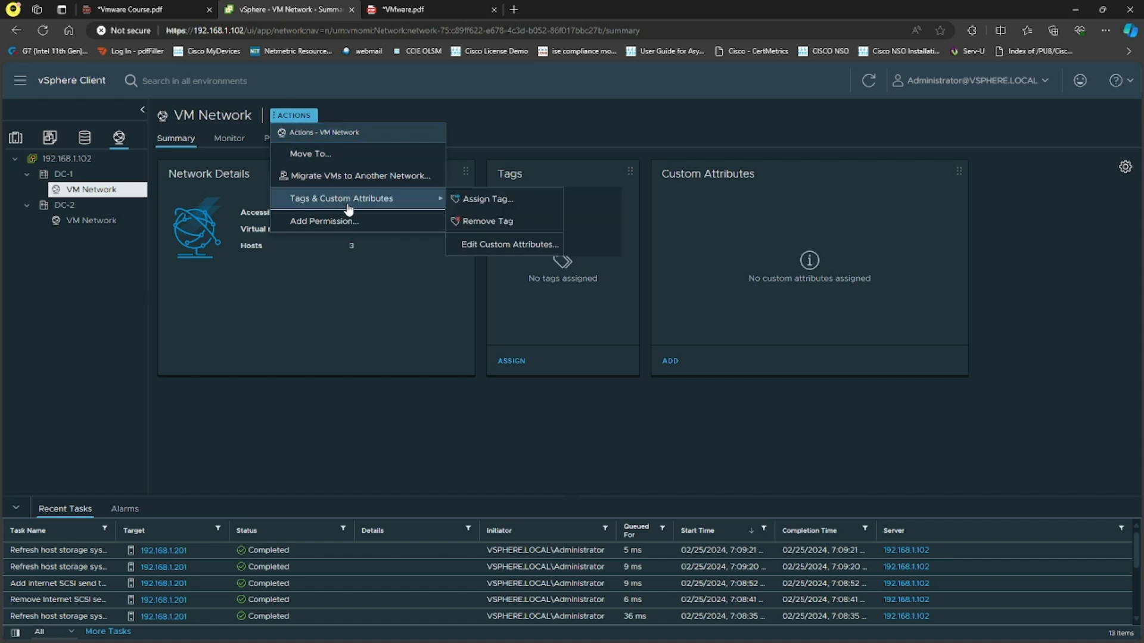
{"action": "mouse_move", "coordinate": [424, 204]}
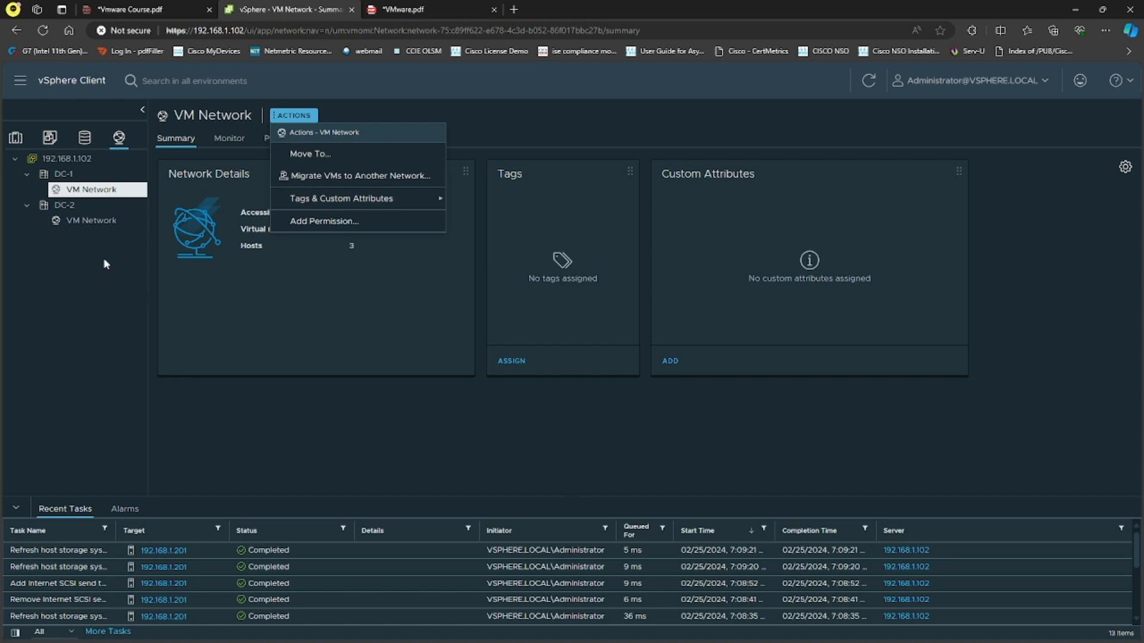
{"action": "left_click", "coordinate": [84, 247]}
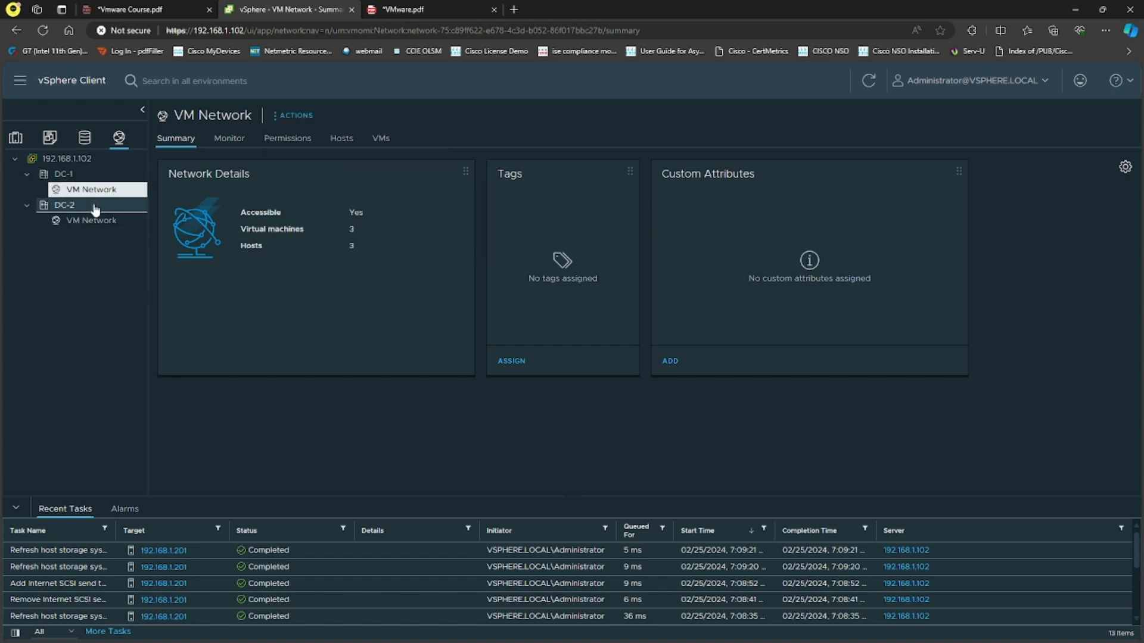
{"action": "left_click", "coordinate": [229, 141]}
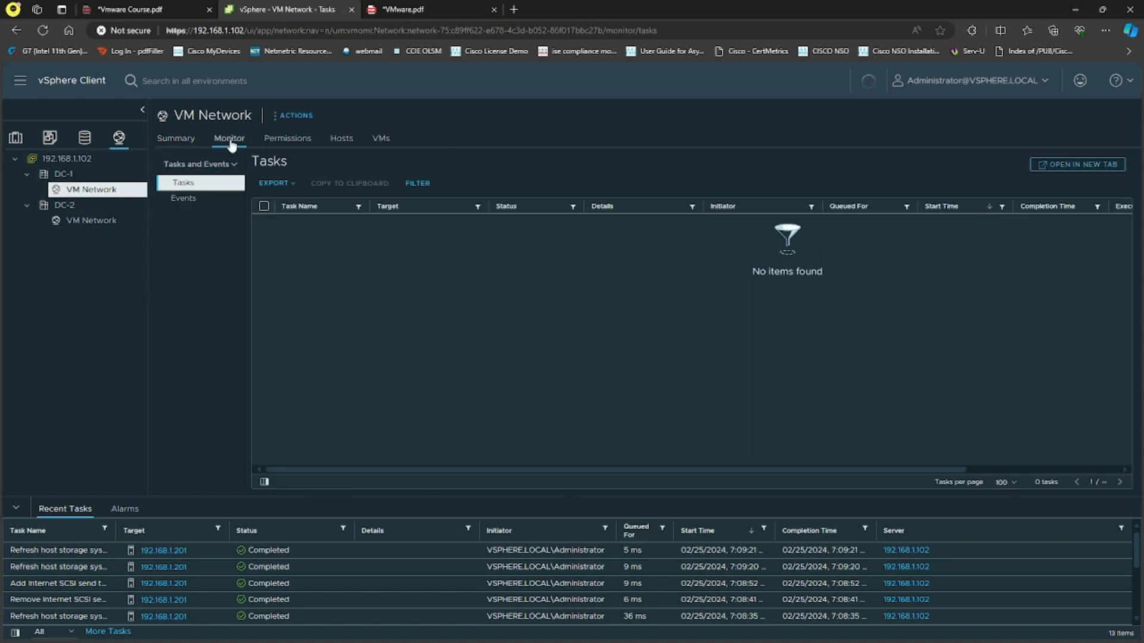
{"action": "left_click", "coordinate": [287, 139]}
{"action": "left_click", "coordinate": [175, 138]}
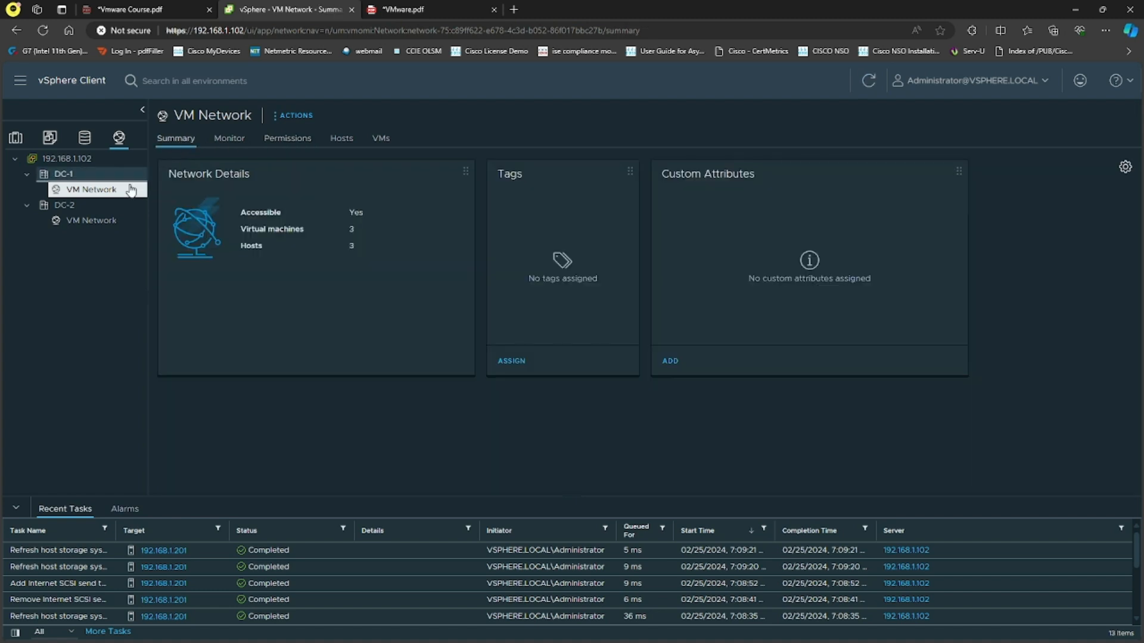
{"action": "right_click", "coordinate": [88, 192]}
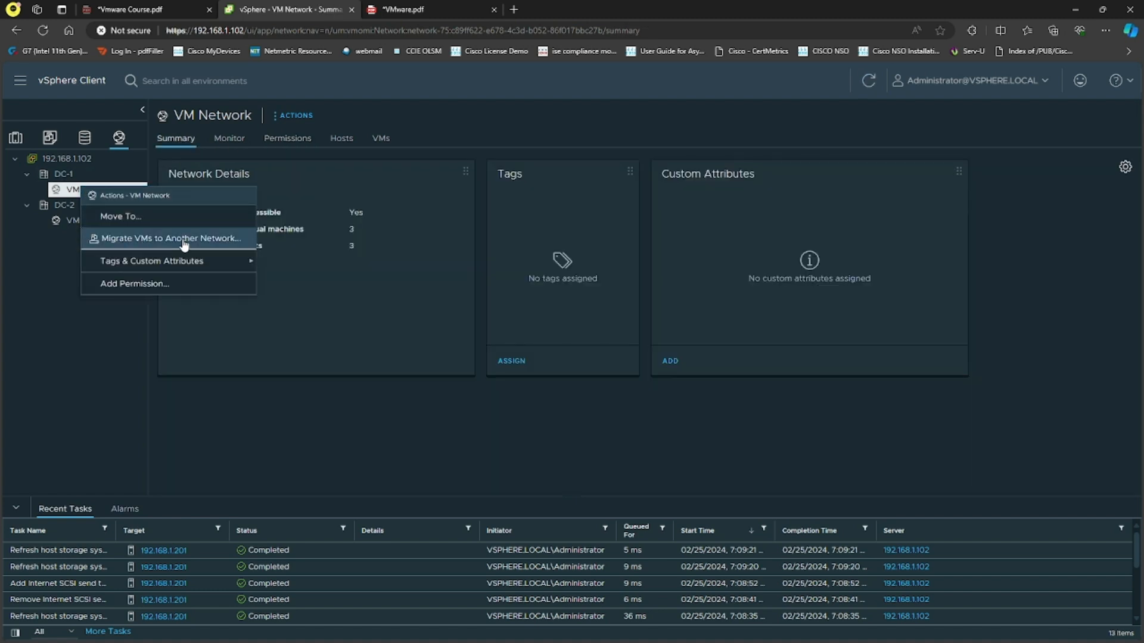
{"action": "mouse_move", "coordinate": [182, 262]}
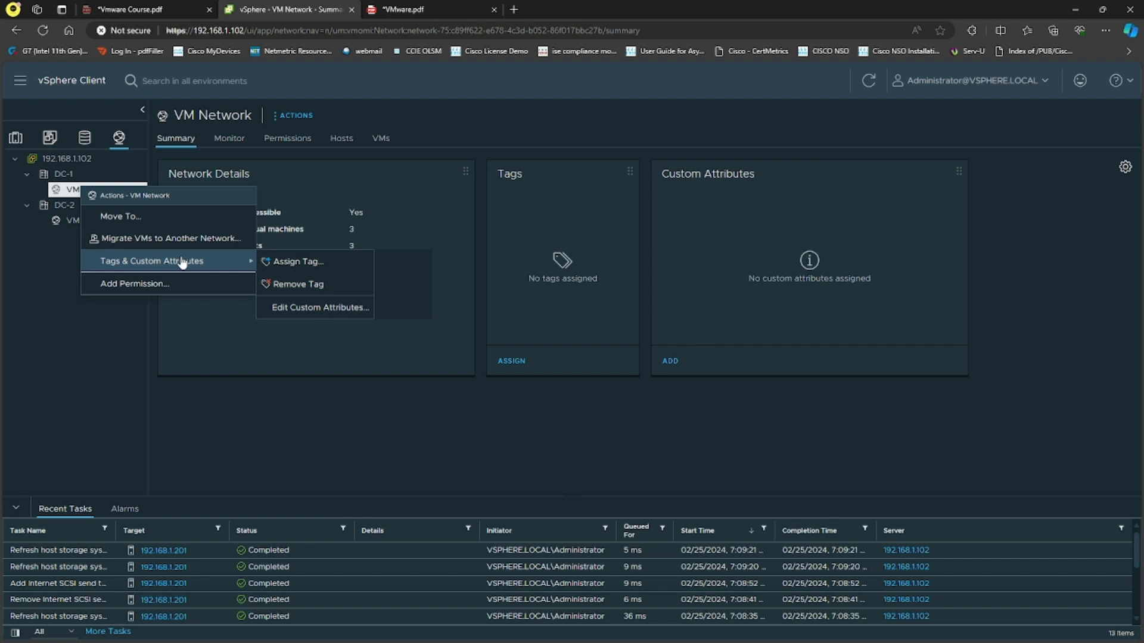
Set promiscuous mode to Accept for the Management Network port group of vSwitch0 on host 192.168.1.201
{"action": "left_click", "coordinate": [16, 137]}
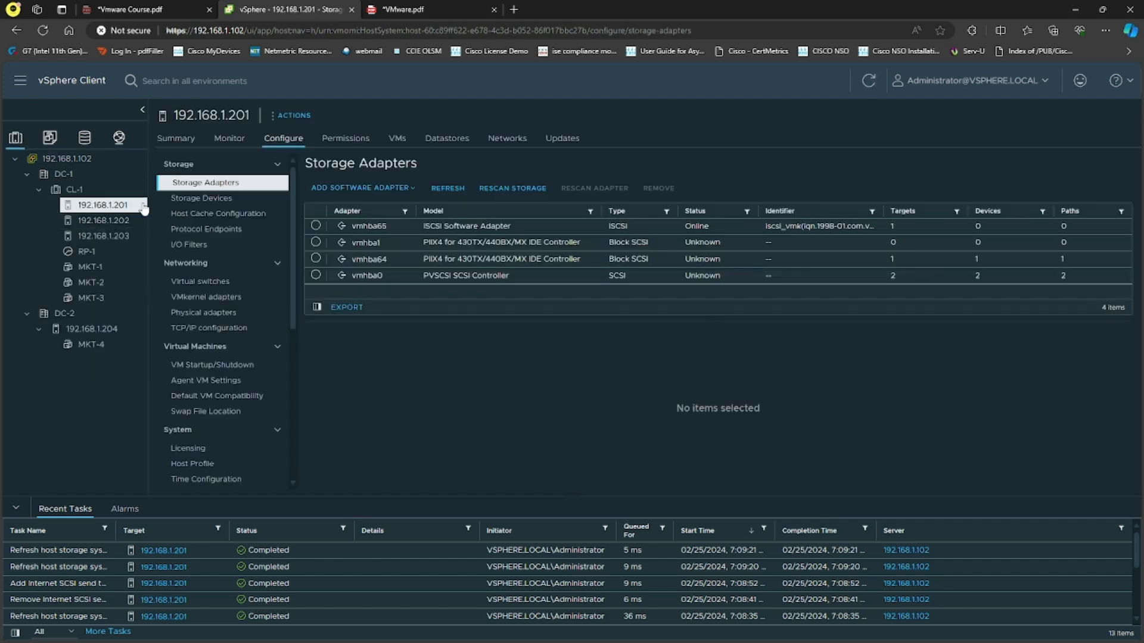
{"action": "left_click", "coordinate": [228, 287]}
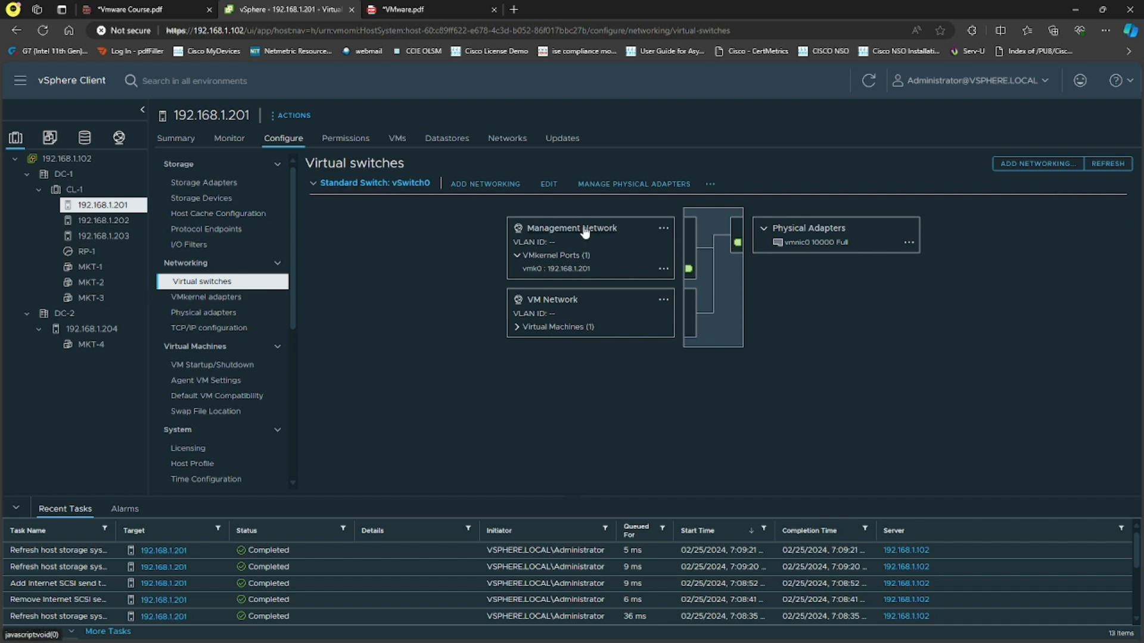
{"action": "left_click", "coordinate": [663, 230]}
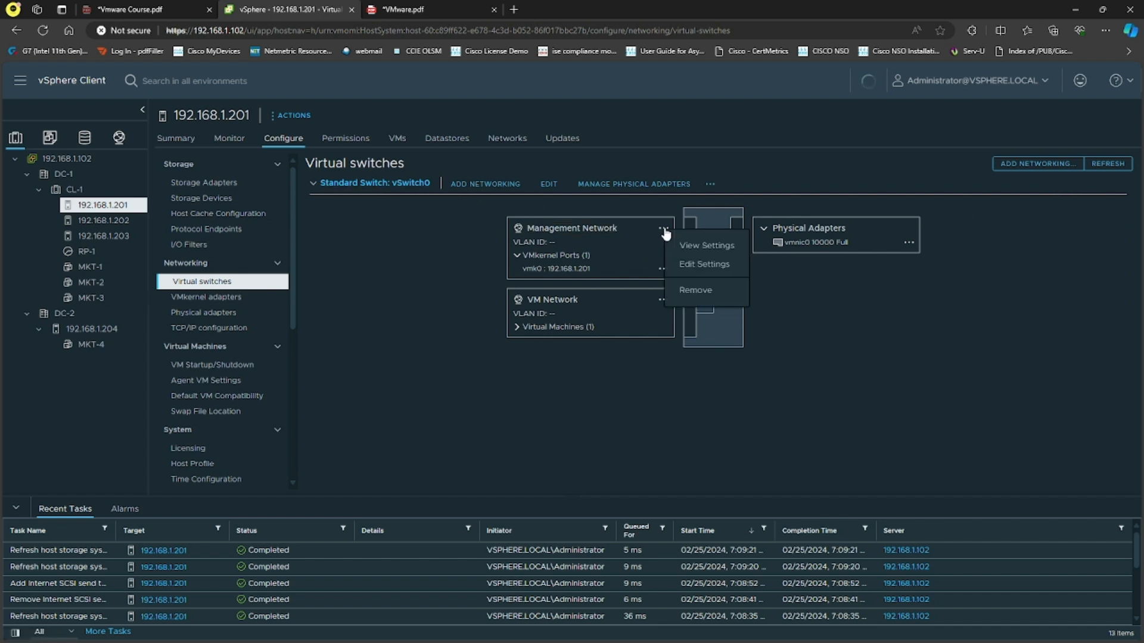
{"action": "left_click", "coordinate": [685, 263]}
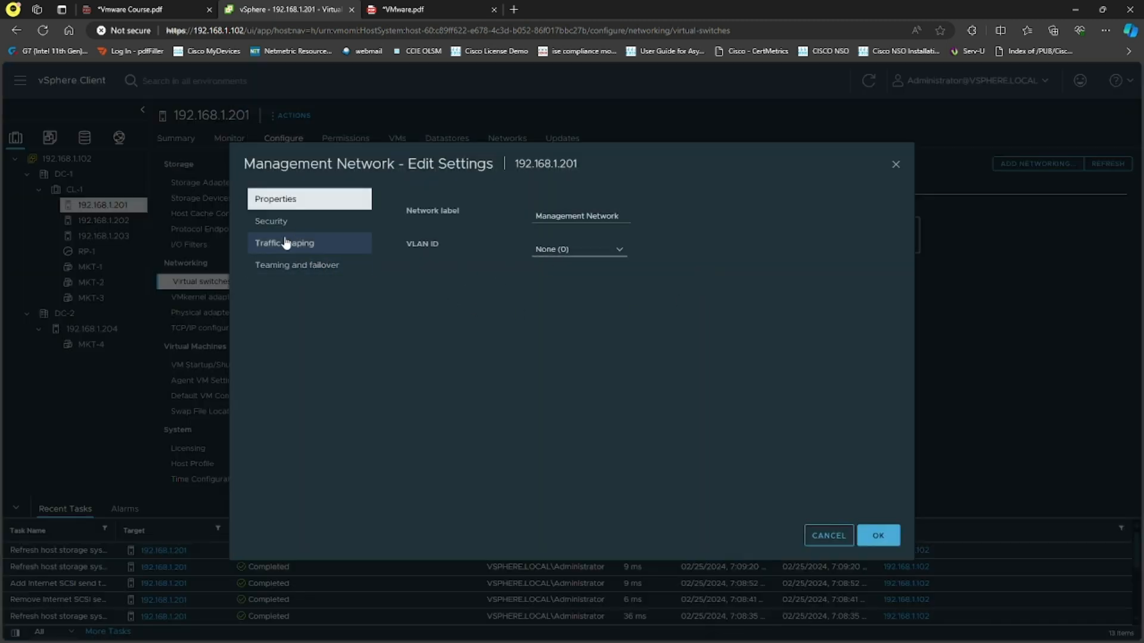
{"action": "left_click", "coordinate": [271, 221]}
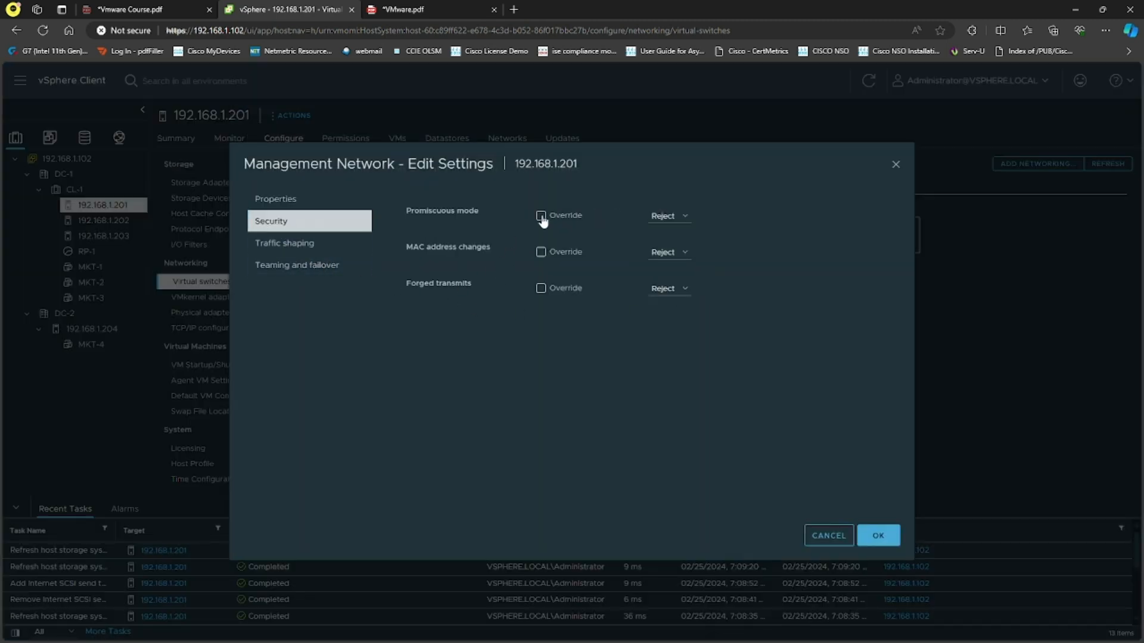
{"action": "left_click", "coordinate": [667, 216]}
{"action": "left_click", "coordinate": [675, 232]}
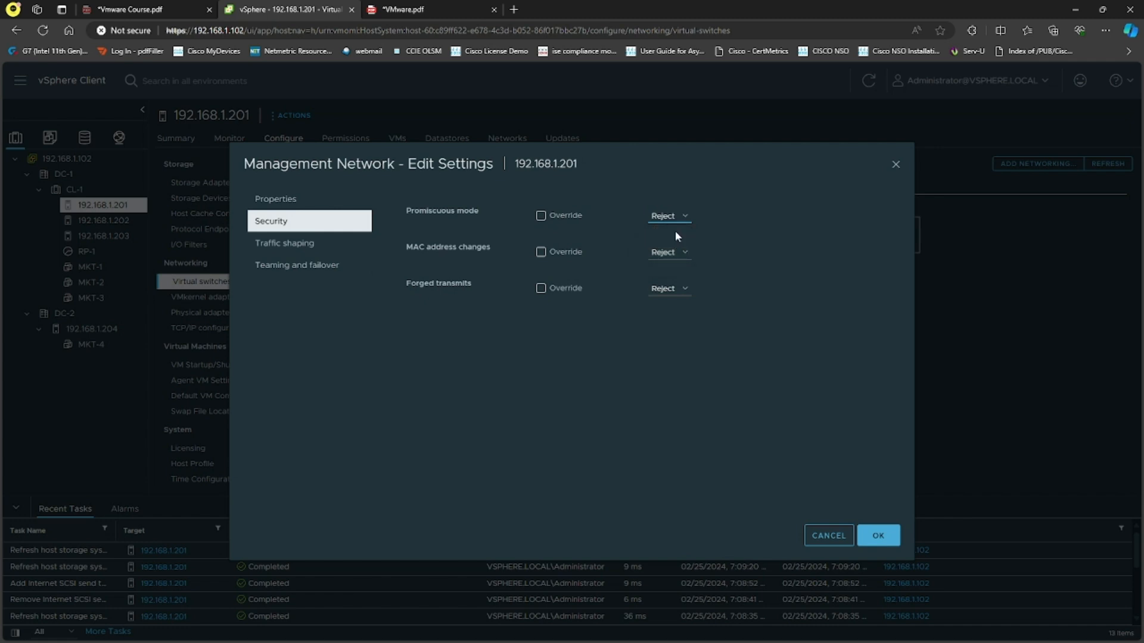
{"action": "left_click", "coordinate": [877, 532]}
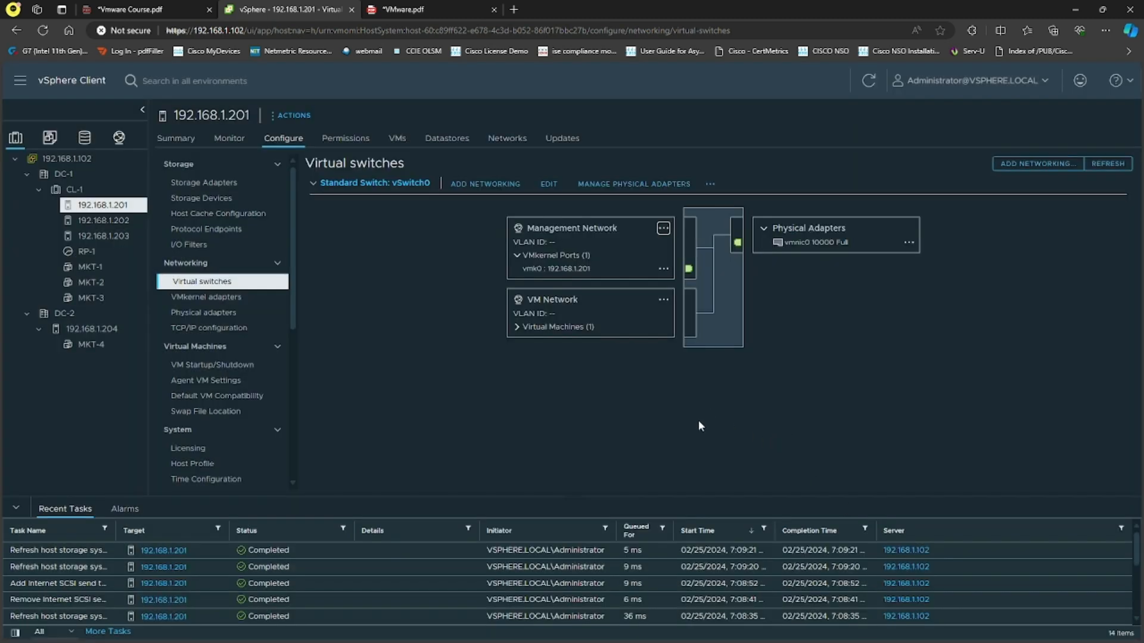
Refresh the device list of iSCSI adapter vmhba65 again on host 192.168.1.201
{"action": "left_click", "coordinate": [210, 188]}
{"action": "left_click", "coordinate": [315, 226]}
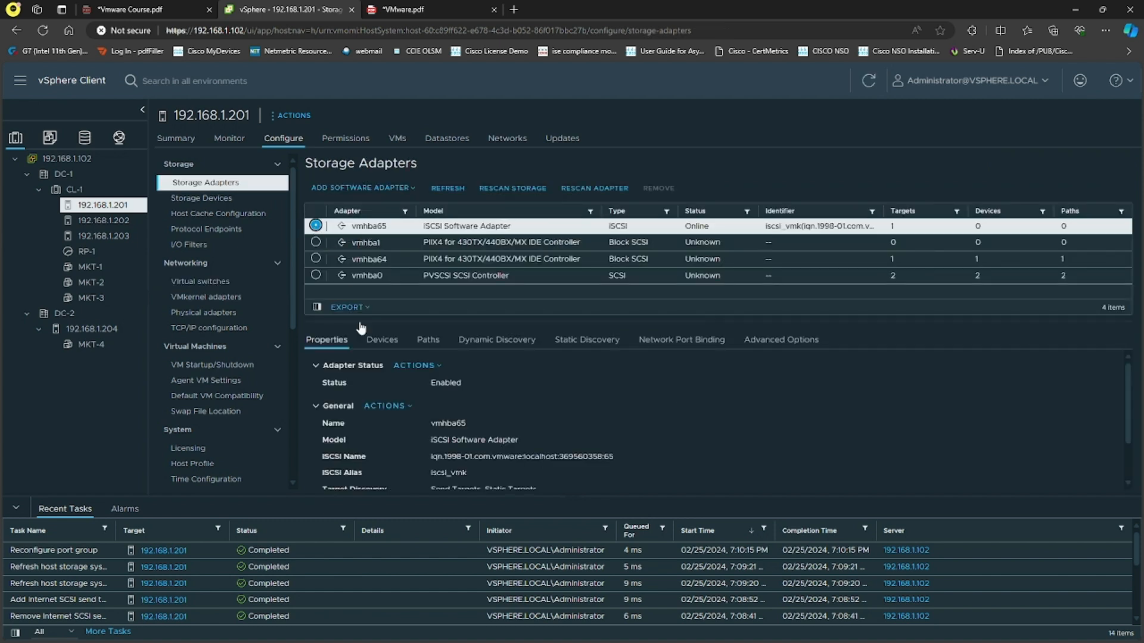
{"action": "left_click", "coordinate": [382, 339]}
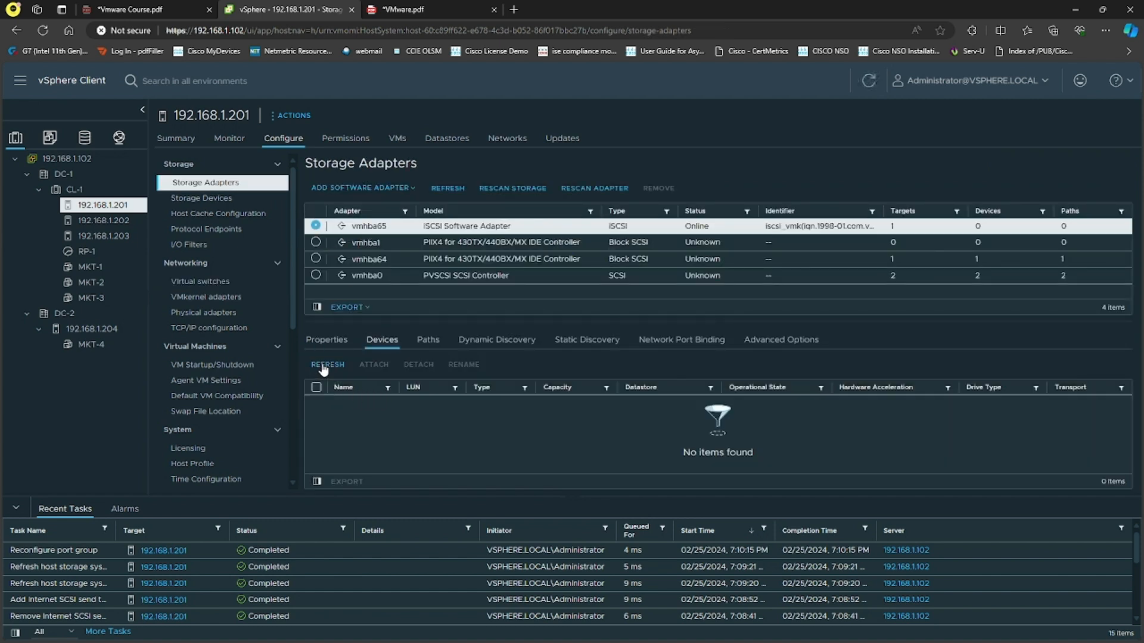
{"action": "left_click", "coordinate": [330, 369]}
{"action": "left_click", "coordinate": [330, 366]}
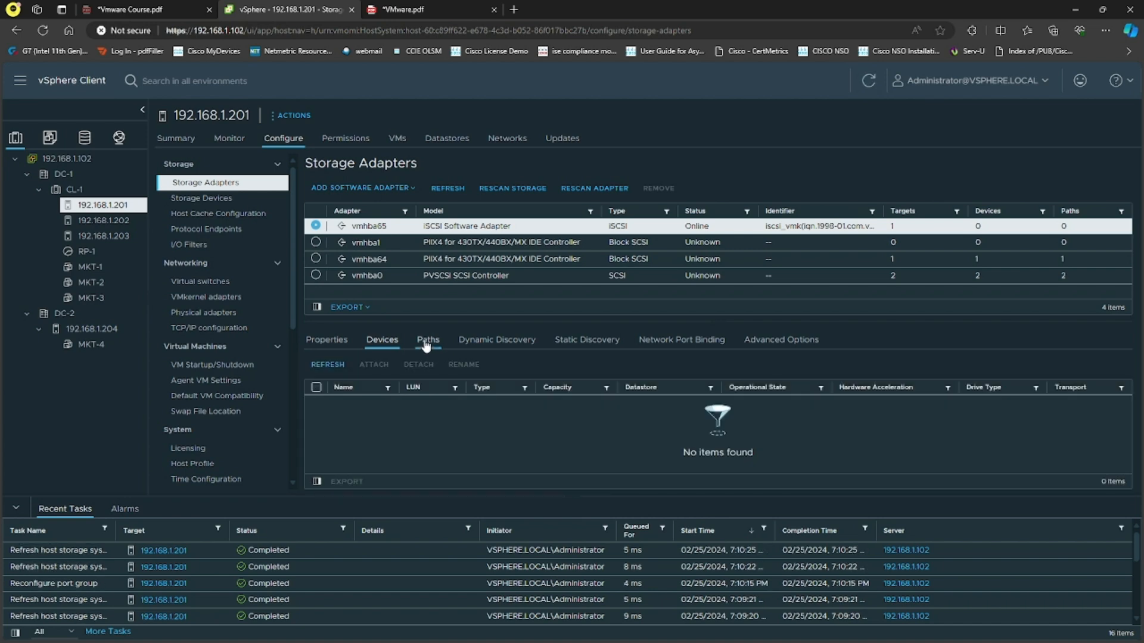
Check the paths, dynamic discovery server and static discovery target name of vmhba65
{"action": "left_click", "coordinate": [426, 341]}
{"action": "left_click", "coordinate": [476, 340]}
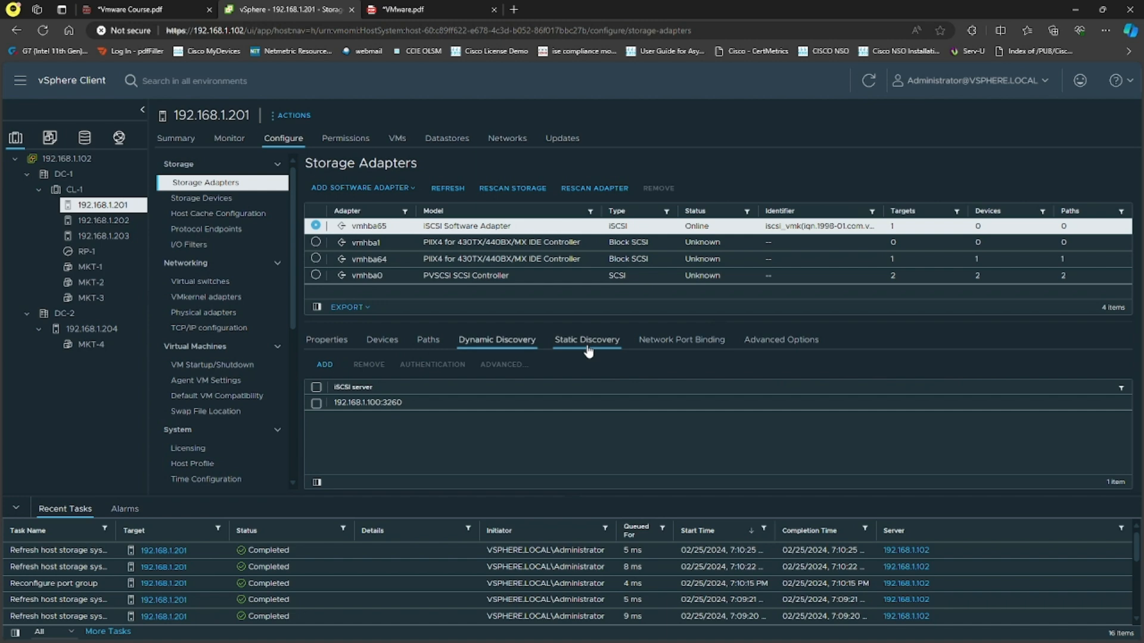
{"action": "left_click", "coordinate": [514, 344]}
{"action": "left_click", "coordinate": [597, 350]}
{"action": "left_click_drag", "start_coordinate": [874, 412], "coordinate": [841, 402]}
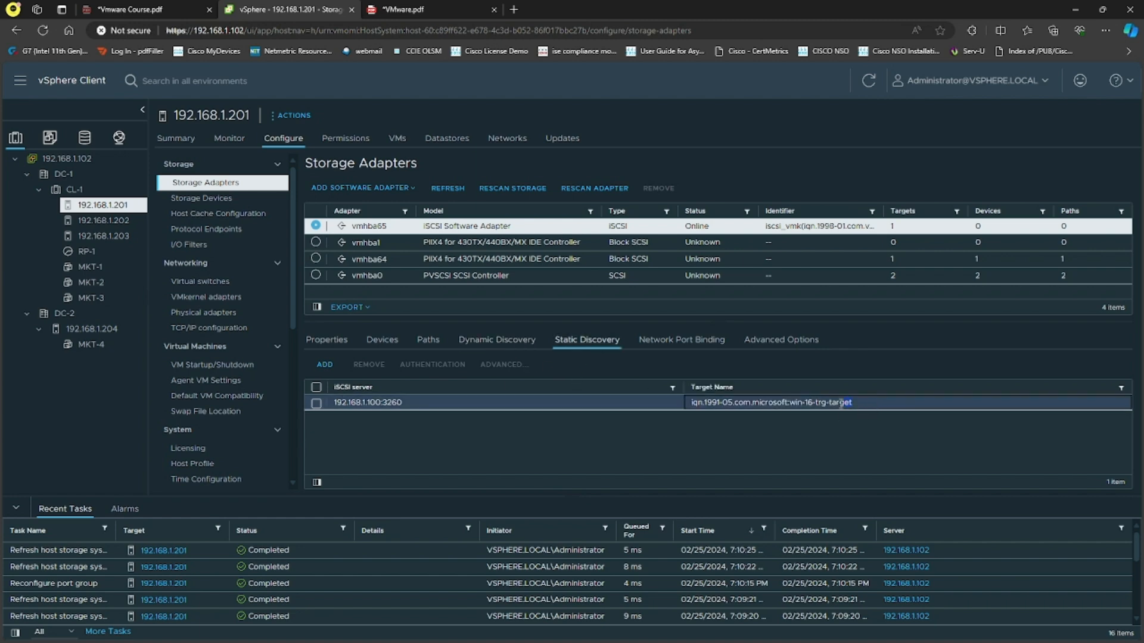
{"action": "left_click", "coordinate": [684, 452]}
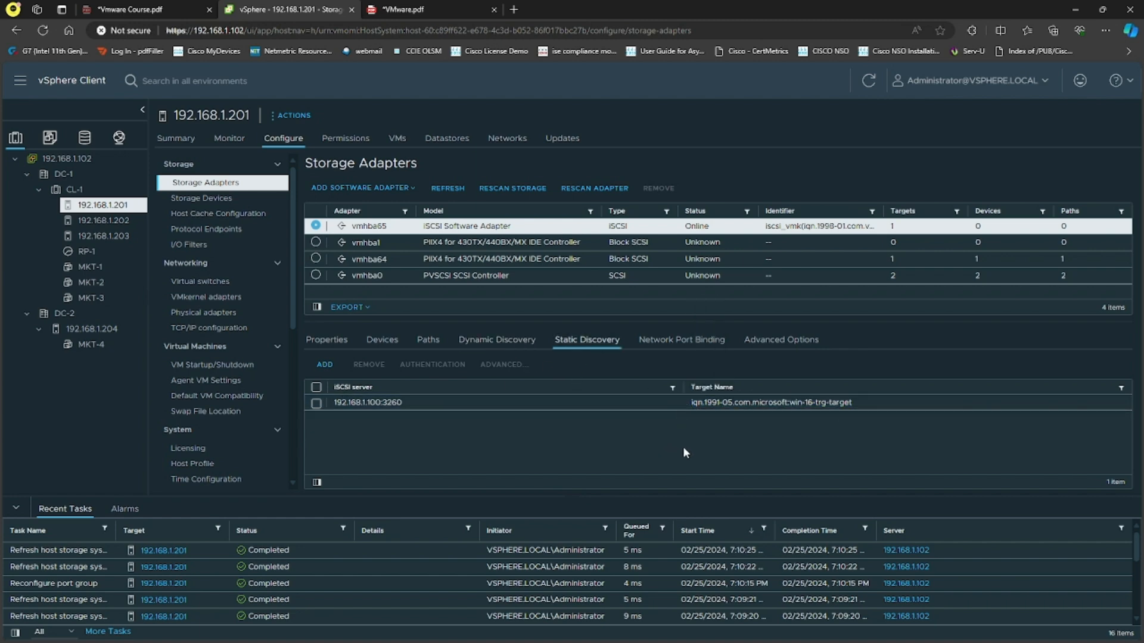
{"action": "right_click", "coordinate": [110, 209]}
{"action": "mouse_move", "coordinate": [257, 337]}
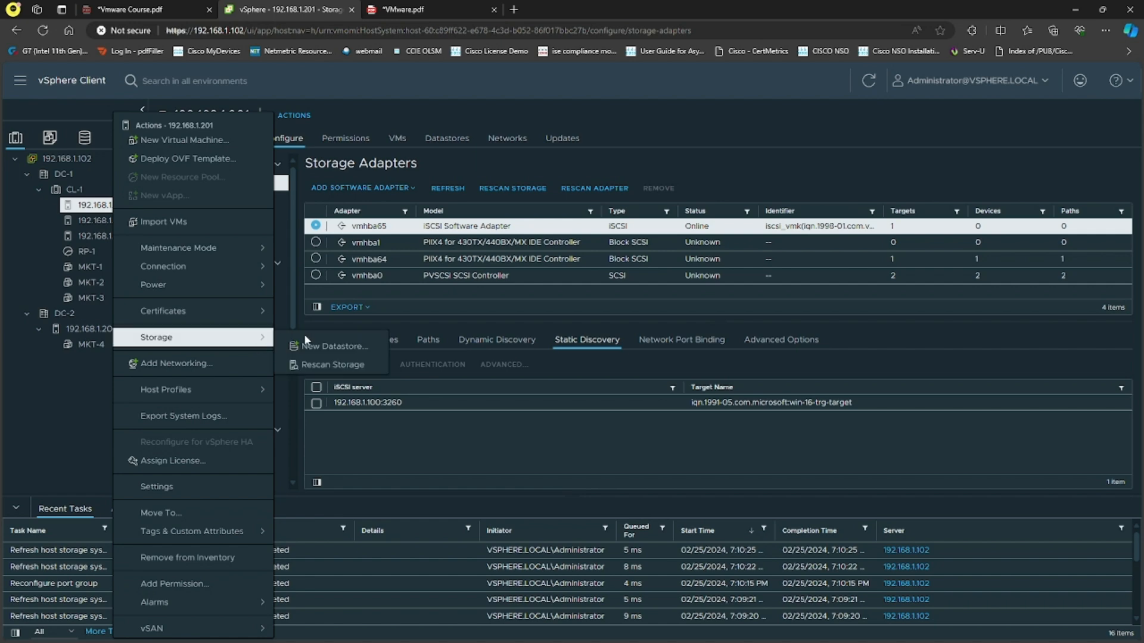
{"action": "left_click", "coordinate": [316, 340]}
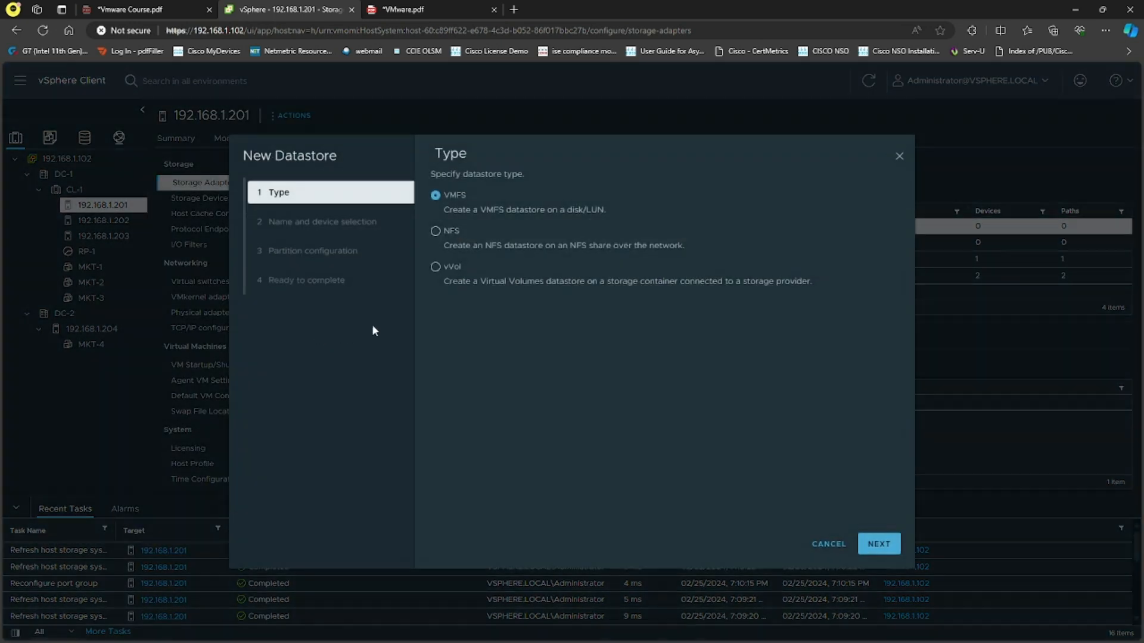
{"action": "left_click", "coordinate": [878, 544]}
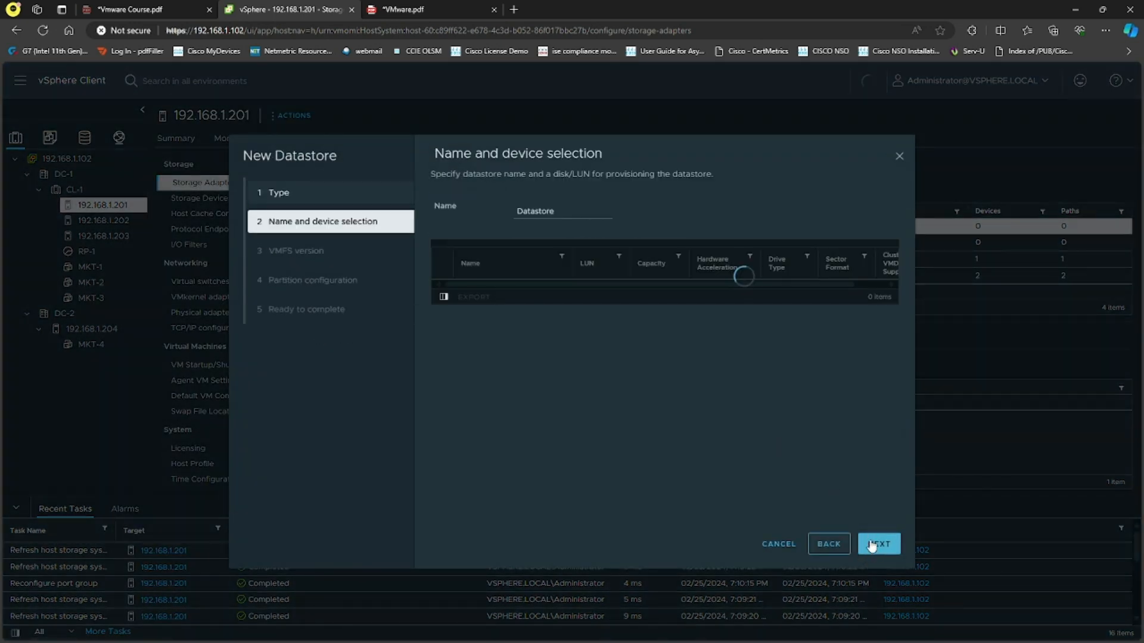
{"action": "left_click", "coordinate": [781, 543]}
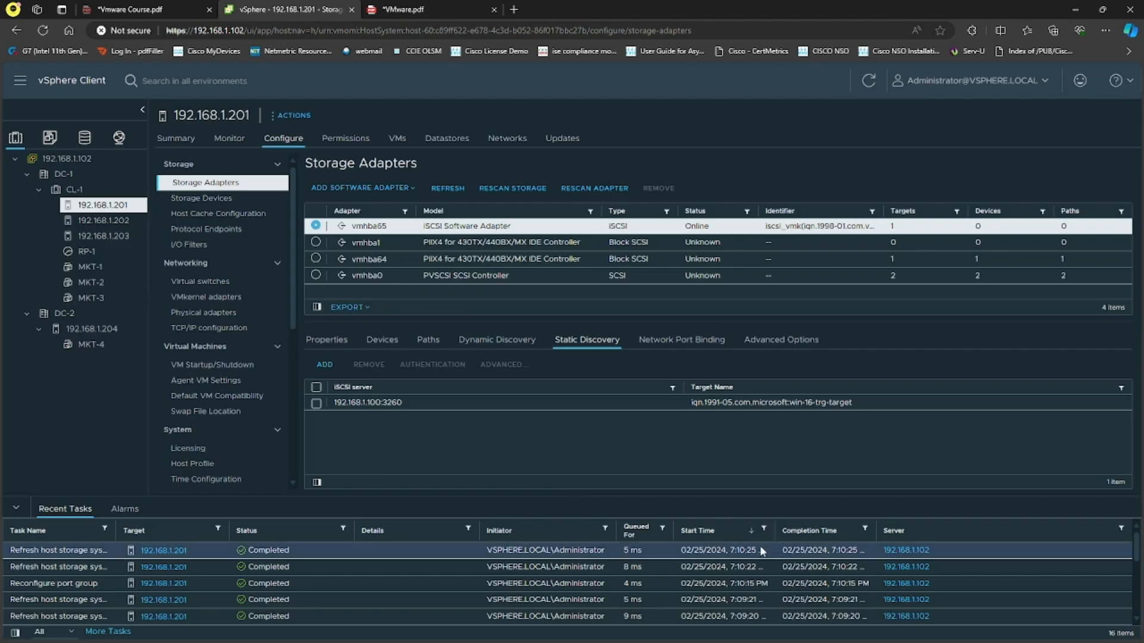
Open the ESXi Host Client login page at 192.168.1.201 in a new browser tab
{"action": "left_click", "coordinate": [513, 9]}
{"action": "type", "text": "1"}
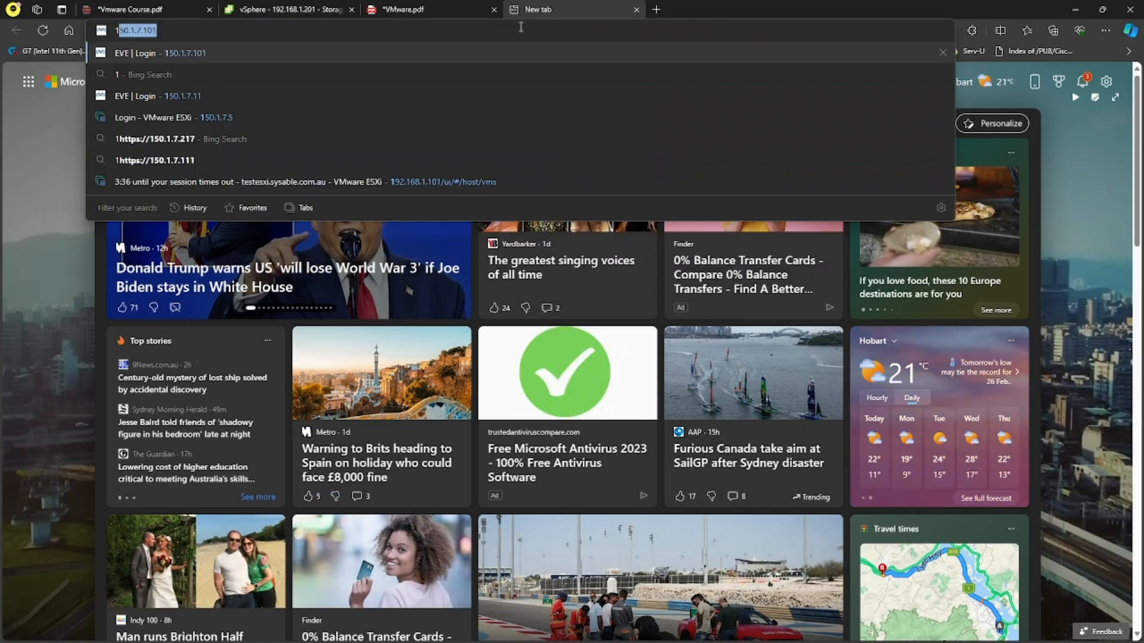
{"action": "type", "text": "92.168.1.201"}
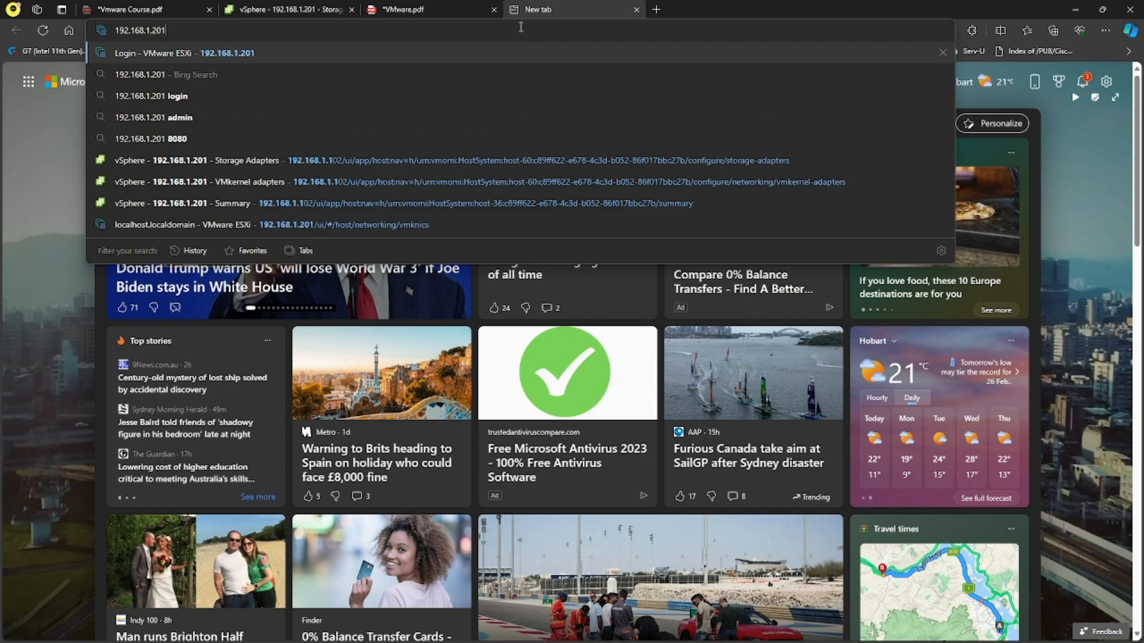
{"action": "key", "text": "Return"}
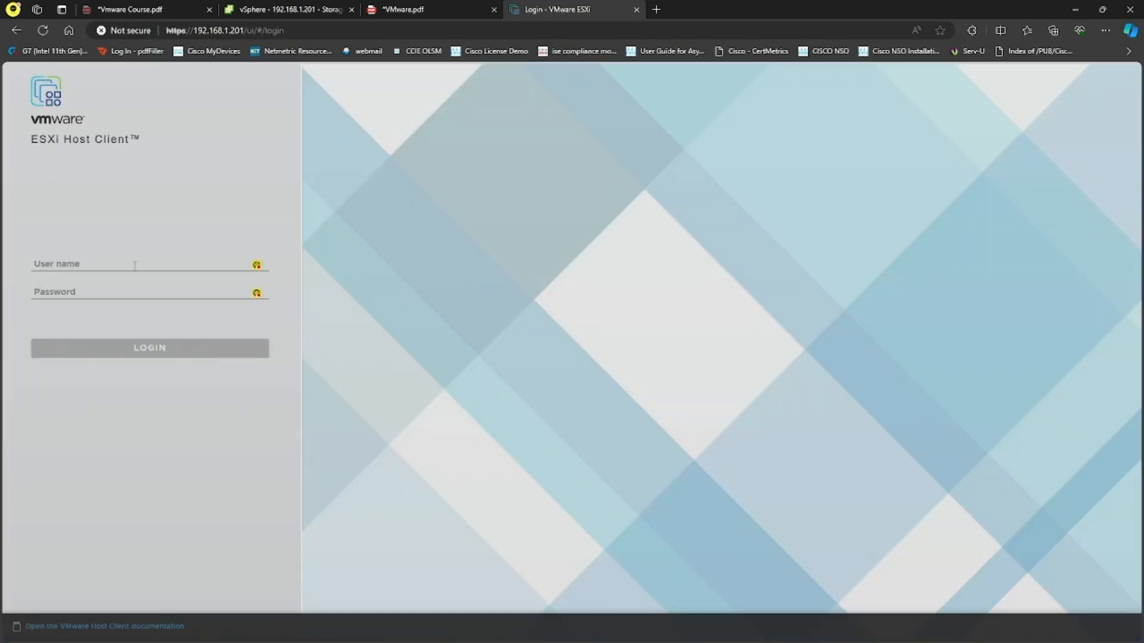
Log in to the ESXi Host Client as root with the account password and open the host's storage
{"action": "left_click", "coordinate": [134, 266]}
{"action": "type", "text": "root"}
{"action": "key", "text": "Tab"}
{"action": "type", "text": "****"}
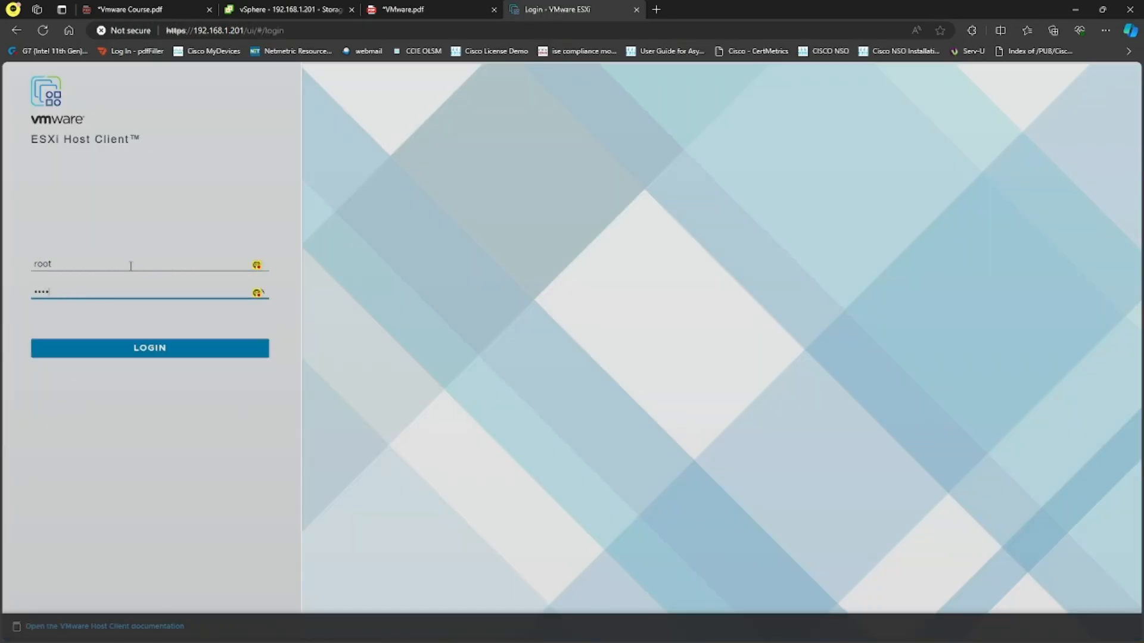
{"action": "key", "text": "Return"}
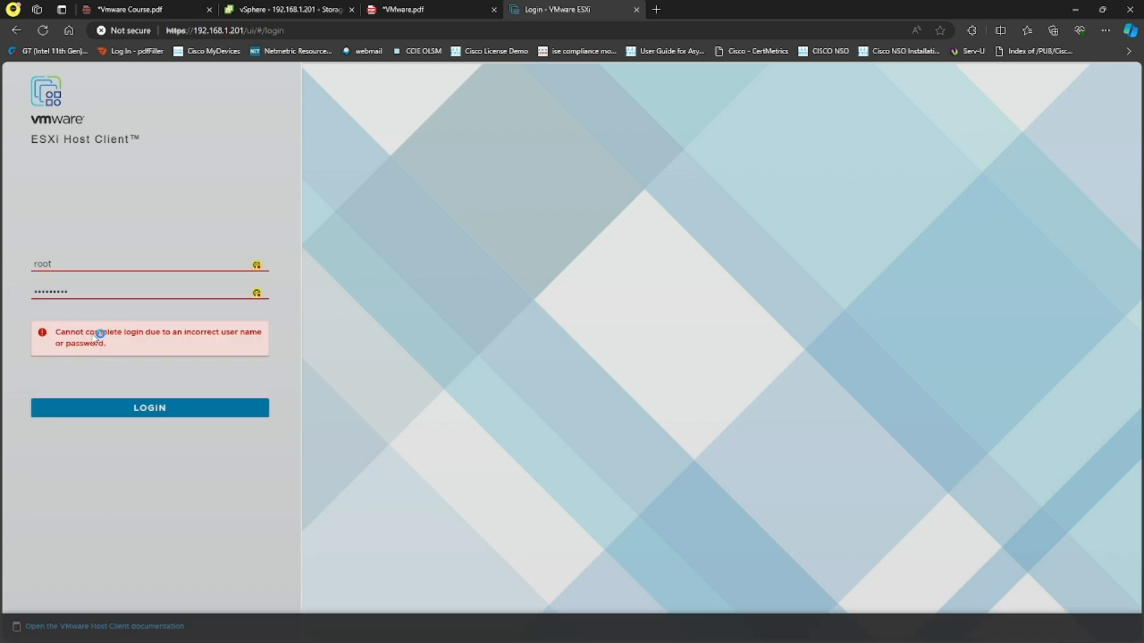
{"action": "left_click_drag", "start_coordinate": [87, 291], "coordinate": [5, 291]}
{"action": "type", "text": "••"}
{"action": "key", "text": "Return"}
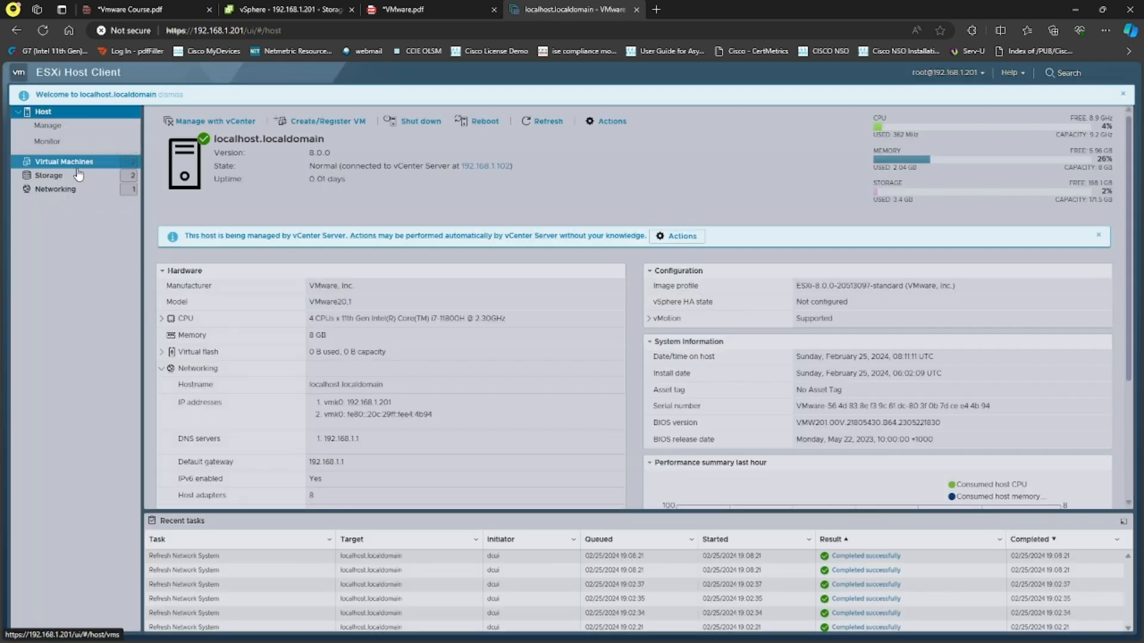
{"action": "left_click", "coordinate": [49, 175]}
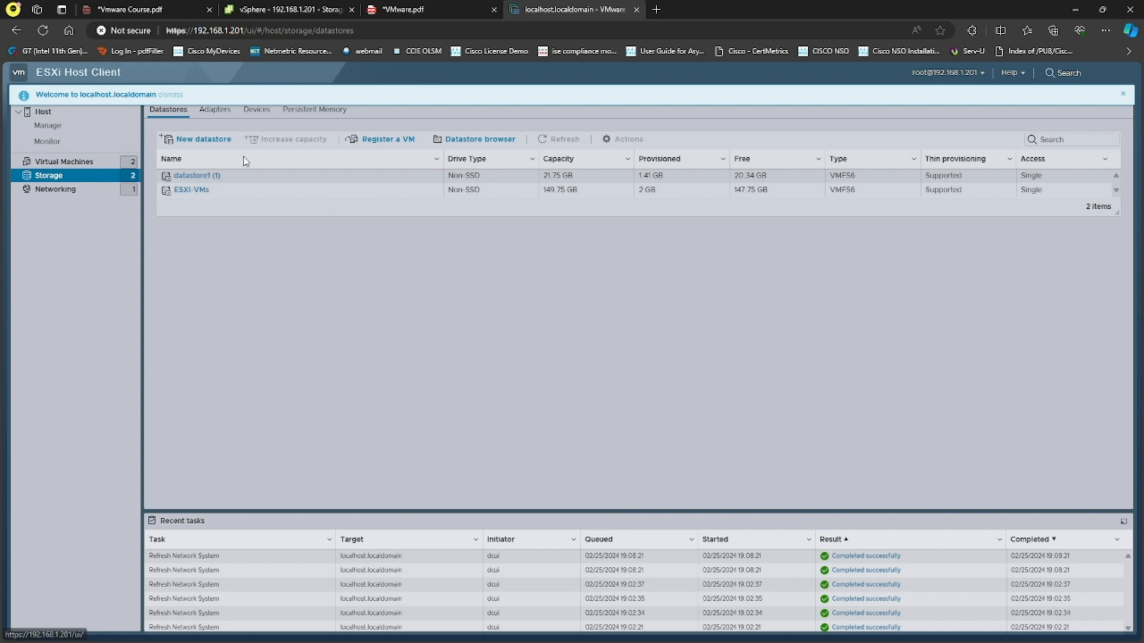
{"action": "left_click", "coordinate": [197, 139]}
{"action": "left_click", "coordinate": [769, 515]}
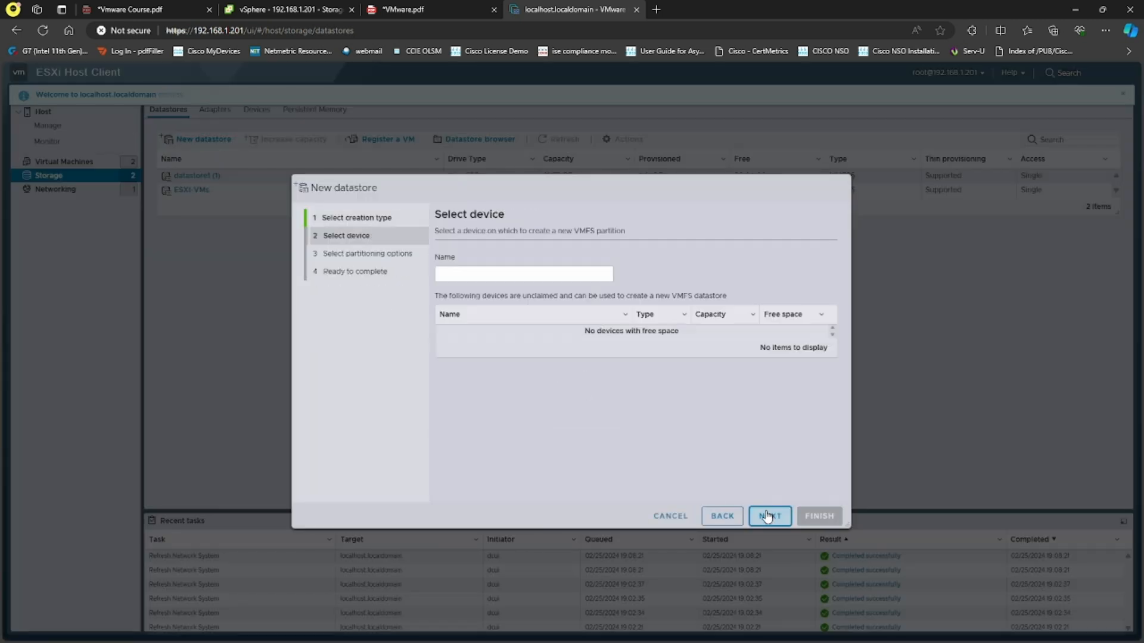
{"action": "left_click", "coordinate": [672, 517]}
Rescan the host's storage adapters with iSCSI software adapter vmhba65 selected
{"action": "left_click", "coordinate": [221, 119]}
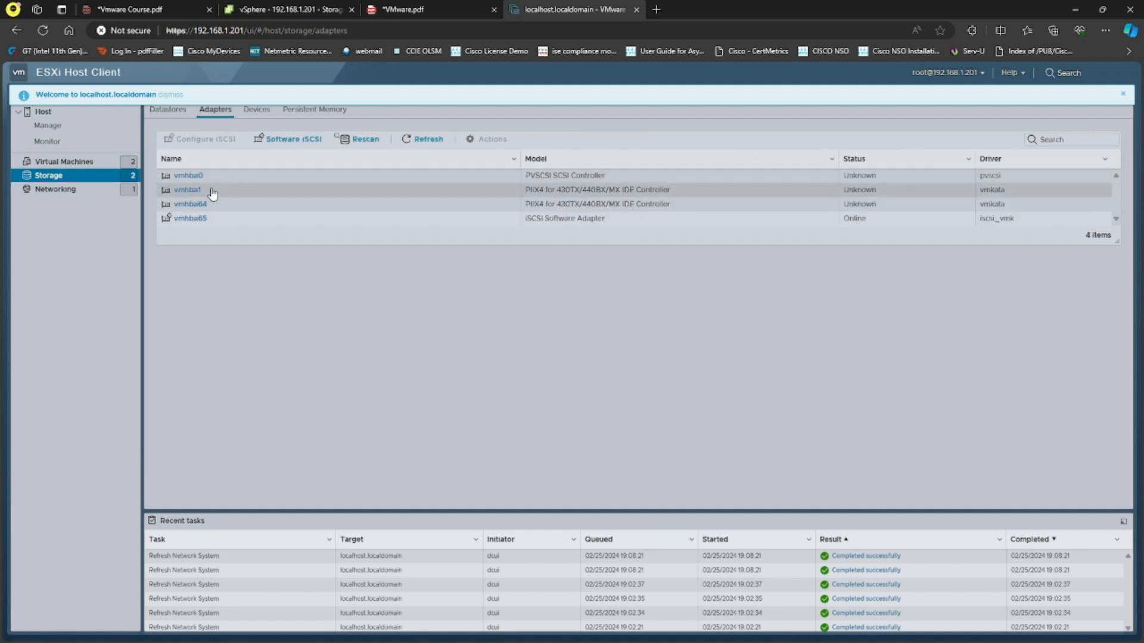
{"action": "left_click", "coordinate": [192, 218]}
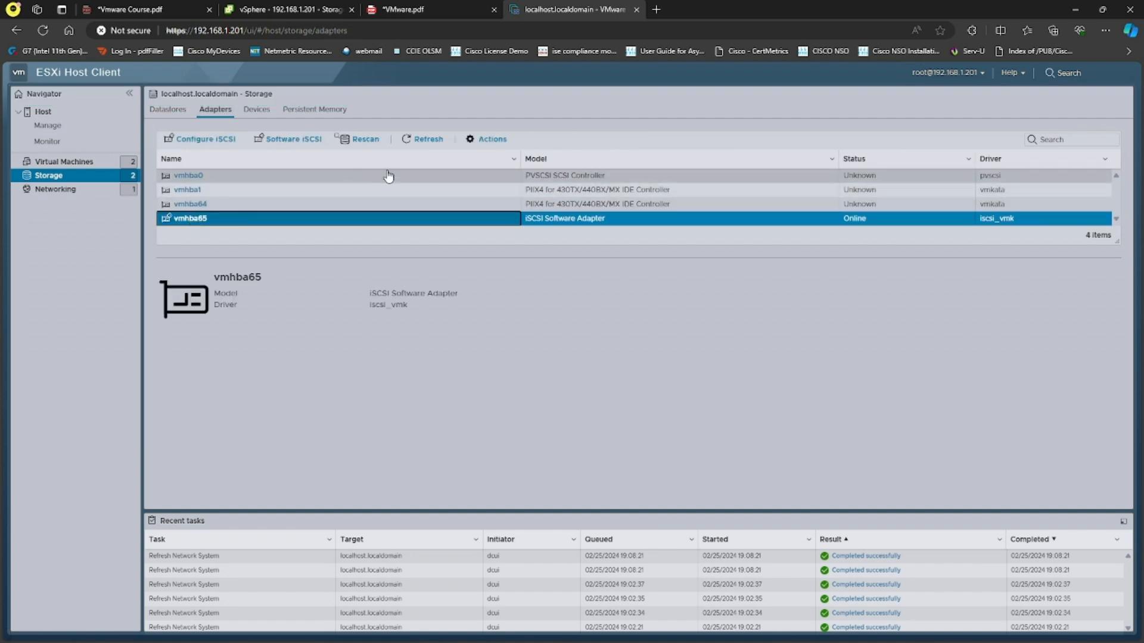
{"action": "left_click", "coordinate": [358, 143]}
{"action": "left_click", "coordinate": [357, 142]}
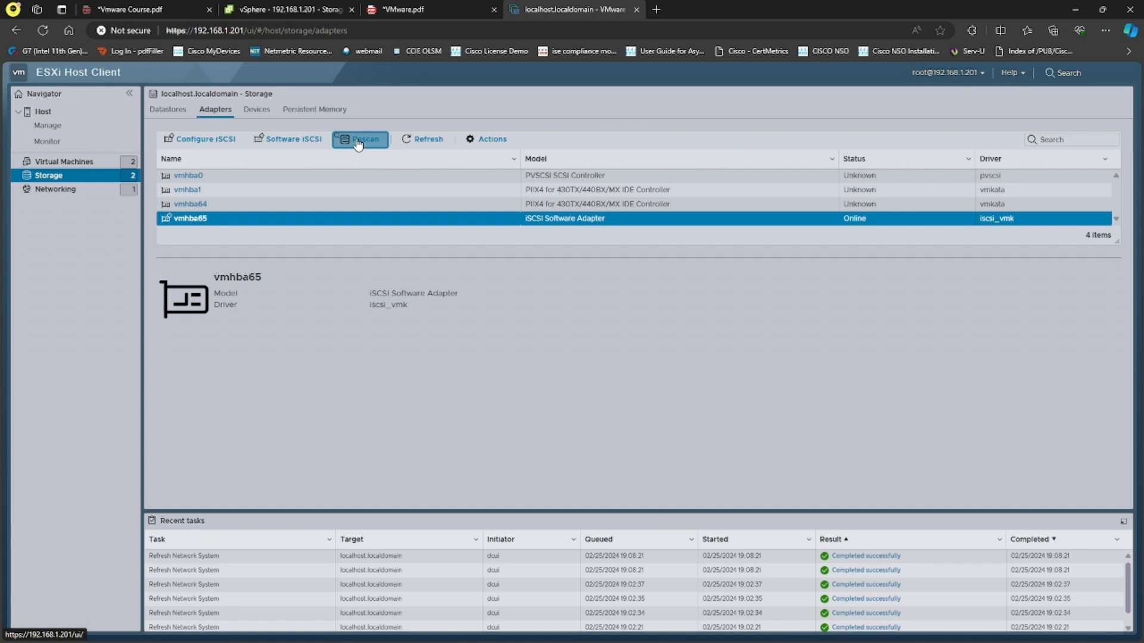
Set up a new VMFS datastore named Shared on the 195 GB MSFT iSCSI disk
{"action": "left_click", "coordinate": [176, 113]}
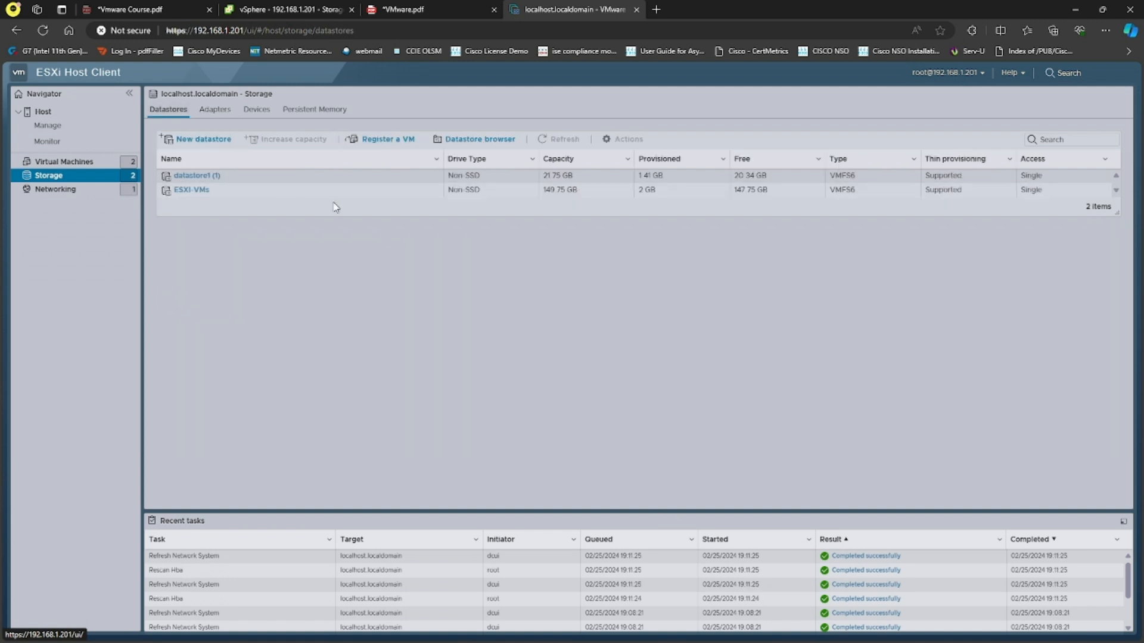
{"action": "left_click", "coordinate": [194, 141]}
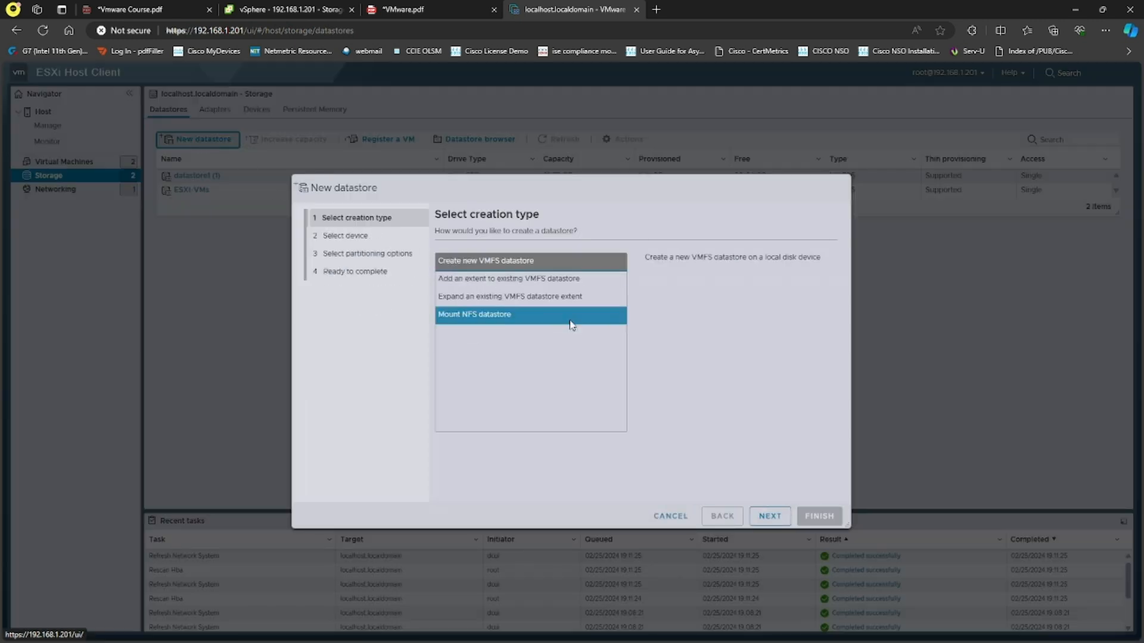
{"action": "left_click", "coordinate": [769, 516]}
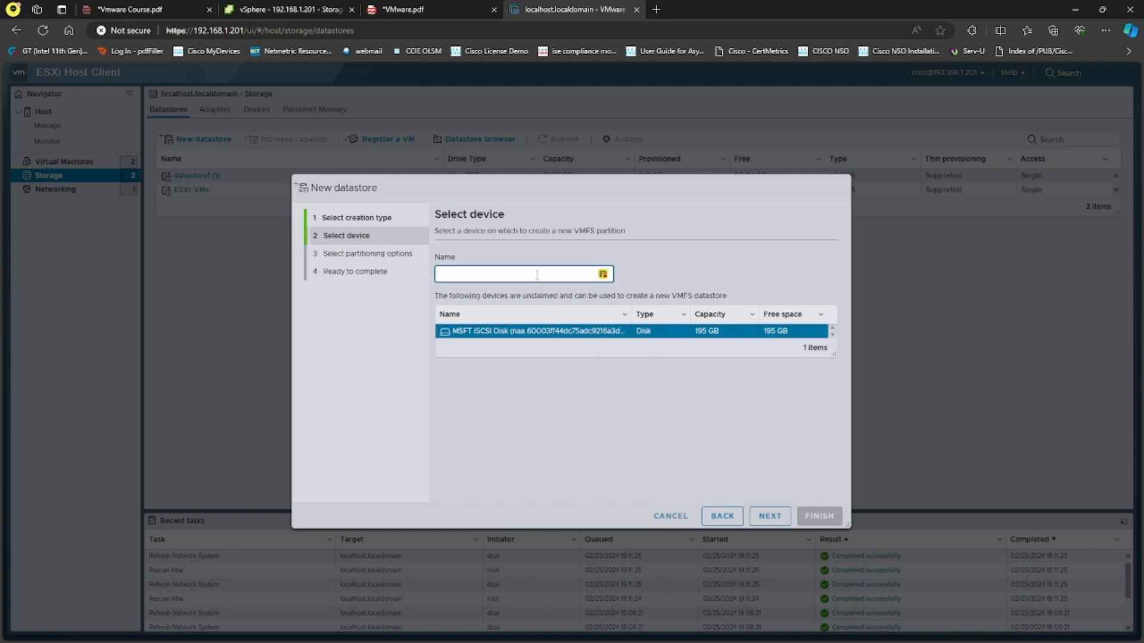
{"action": "left_click", "coordinate": [538, 274]}
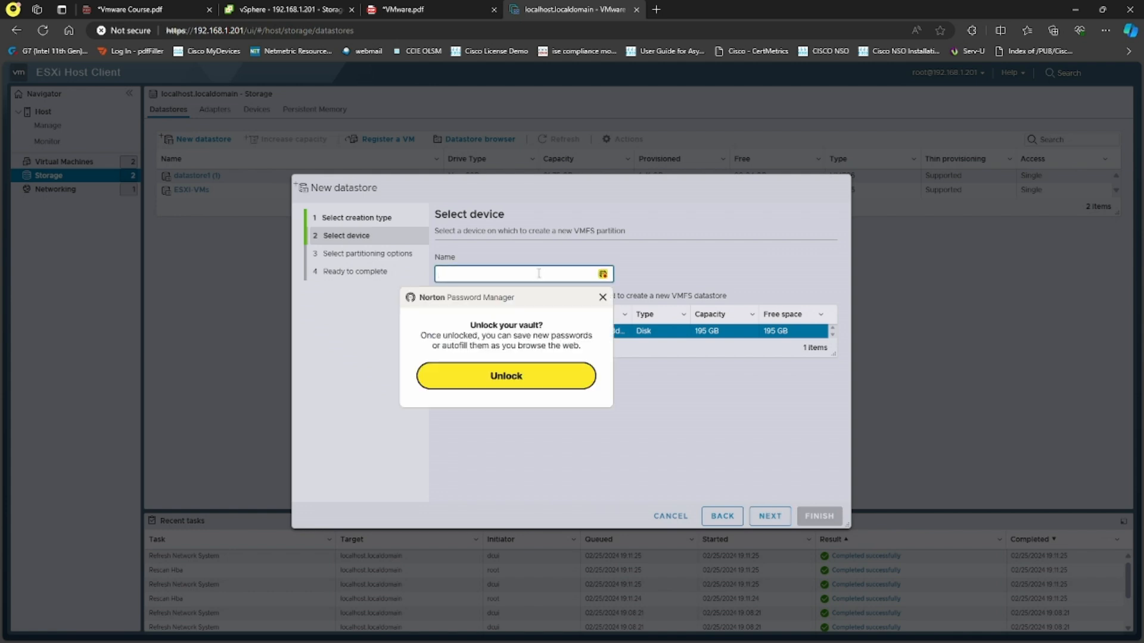
{"action": "type", "text": "ESXI-SHRD"}
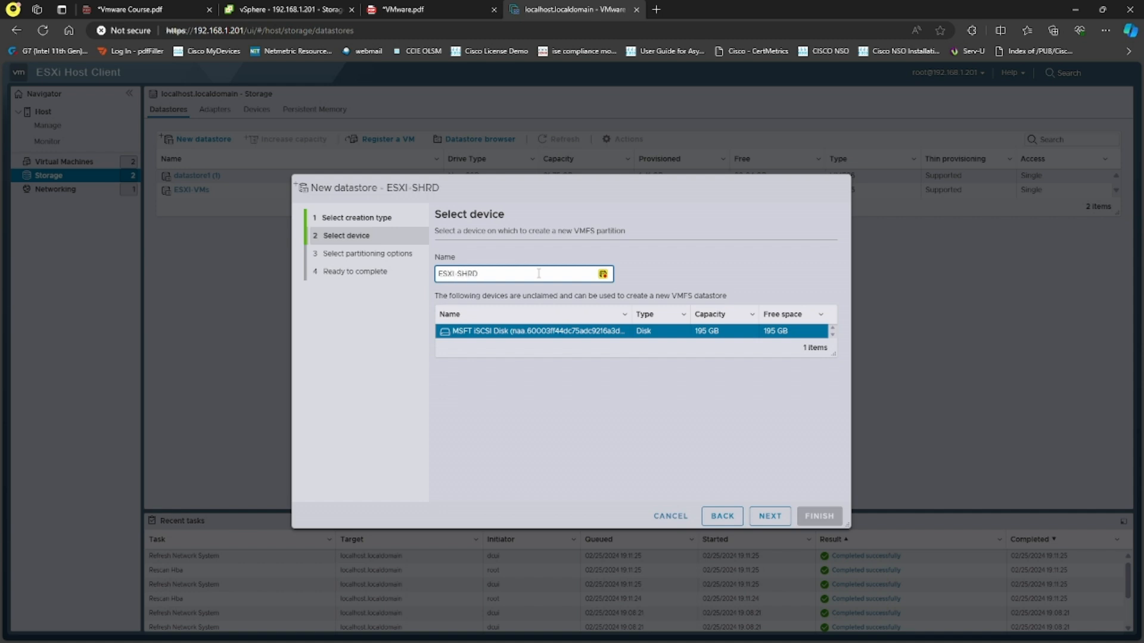
{"action": "key", "text": "BackSpace"}
{"action": "key", "text": "BackSpace"}
{"action": "key", "text": "BackSpace"}
{"action": "key", "text": "BackSpace"}
{"action": "key", "text": "BackSpace"}
{"action": "key", "text": "BackSpace"}
{"action": "key", "text": "BackSpace"}
{"action": "type", "text": "Shared"}
Accept the partitioning options for datastore Shared, finish its creation and confirm erasing the disk
{"action": "left_click", "coordinate": [770, 517]}
{"action": "left_click", "coordinate": [772, 517]}
{"action": "left_click", "coordinate": [802, 516]}
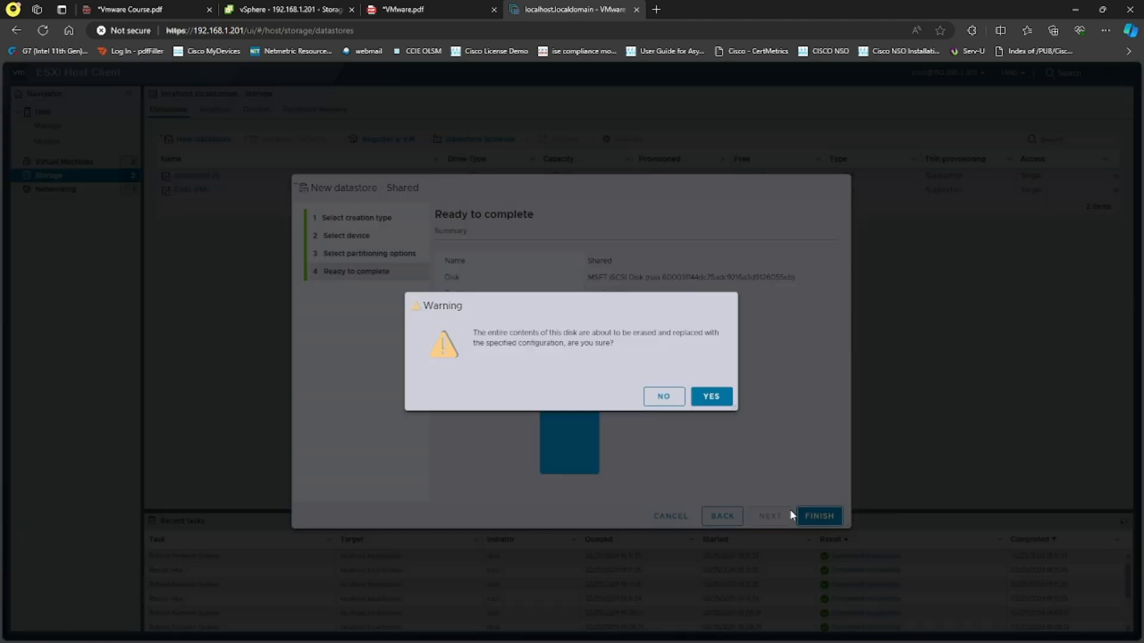
{"action": "left_click", "coordinate": [715, 401]}
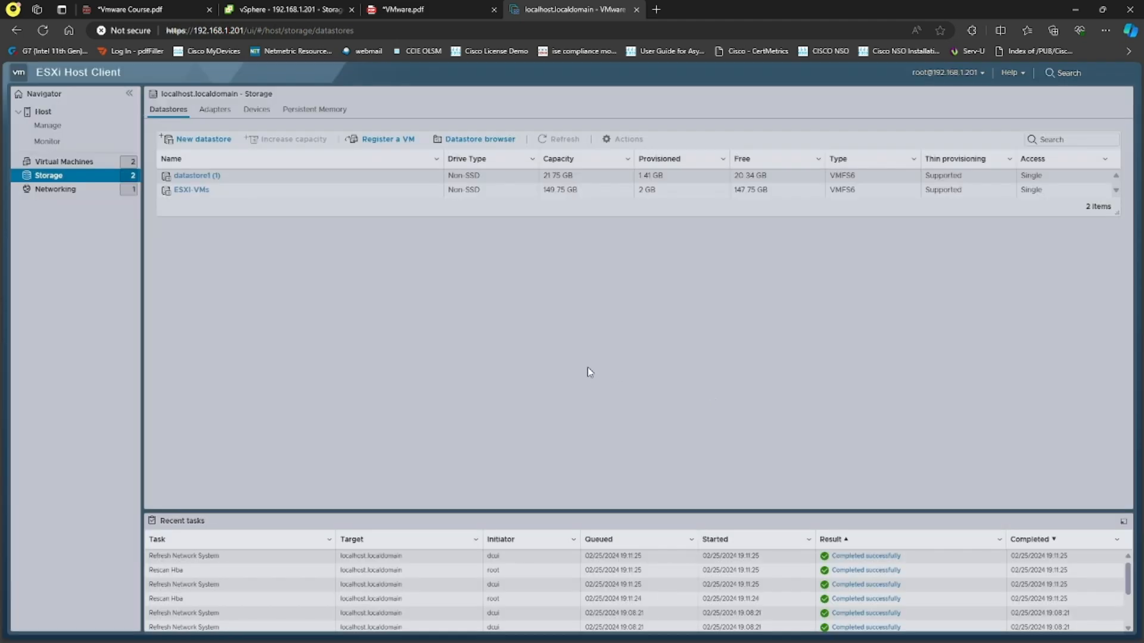
Switch back to the vSphere Client and select iSCSI software adapter vmhba65 on host 192.168.1.202
{"action": "left_click", "coordinate": [333, 9]}
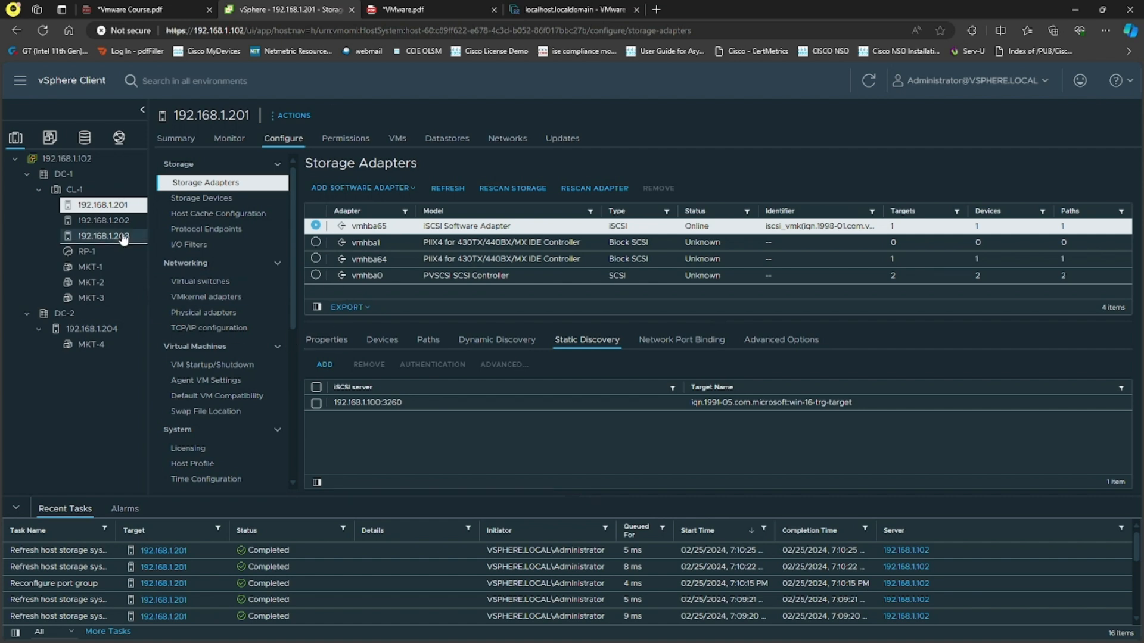
{"action": "left_click", "coordinate": [104, 220]}
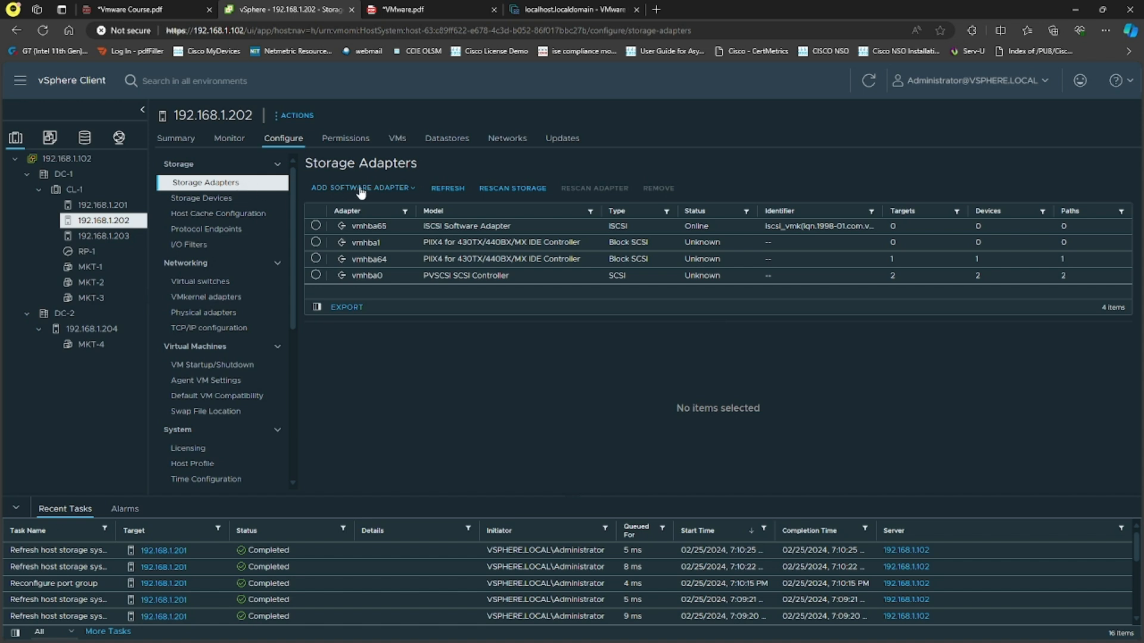
{"action": "left_click", "coordinate": [374, 189]}
{"action": "left_click", "coordinate": [464, 396]}
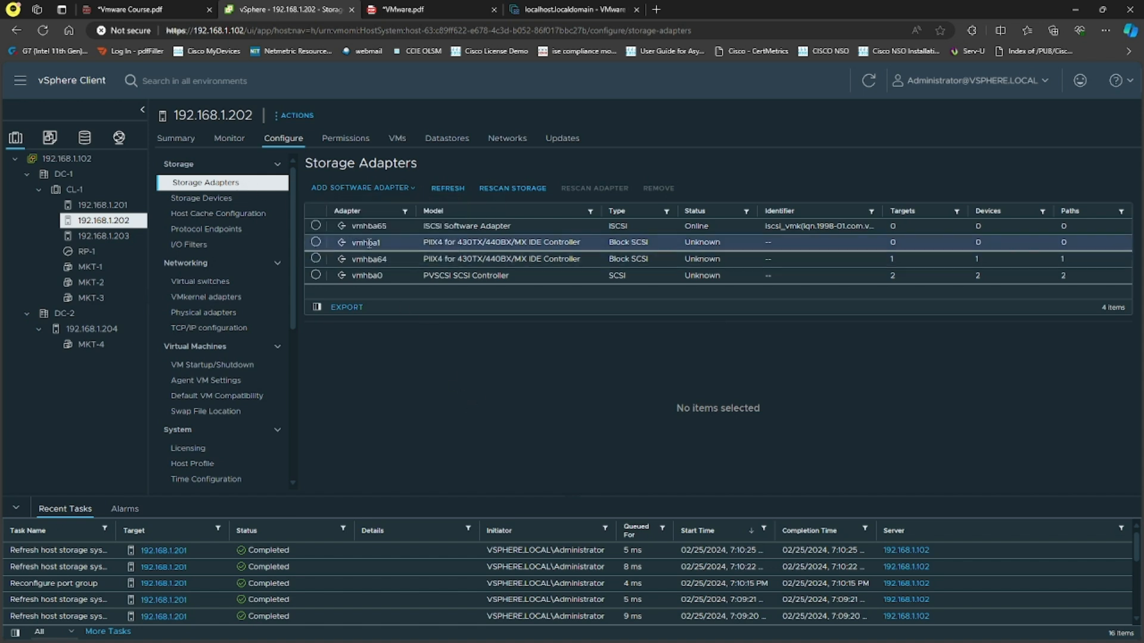
{"action": "left_click", "coordinate": [315, 227]}
{"action": "left_click", "coordinate": [316, 227]}
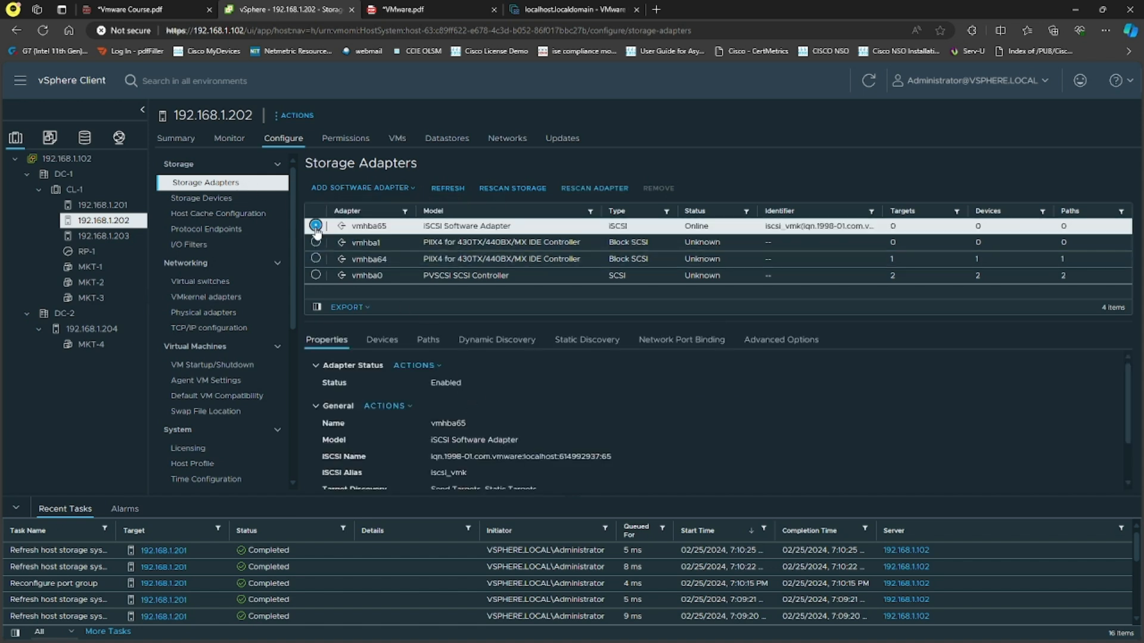
Add 192.168.1.100 with port 3260 as a dynamic discovery iSCSI server for vmhba65 on host 192.168.1.202
{"action": "left_click", "coordinate": [492, 340]}
{"action": "left_click", "coordinate": [325, 365]}
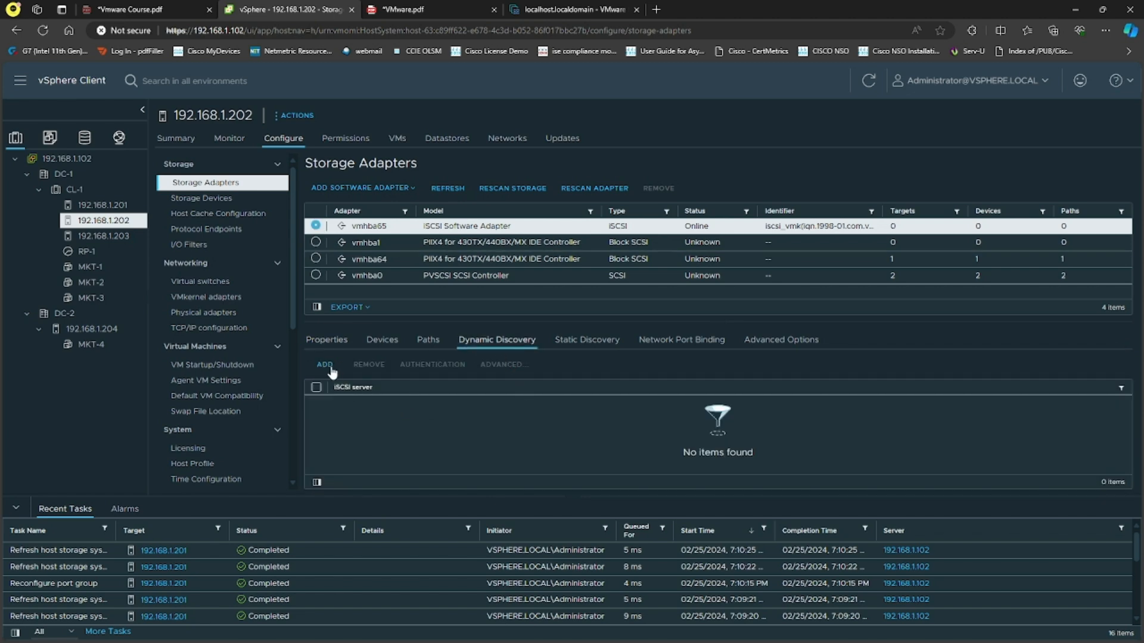
{"action": "left_click", "coordinate": [583, 320]}
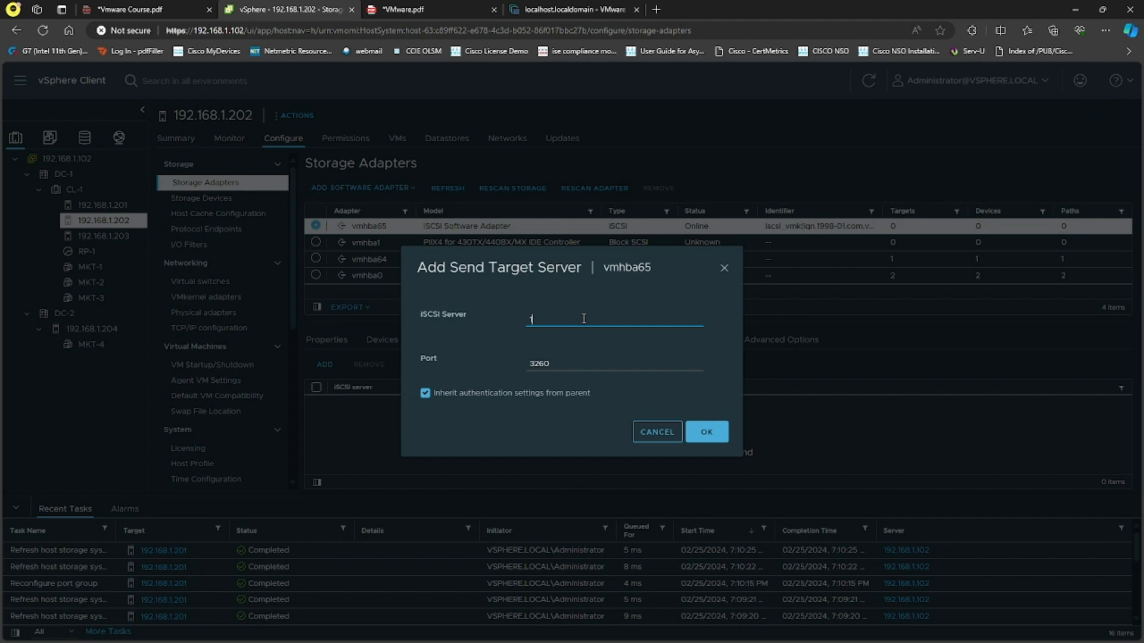
{"action": "type", "text": "192.168.1.100"}
{"action": "left_click", "coordinate": [424, 393]}
{"action": "left_click", "coordinate": [698, 563]}
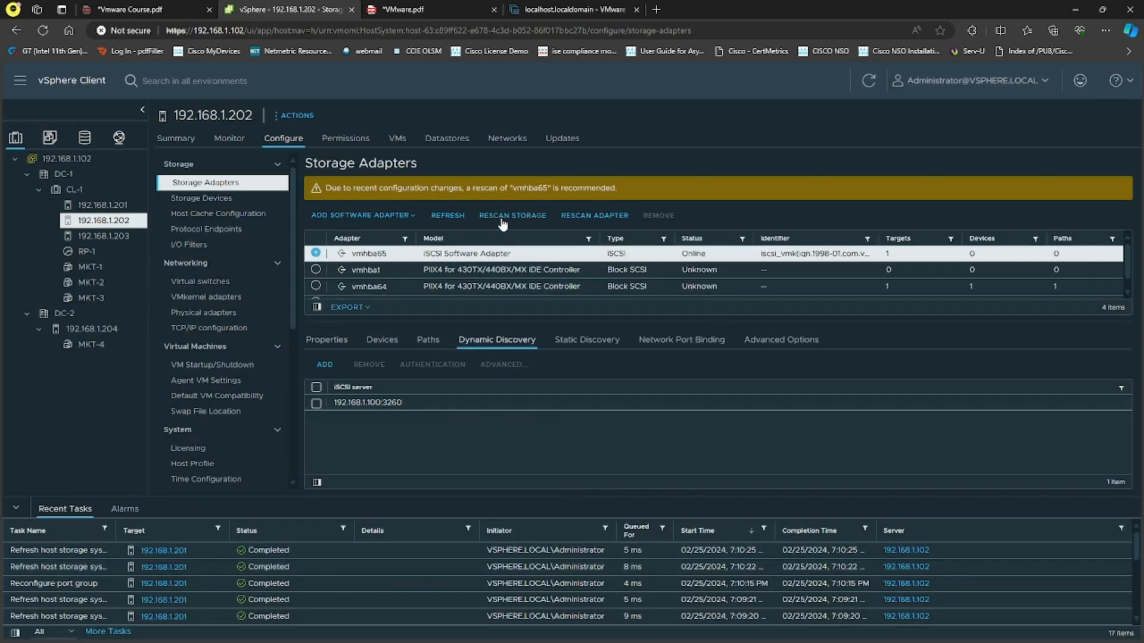
Rescan host 192.168.1.202 for new storage devices and VMFS volumes, and refresh the device list of vmhba65
{"action": "left_click", "coordinate": [530, 218]}
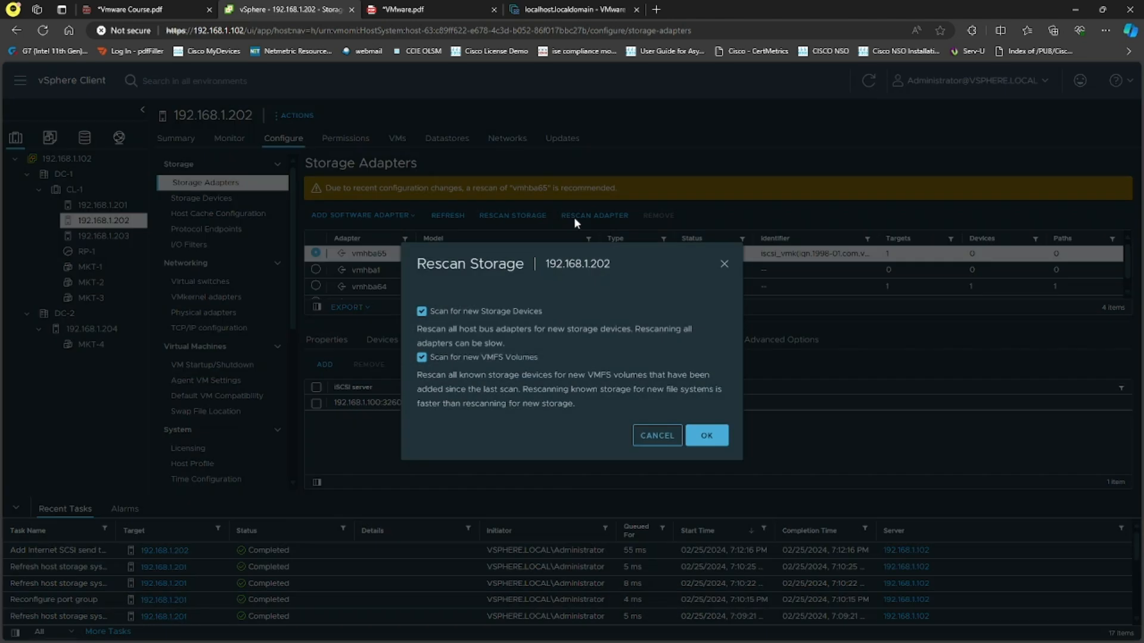
{"action": "left_click", "coordinate": [708, 433]}
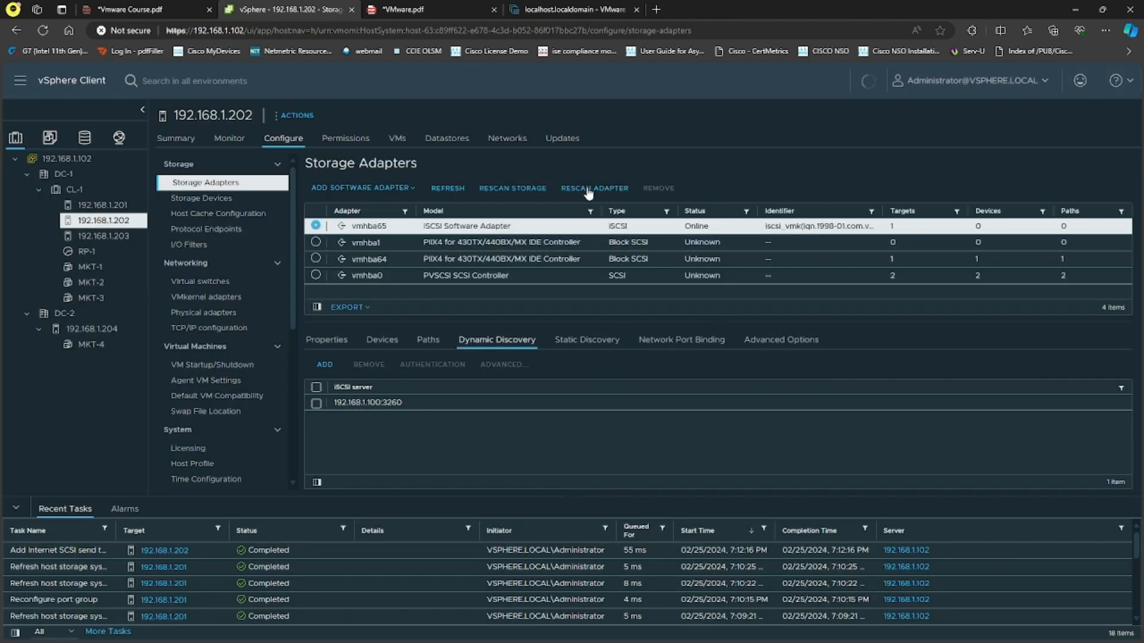
{"action": "left_click", "coordinate": [384, 340]}
{"action": "left_click", "coordinate": [327, 365]}
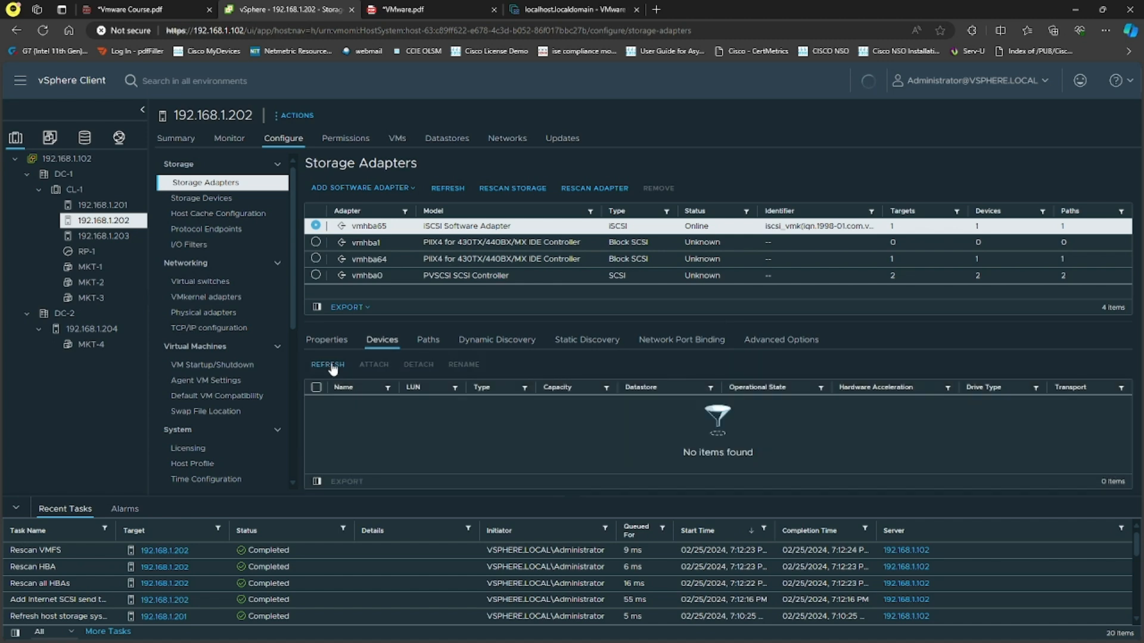
Check the devices of iSCSI adapter vmhba65 on host 192.168.1.201 and the datastore assigned to them
{"action": "left_click", "coordinate": [113, 205]}
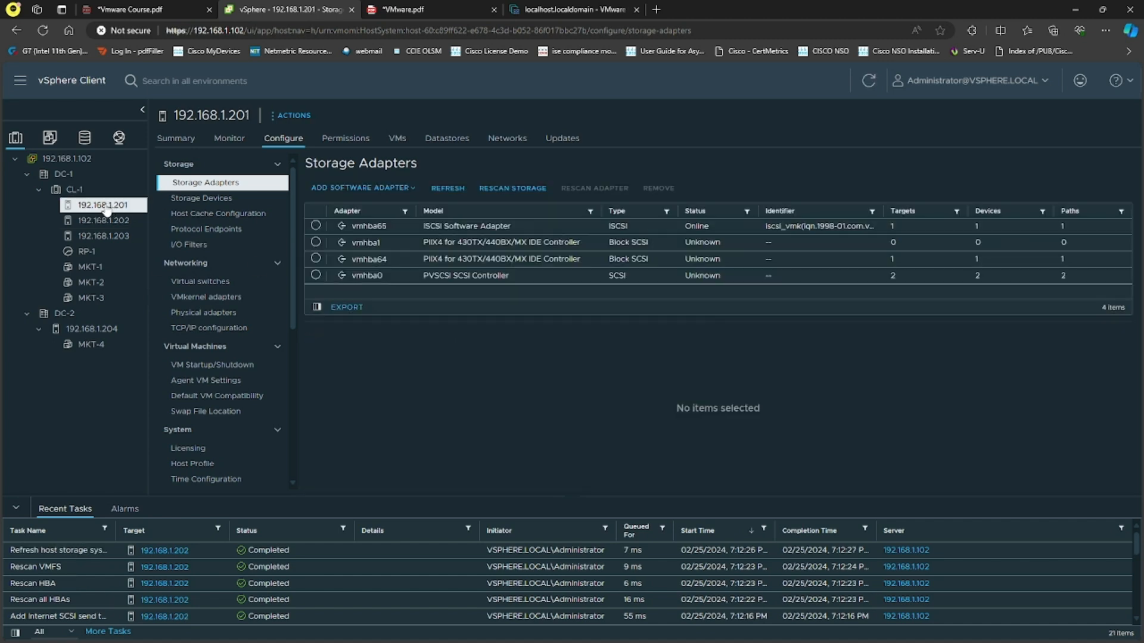
{"action": "left_click", "coordinate": [316, 226]}
{"action": "left_click", "coordinate": [382, 341]}
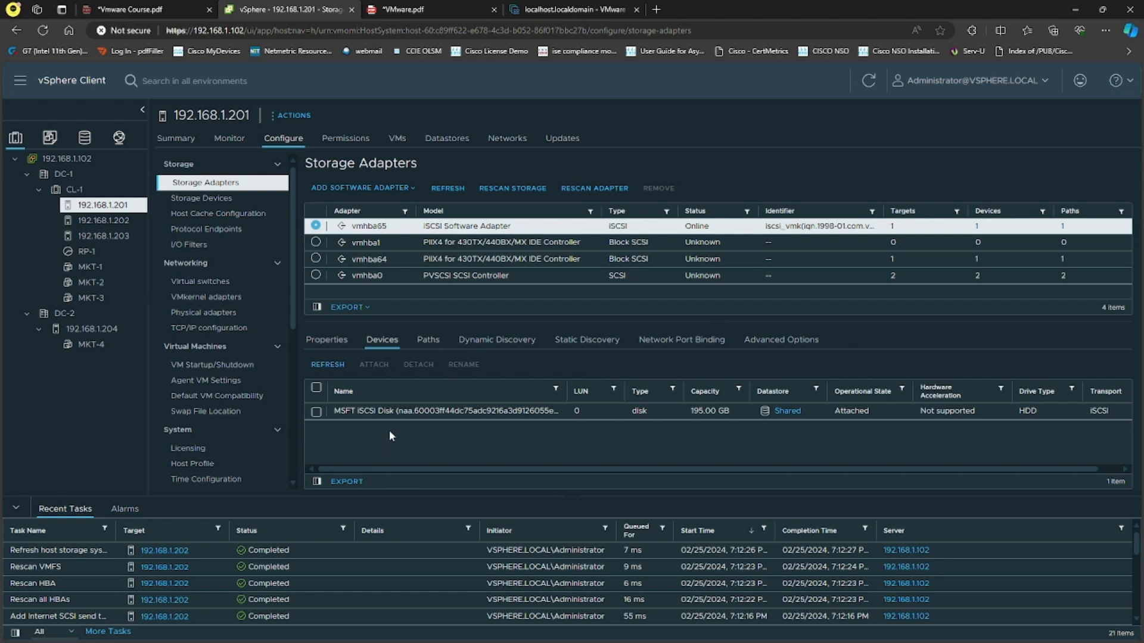
Check the devices of iSCSI adapter vmhba65 on host 192.168.1.202 and the datastore assigned to them
{"action": "left_click", "coordinate": [102, 220]}
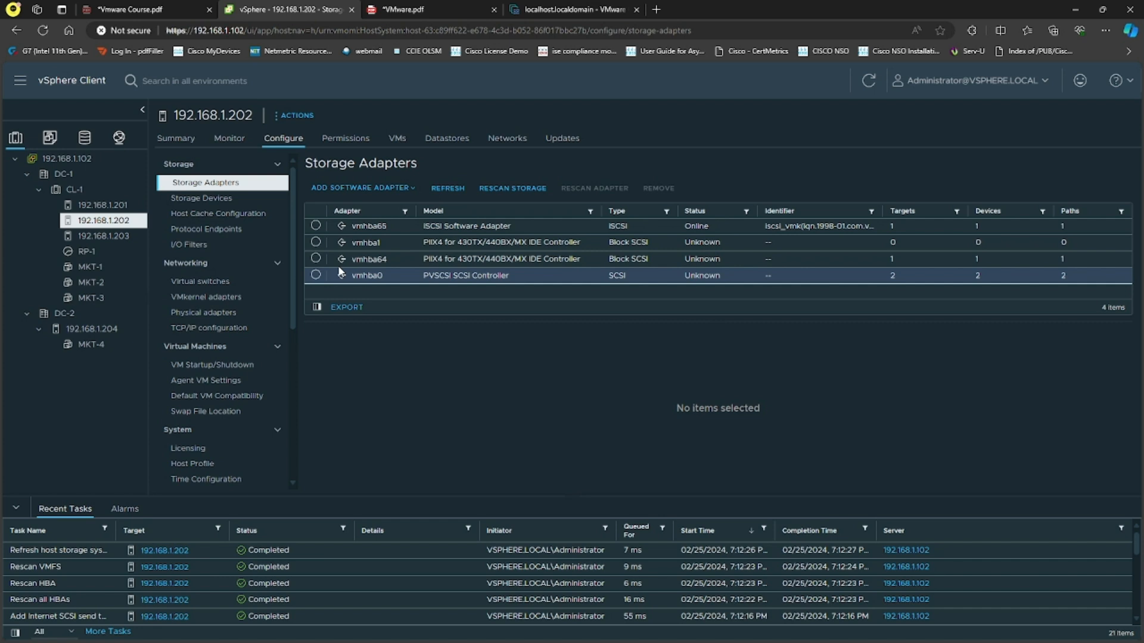
{"action": "left_click", "coordinate": [316, 226]}
{"action": "left_click", "coordinate": [401, 346]}
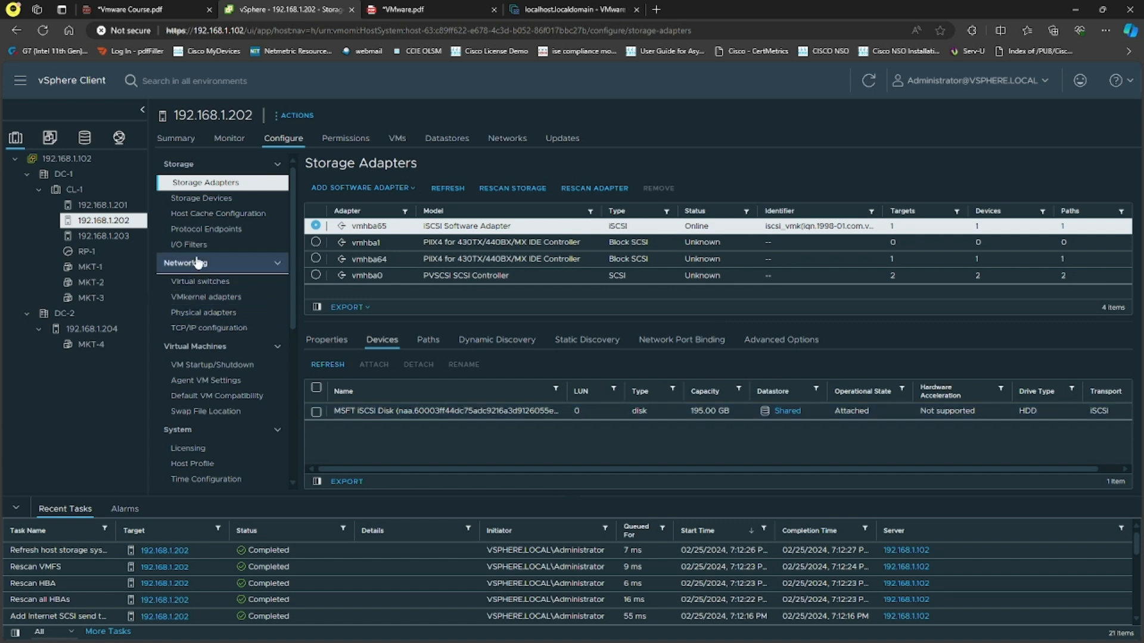
{"action": "right_click", "coordinate": [125, 221]}
{"action": "mouse_move", "coordinate": [194, 338]}
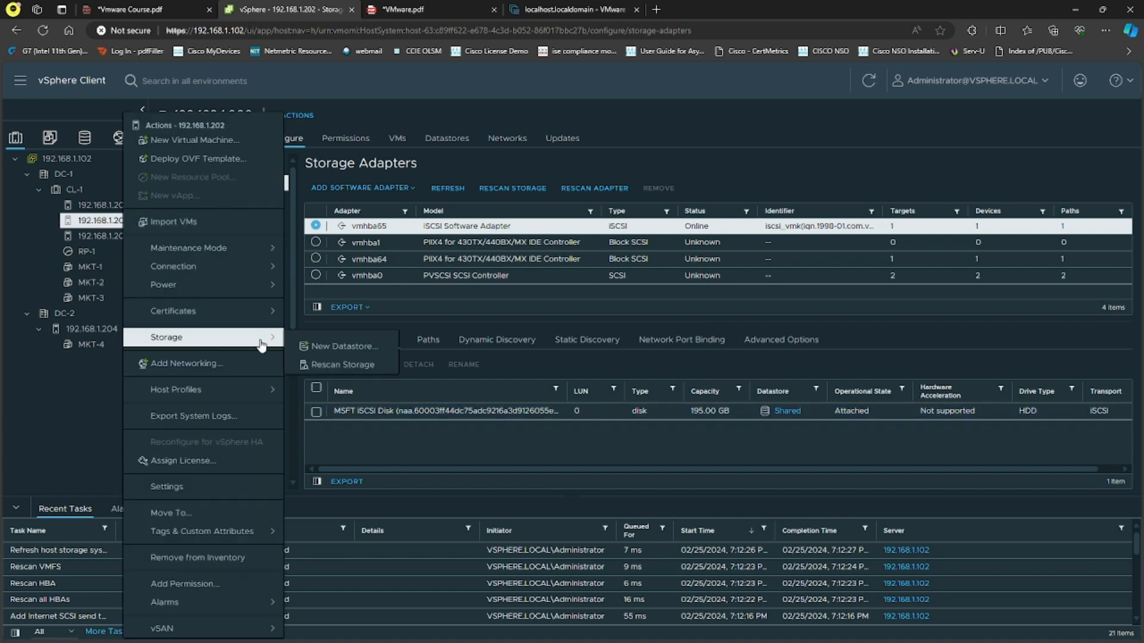
{"action": "left_click", "coordinate": [328, 345]}
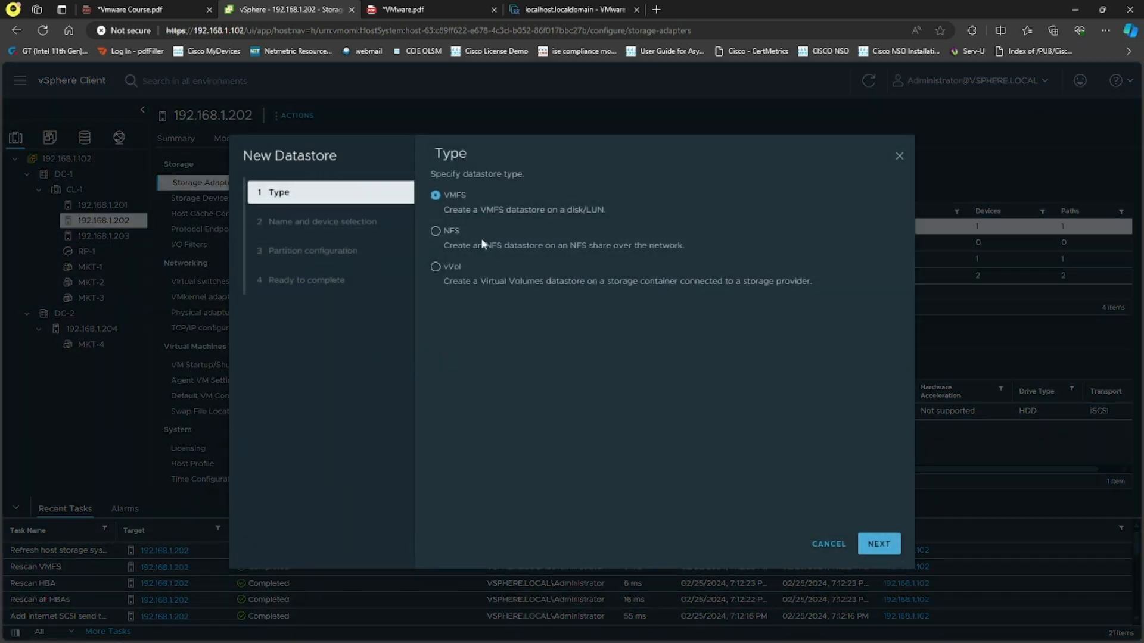
{"action": "left_click", "coordinate": [877, 545]}
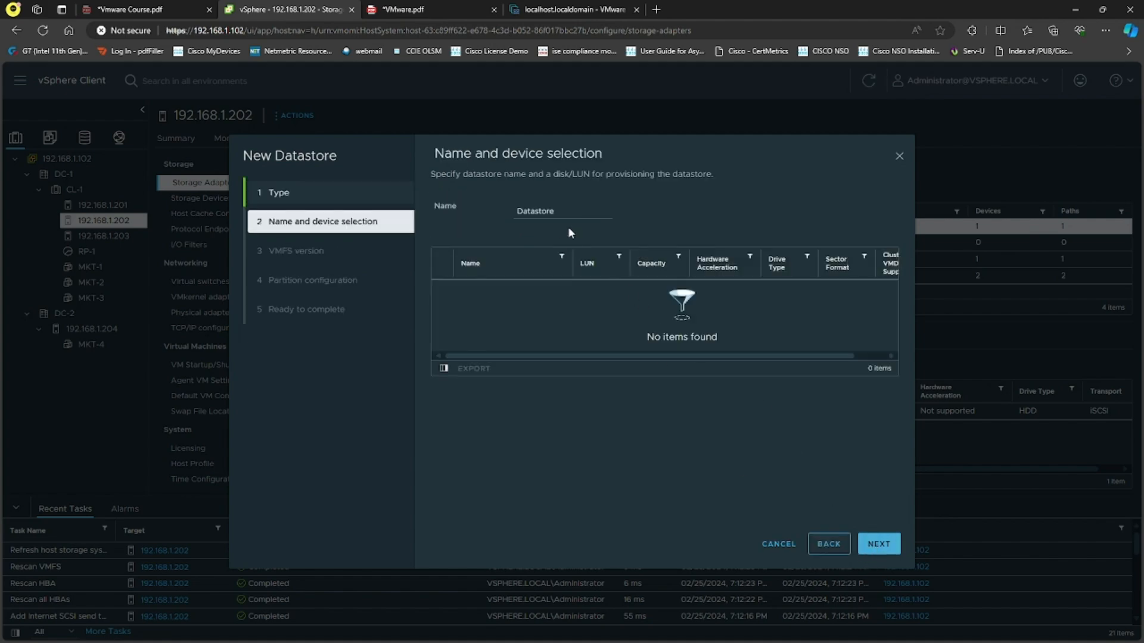
{"action": "left_click", "coordinate": [777, 544]}
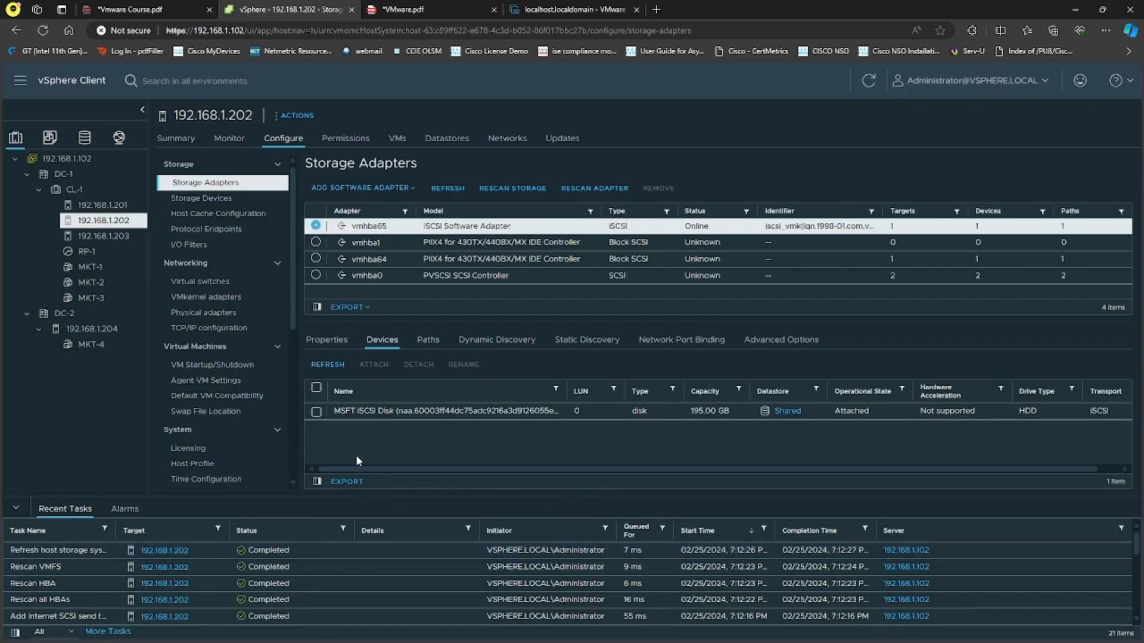
Compare datastore Shared in the ESXi Host Client, the vSphere Client's datastore inventory and the vmhba65 device list of host 192.168.1.202
{"action": "left_click", "coordinate": [315, 411]}
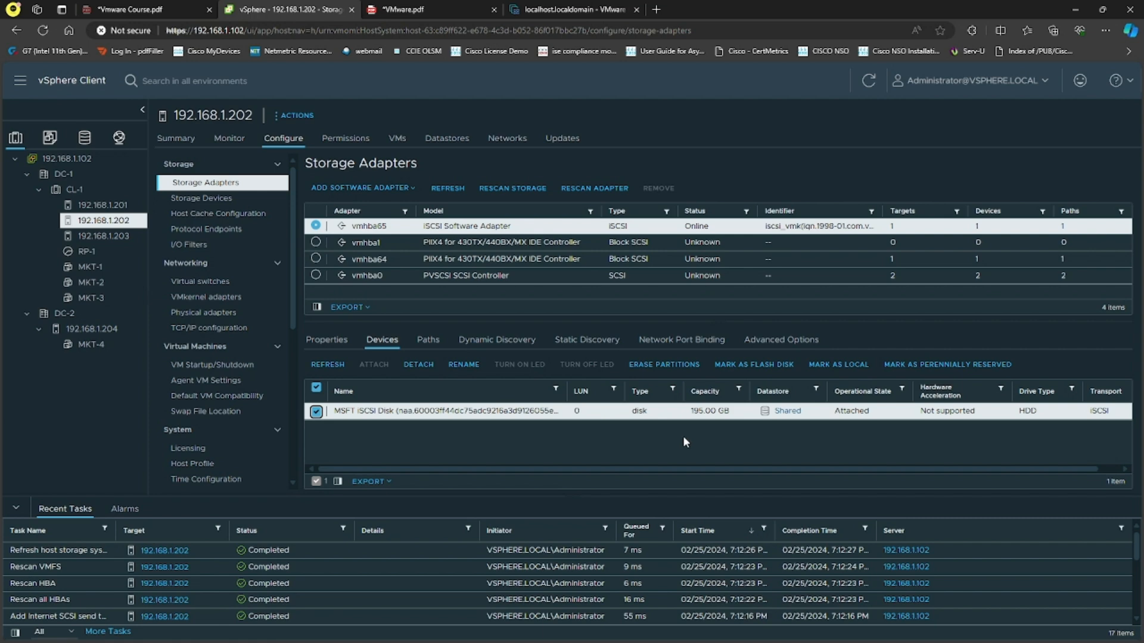
{"action": "left_click", "coordinate": [626, 10]}
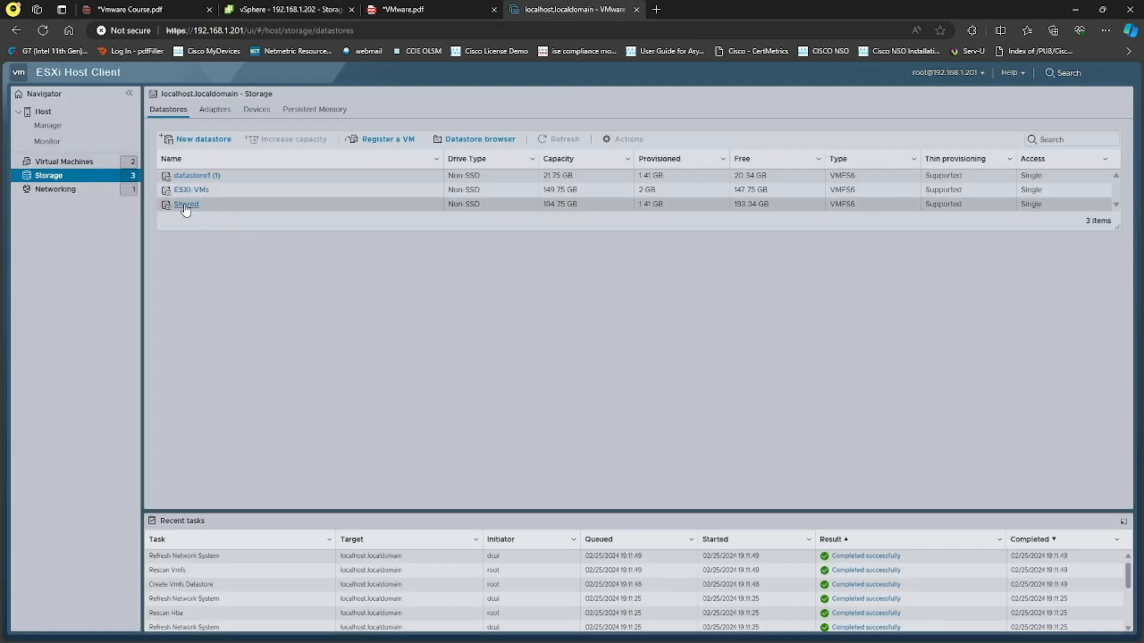
{"action": "left_click", "coordinate": [295, 10]}
{"action": "left_click", "coordinate": [85, 138]}
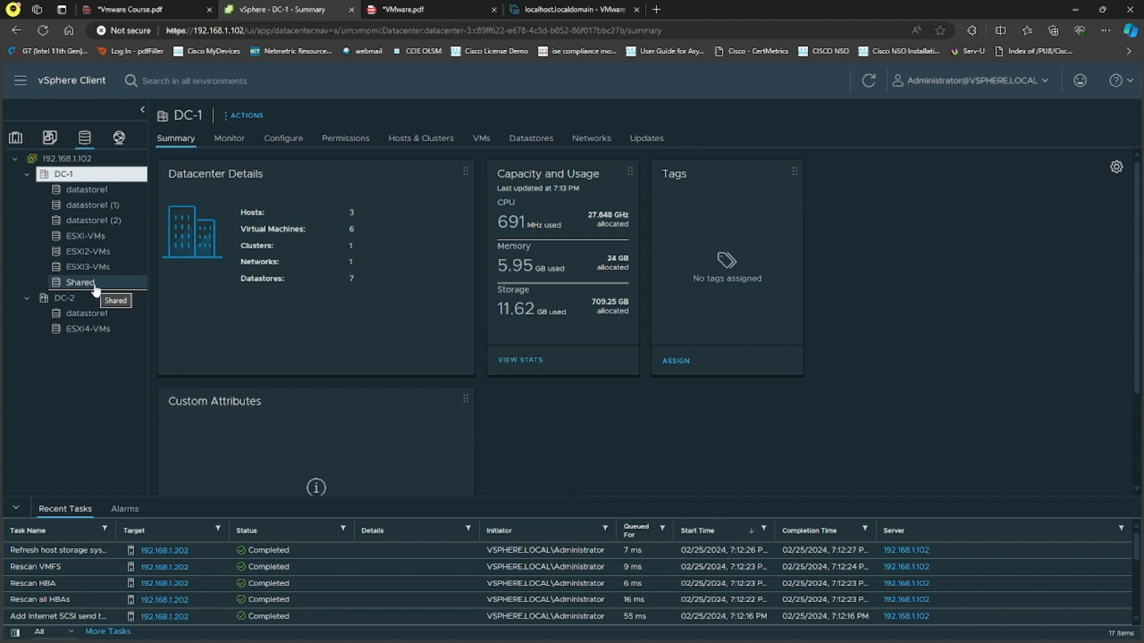
{"action": "left_click", "coordinate": [16, 142]}
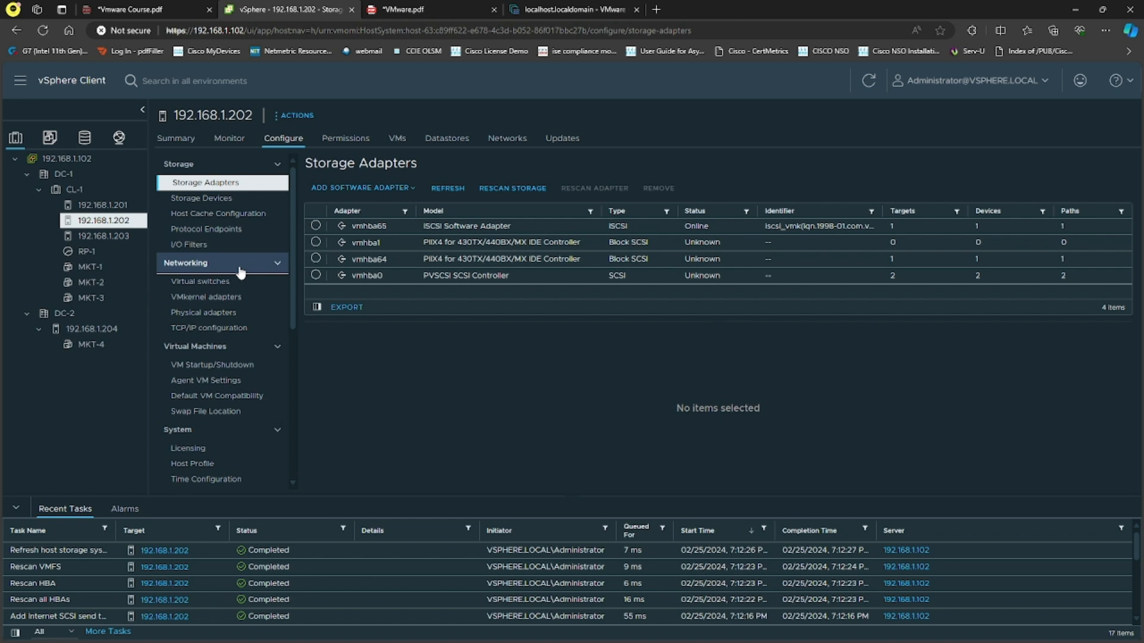
{"action": "left_click", "coordinate": [316, 225]}
{"action": "left_click", "coordinate": [382, 339]}
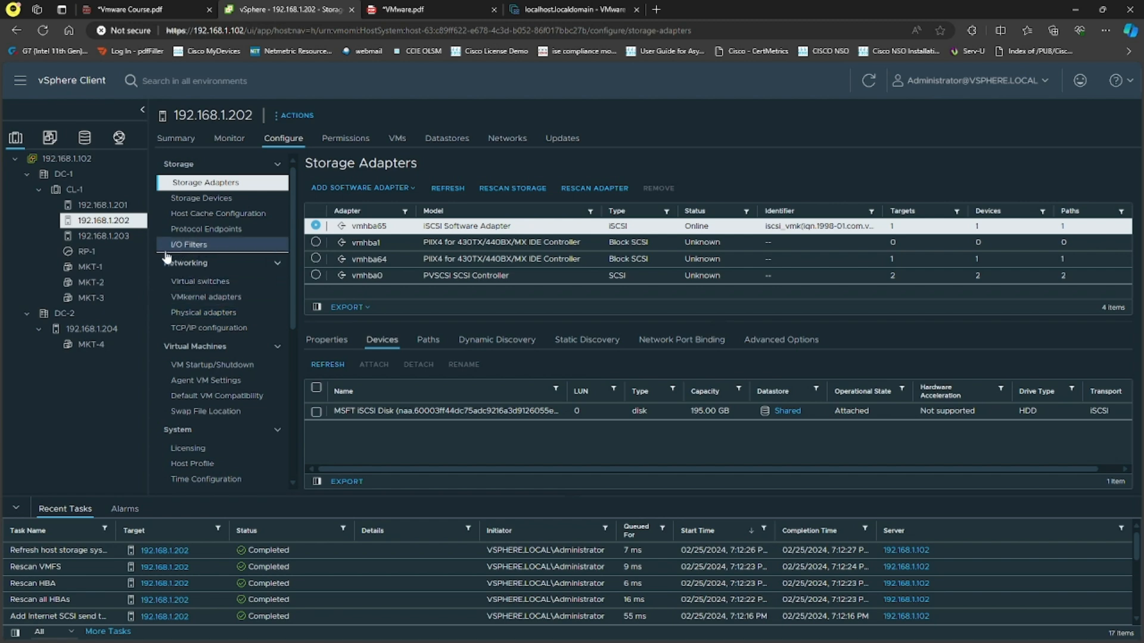
Add an iSCSI software adapter to host 192.168.1.203
{"action": "left_click", "coordinate": [104, 237]}
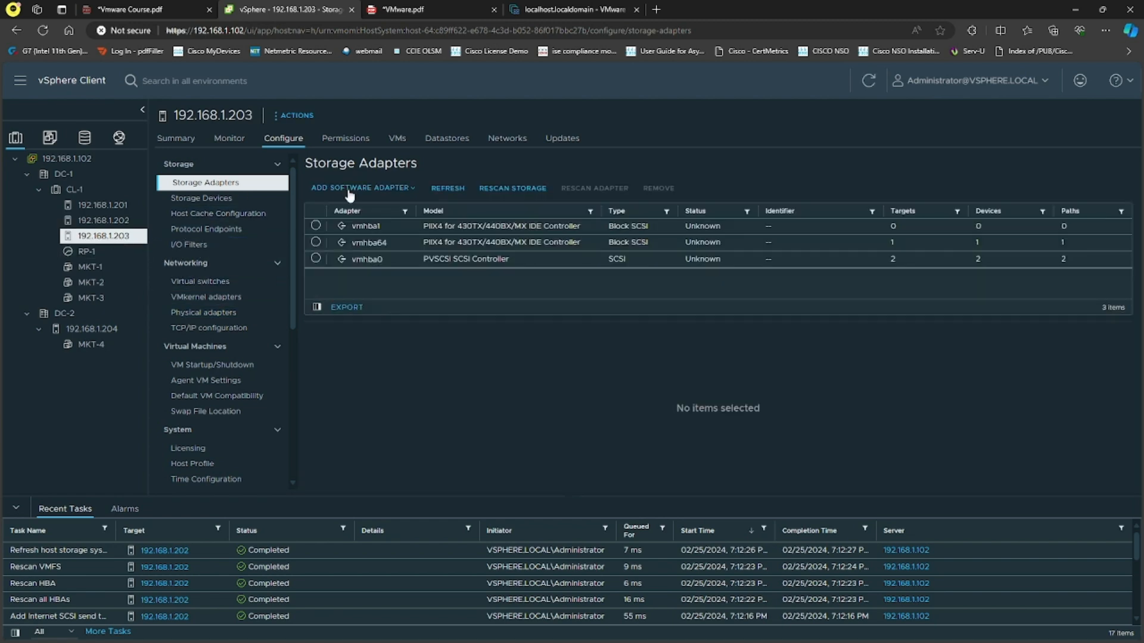
{"action": "left_click", "coordinate": [362, 188]}
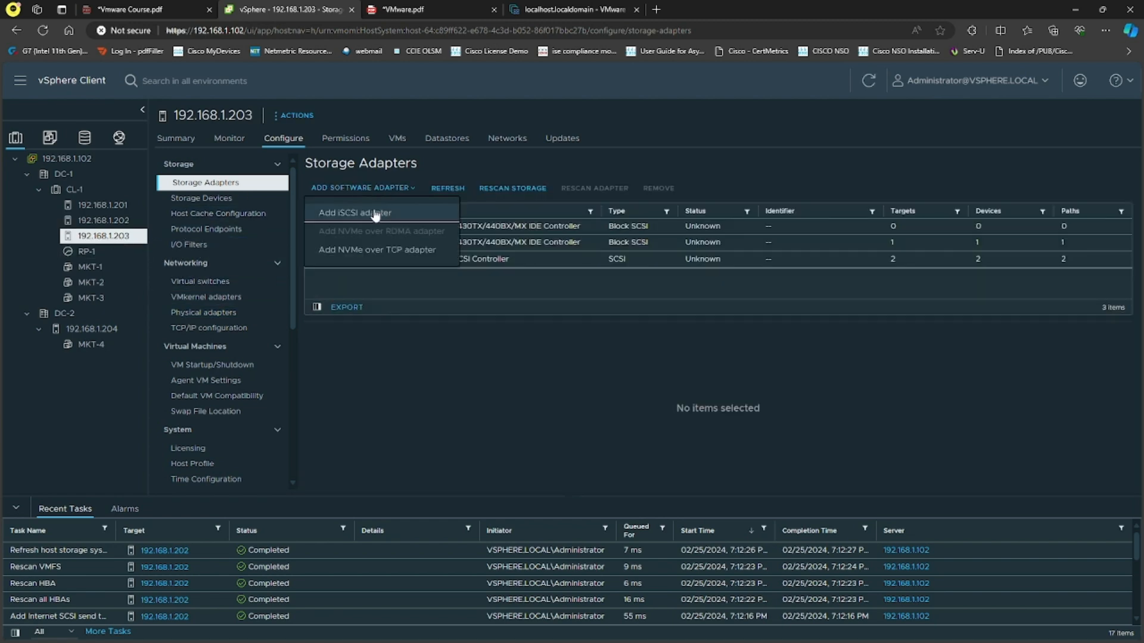
{"action": "left_click", "coordinate": [377, 214]}
{"action": "left_click", "coordinate": [705, 395]}
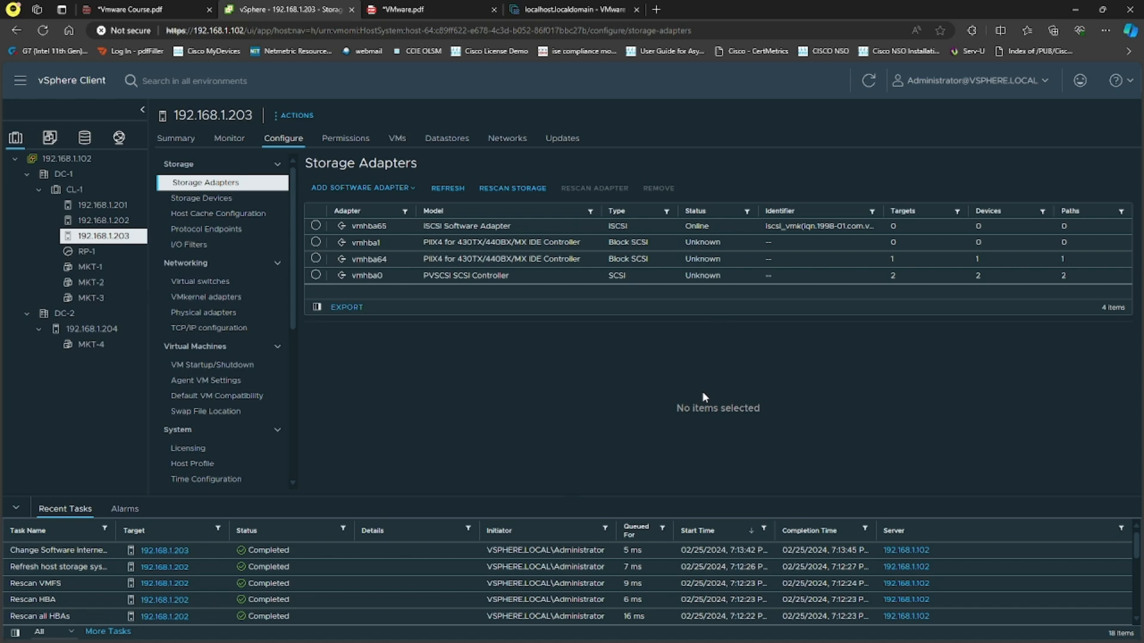
Add 192.168.1.100 with port 3260 as a dynamic discovery iSCSI server for vmhba65 on host 192.168.1.203, without inheriting authentication settings from the parent
{"action": "left_click", "coordinate": [316, 226]}
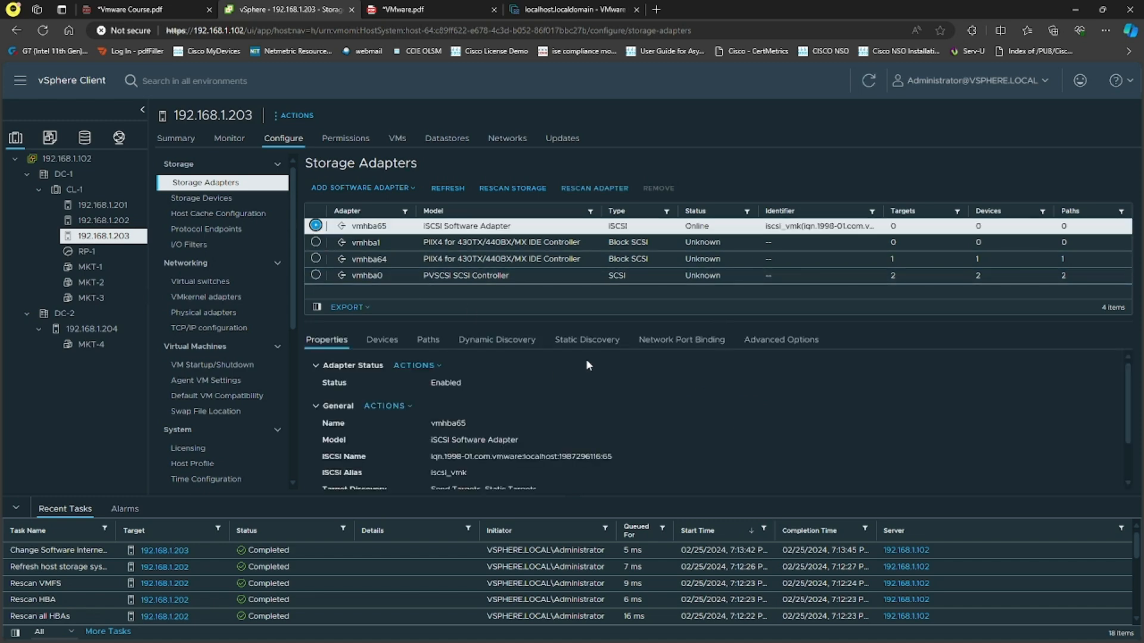
{"action": "left_click", "coordinate": [498, 341]}
{"action": "left_click", "coordinate": [324, 364]}
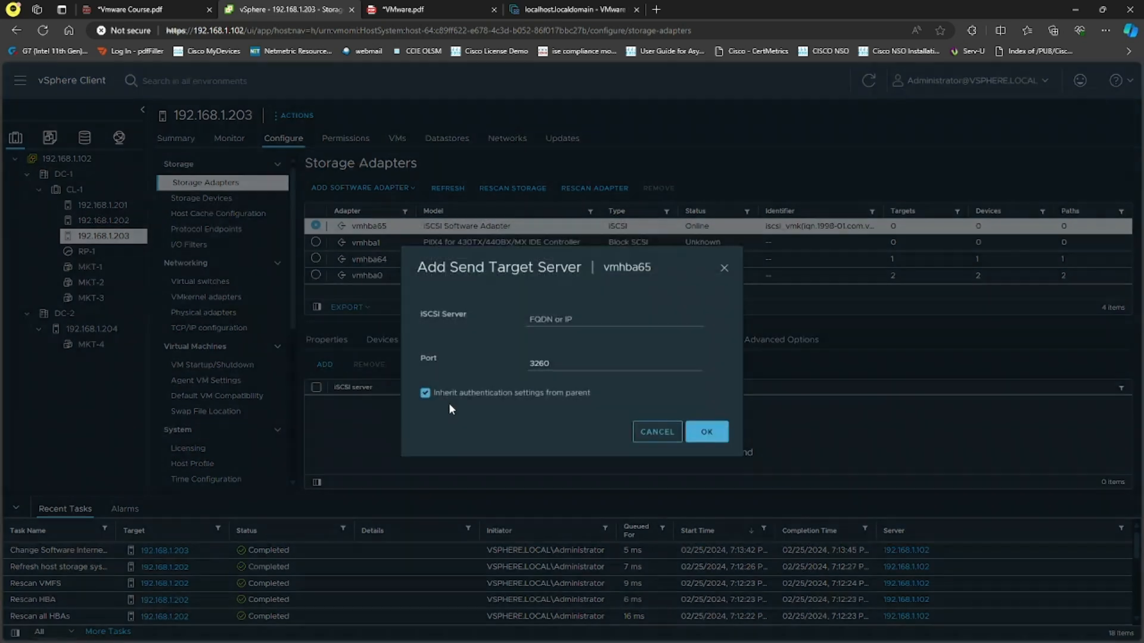
{"action": "left_click", "coordinate": [592, 317]}
{"action": "type", "text": "192.168.1.100"}
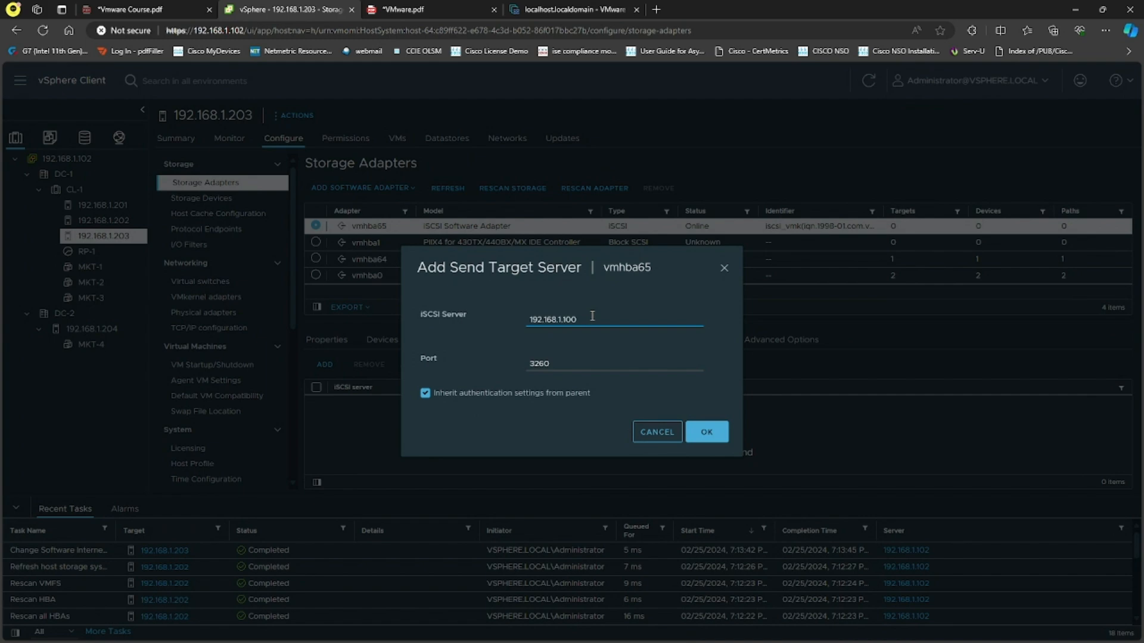
{"action": "left_click", "coordinate": [425, 394]}
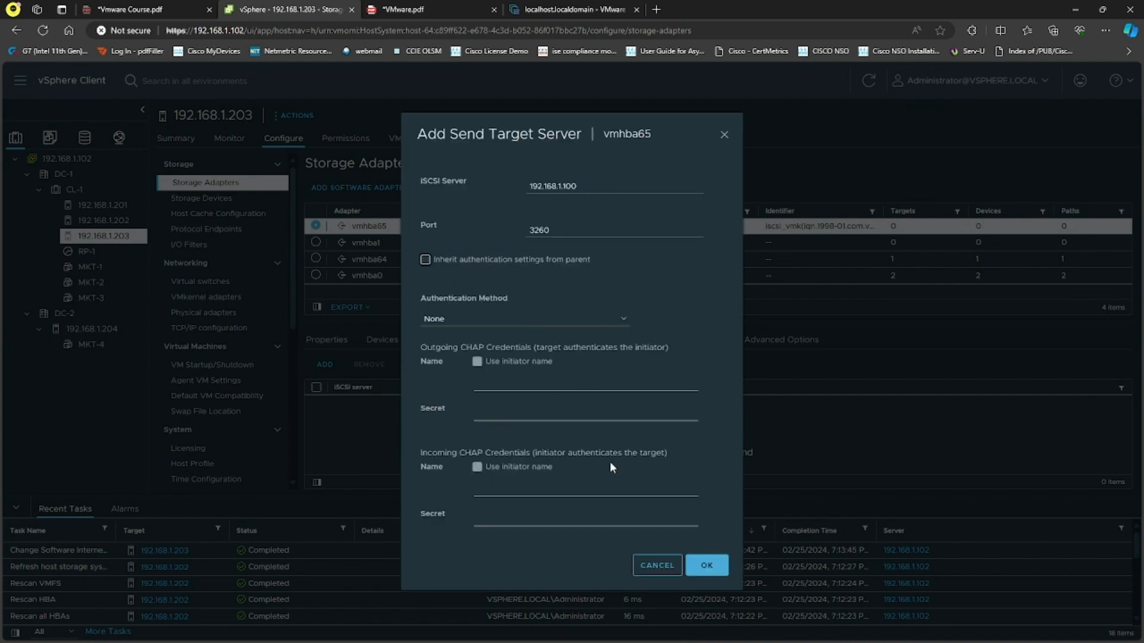
{"action": "left_click", "coordinate": [706, 565]}
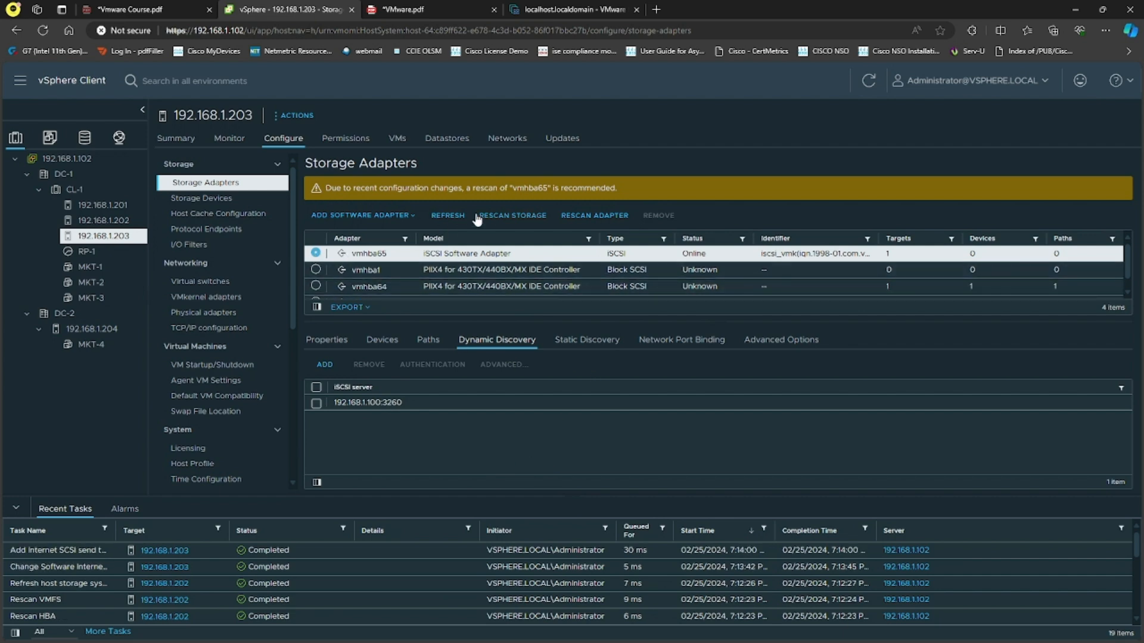
Rescan host 192.168.1.203 for new storage devices and VMFS volumes, and check the static discovery target and devices of vmhba65
{"action": "left_click", "coordinate": [530, 218]}
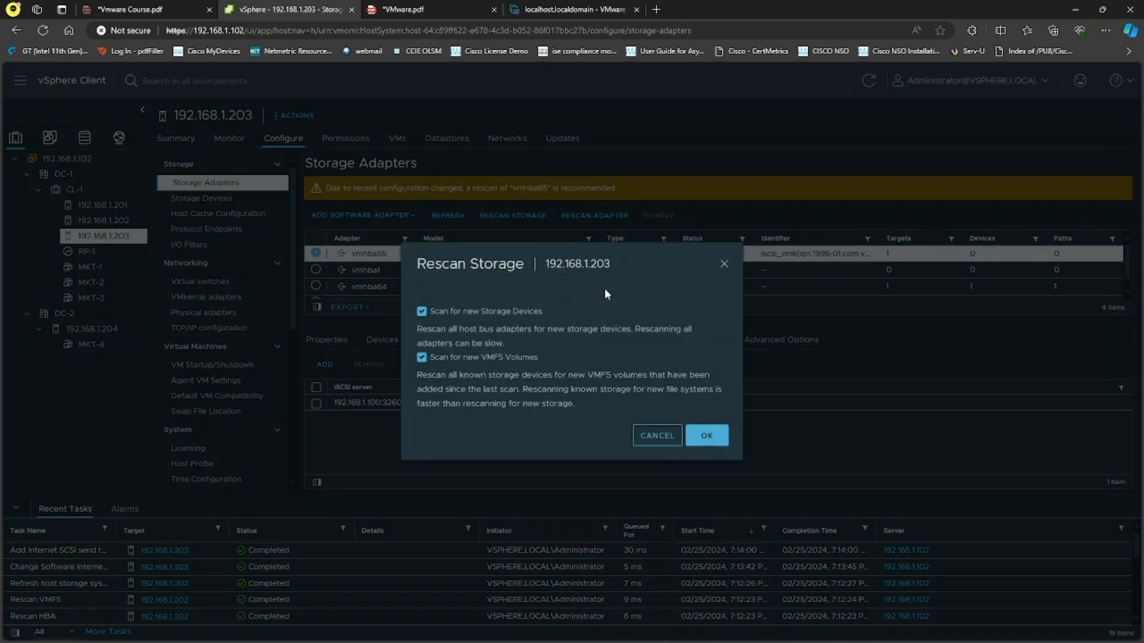
{"action": "left_click", "coordinate": [702, 435]}
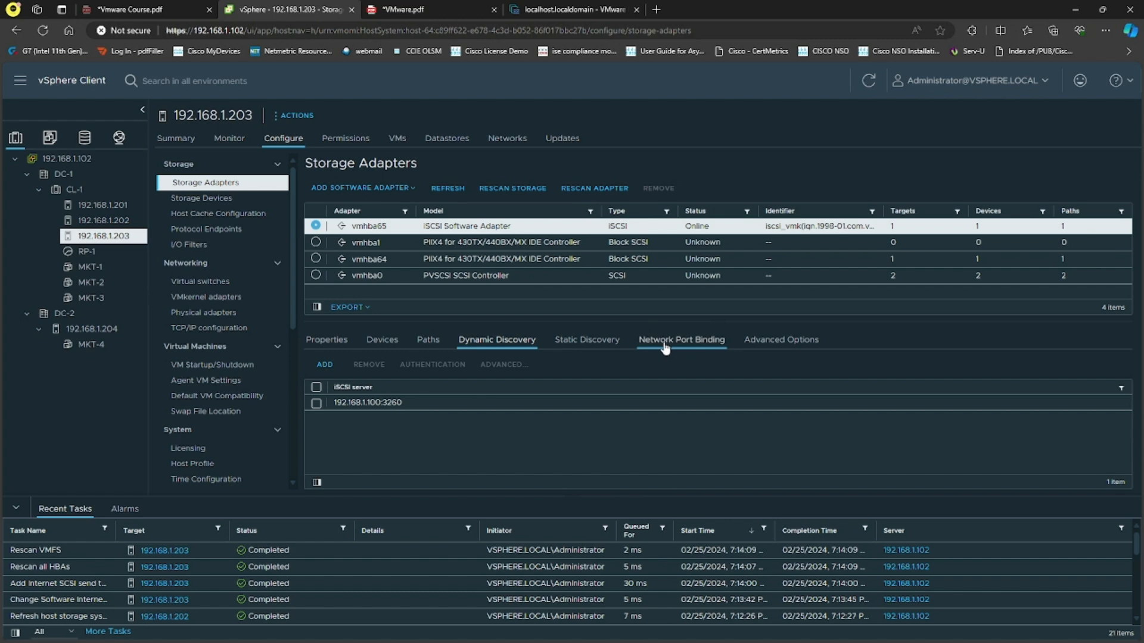
{"action": "left_click", "coordinate": [602, 345]}
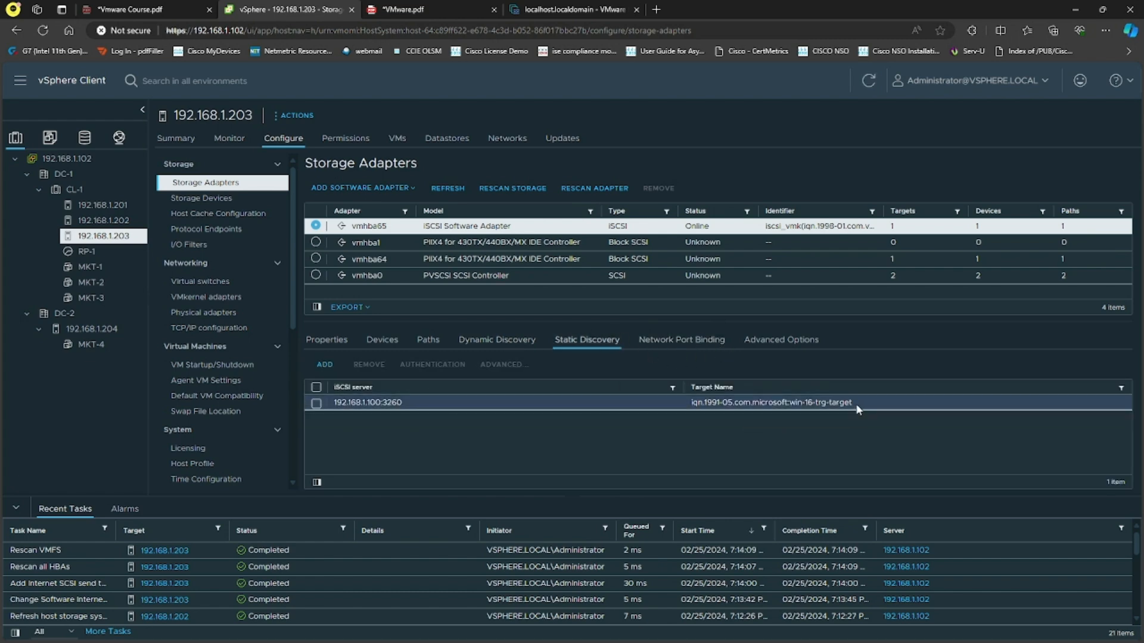
{"action": "left_click", "coordinate": [381, 341]}
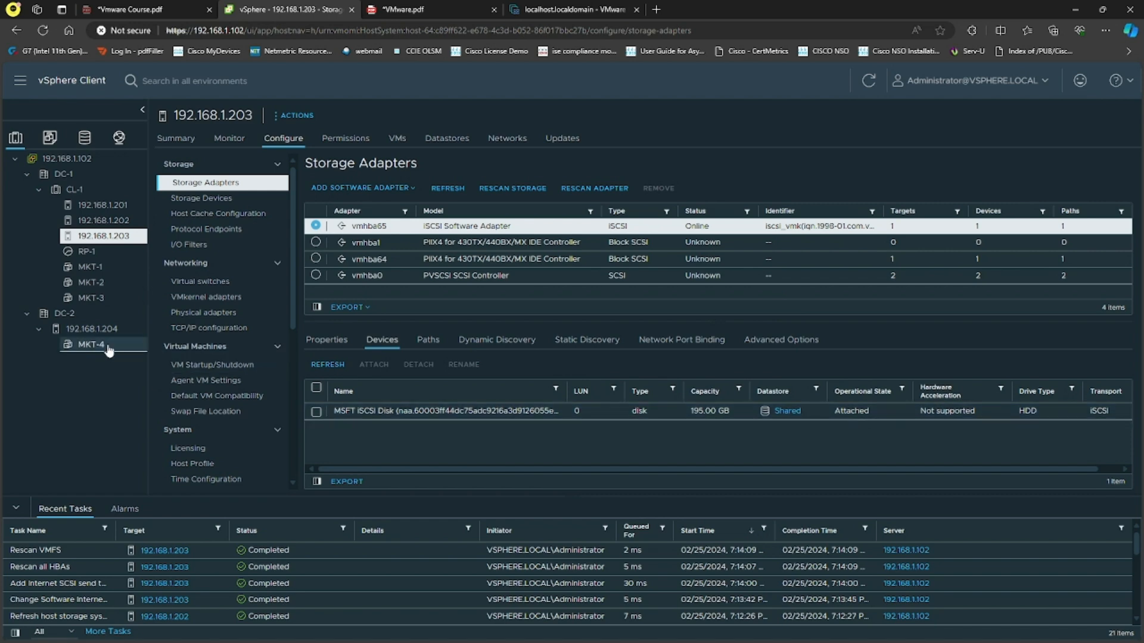
Examine the devices and dynamic discovery servers of iSCSI adapter vmhba65 on host 192.168.1.204
{"action": "left_click", "coordinate": [105, 331]}
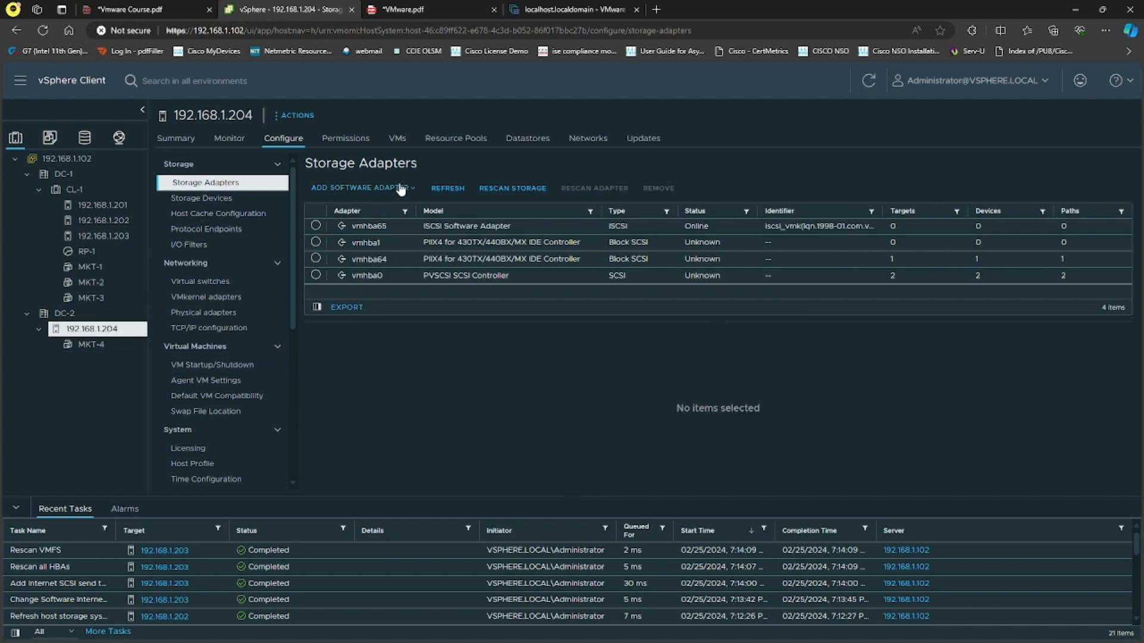
{"action": "left_click", "coordinate": [400, 188]}
{"action": "left_click", "coordinate": [445, 359]}
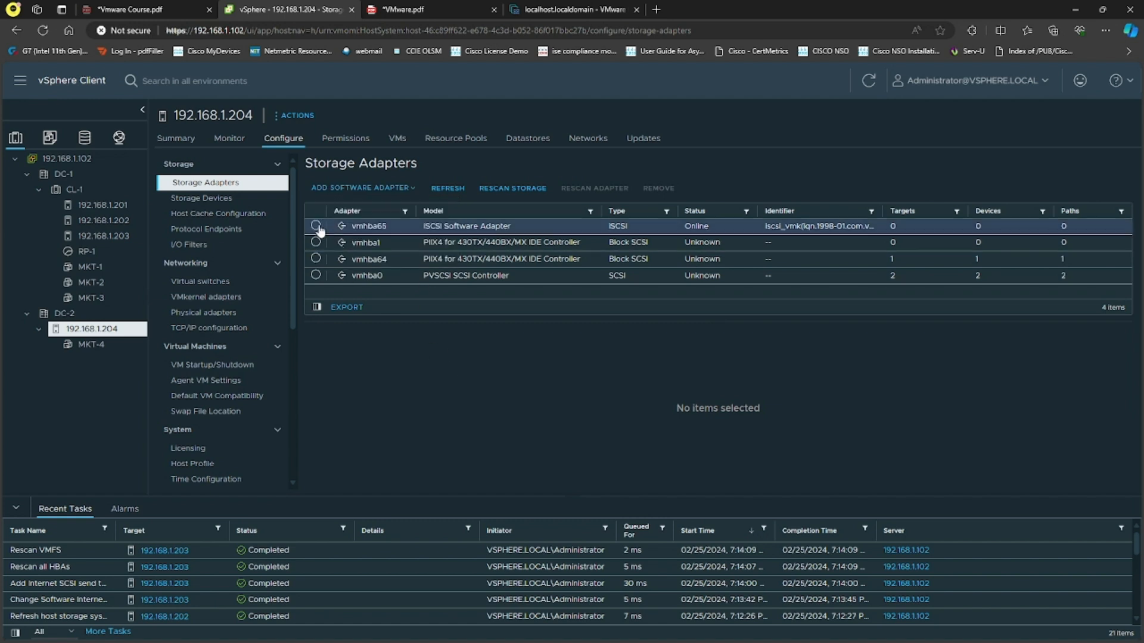
{"action": "left_click", "coordinate": [315, 225]}
{"action": "left_click", "coordinate": [381, 340]}
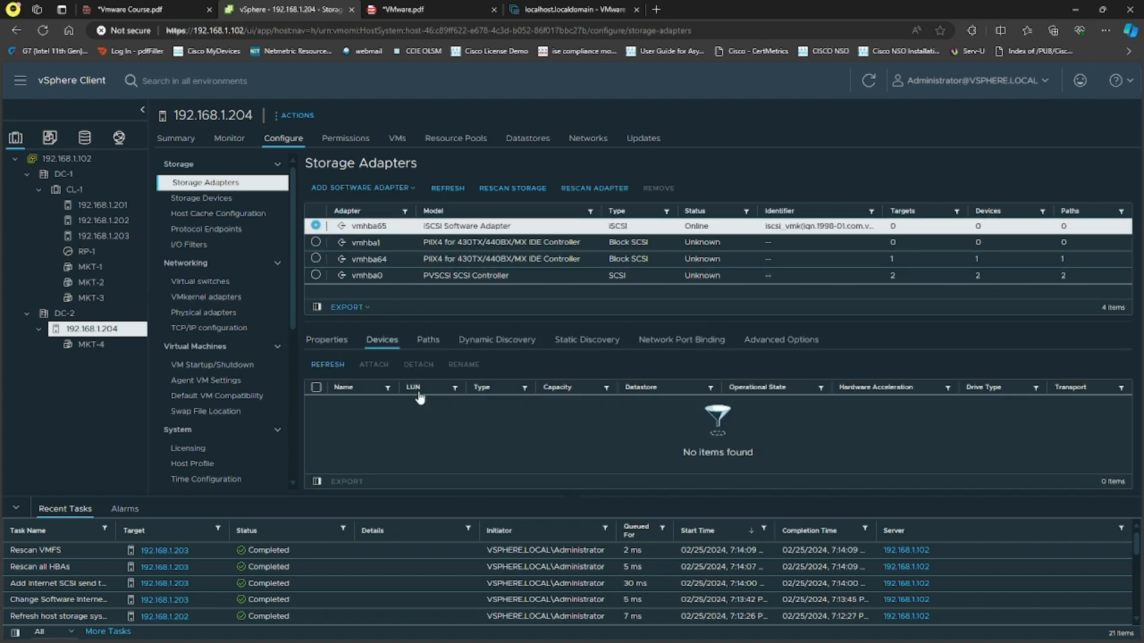
{"action": "left_click", "coordinate": [496, 340]}
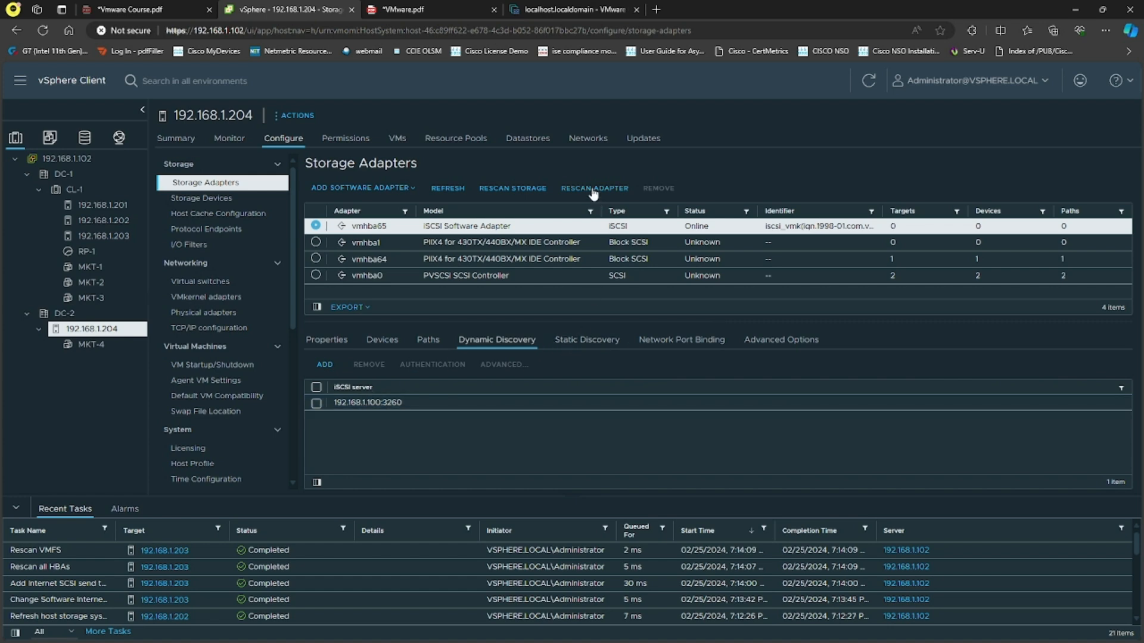
Rescan the storage of host 192.168.1.204, and check the static discovery target, network port binding and devices of vmhba65
{"action": "left_click", "coordinate": [516, 189]}
{"action": "left_click", "coordinate": [705, 433]}
{"action": "left_click", "coordinate": [592, 344]}
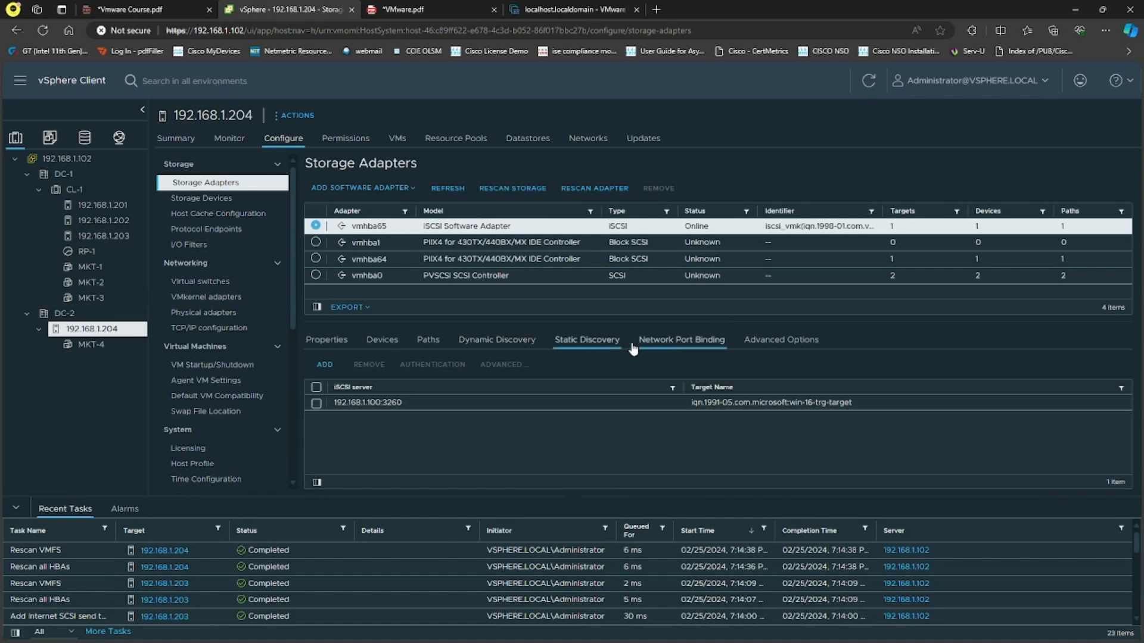
{"action": "left_click", "coordinate": [669, 347]}
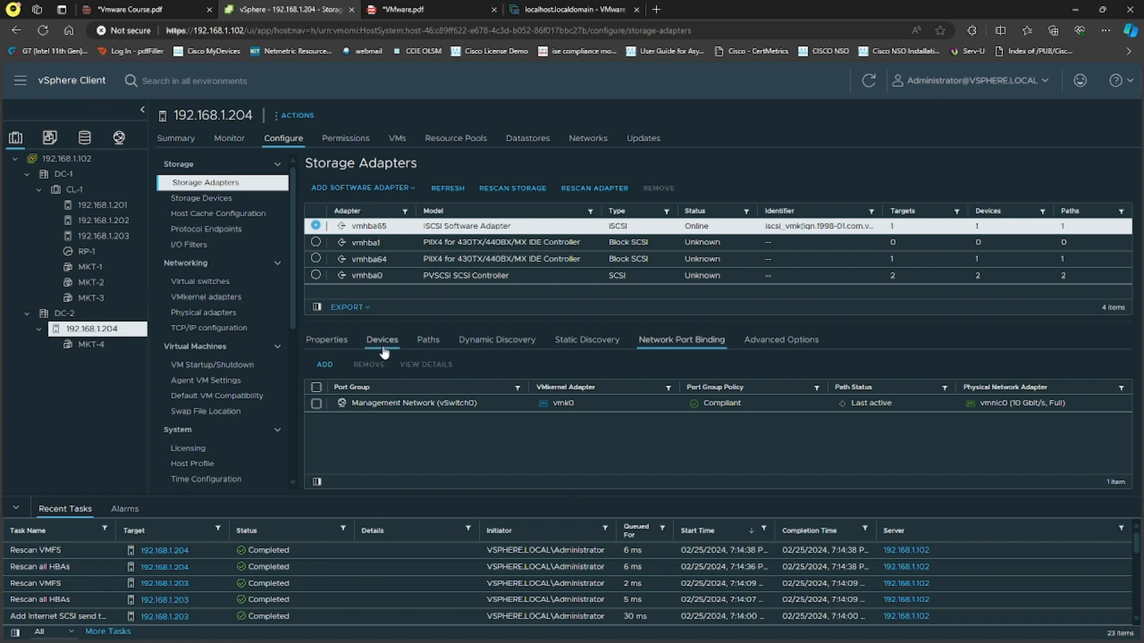
{"action": "left_click", "coordinate": [382, 341]}
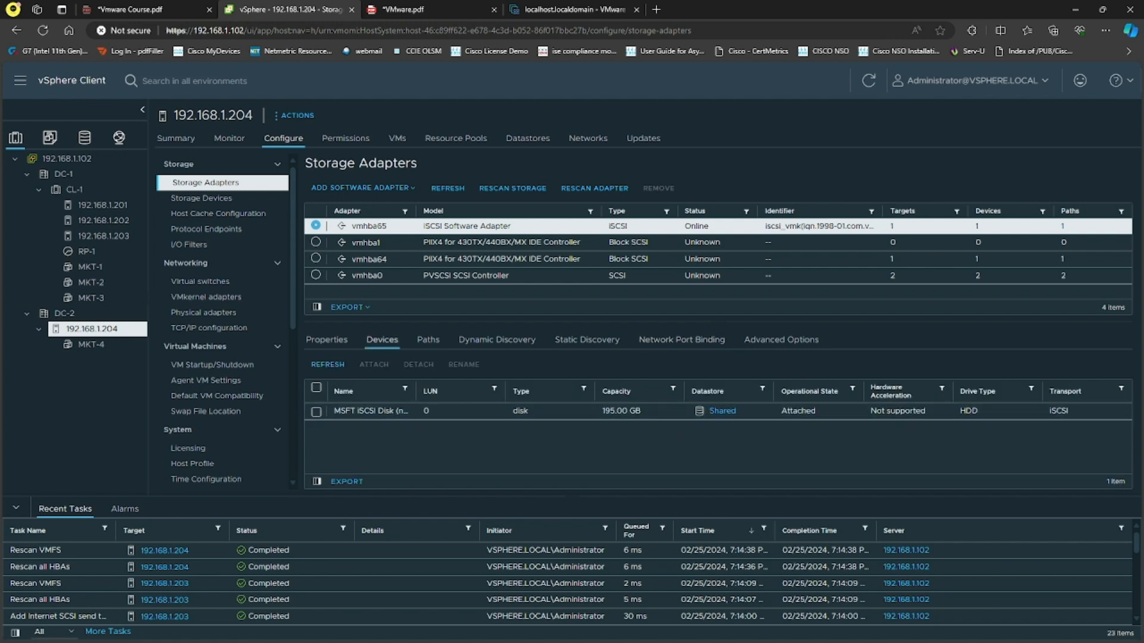
Switch to Microsoft Whiteboard to review the DRS requirements, and return to the vSphere Client
{"action": "key", "text": "alt+Tab"}
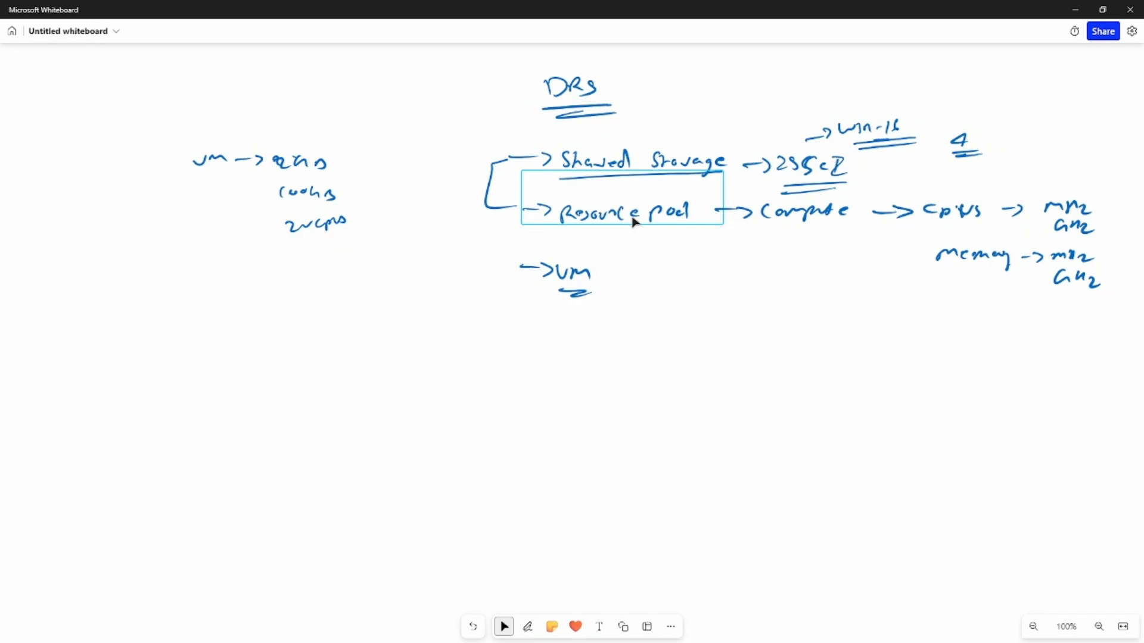
{"action": "left_click", "coordinate": [1076, 10]}
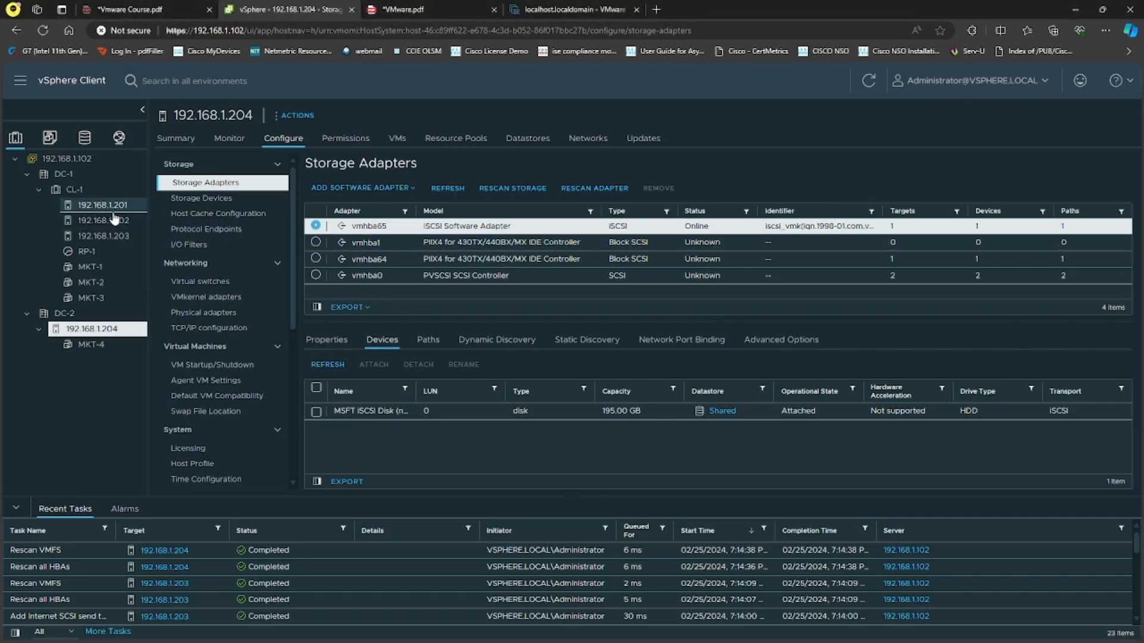
Start deploying a virtual machine from template MKTT, naming it MKT-DSR and locating it in DC-1
{"action": "left_click", "coordinate": [74, 189]}
{"action": "left_click", "coordinate": [49, 137]}
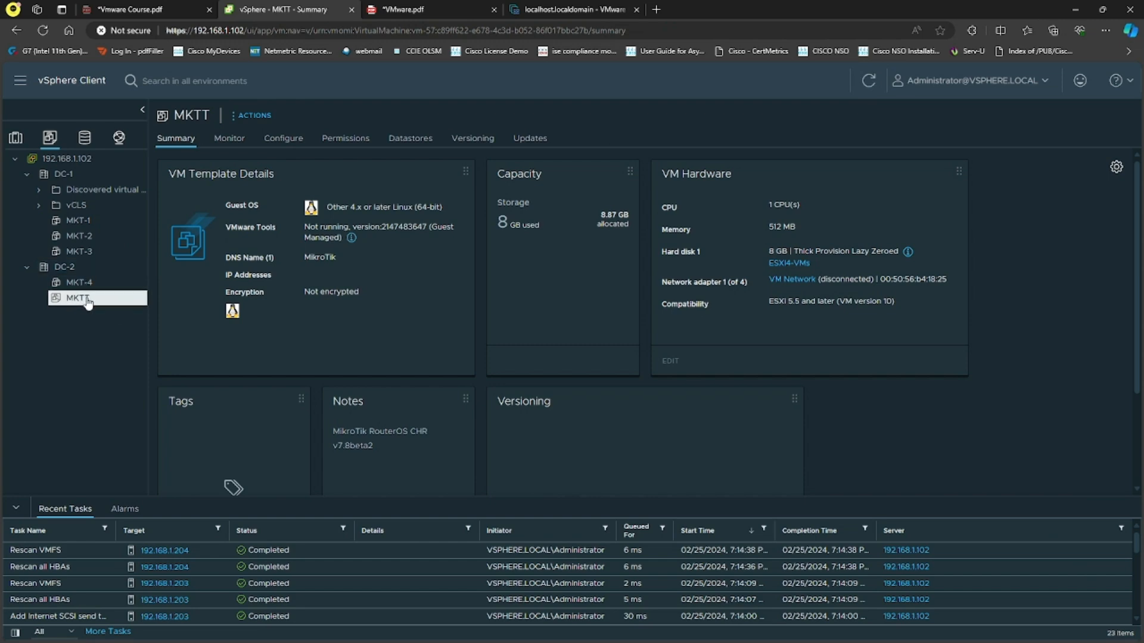
{"action": "right_click", "coordinate": [85, 299]}
{"action": "left_click", "coordinate": [169, 329]}
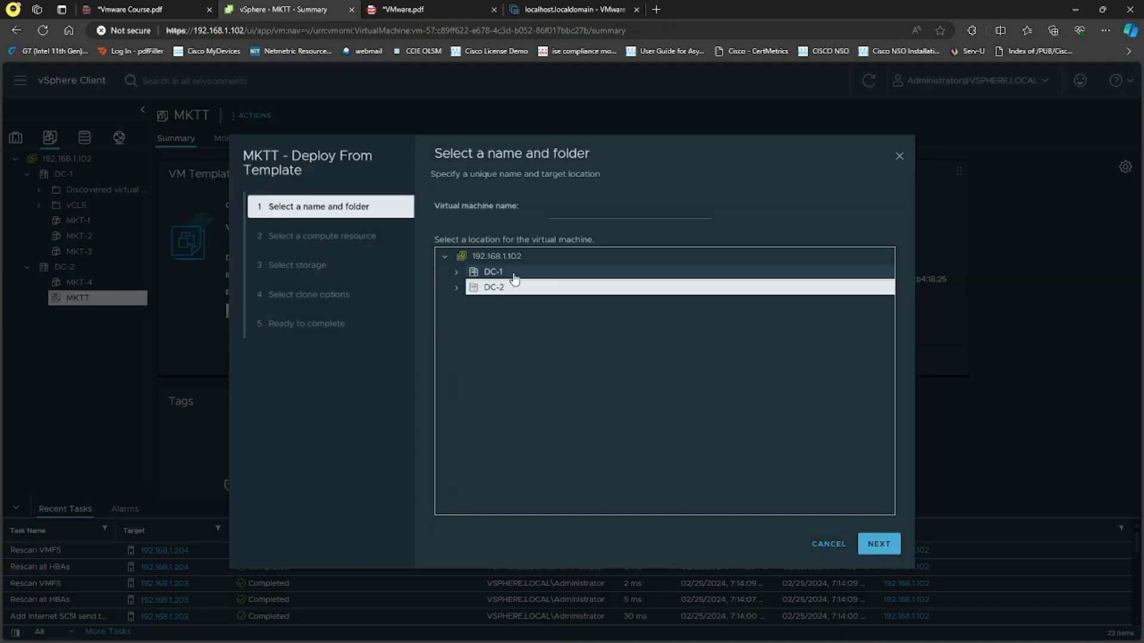
{"action": "left_click", "coordinate": [581, 210]}
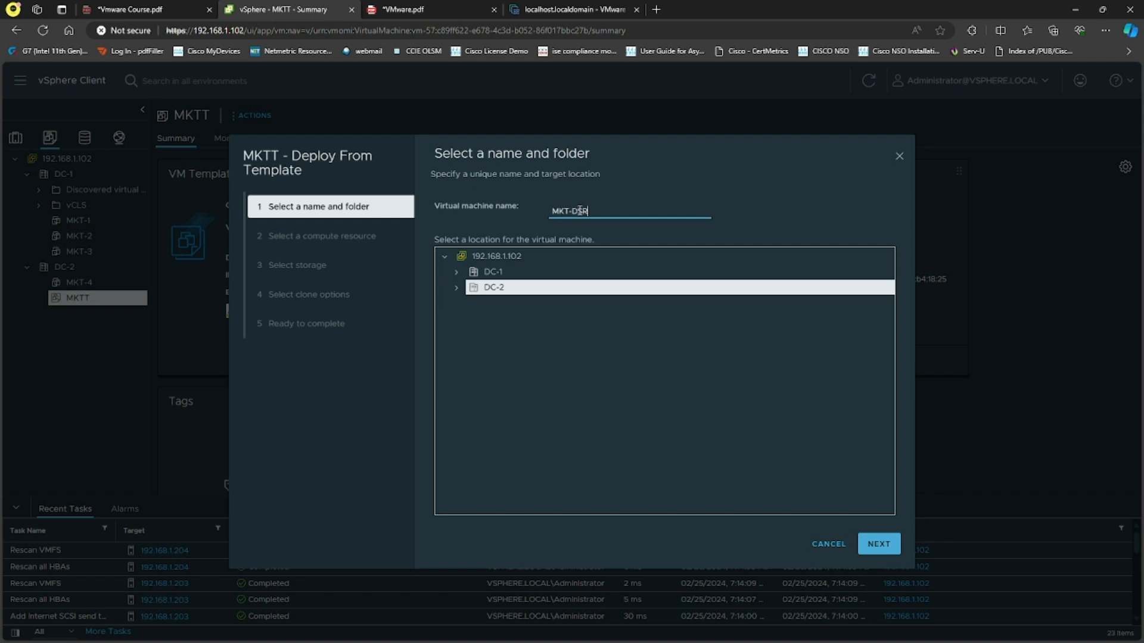
{"action": "left_click", "coordinate": [494, 273]}
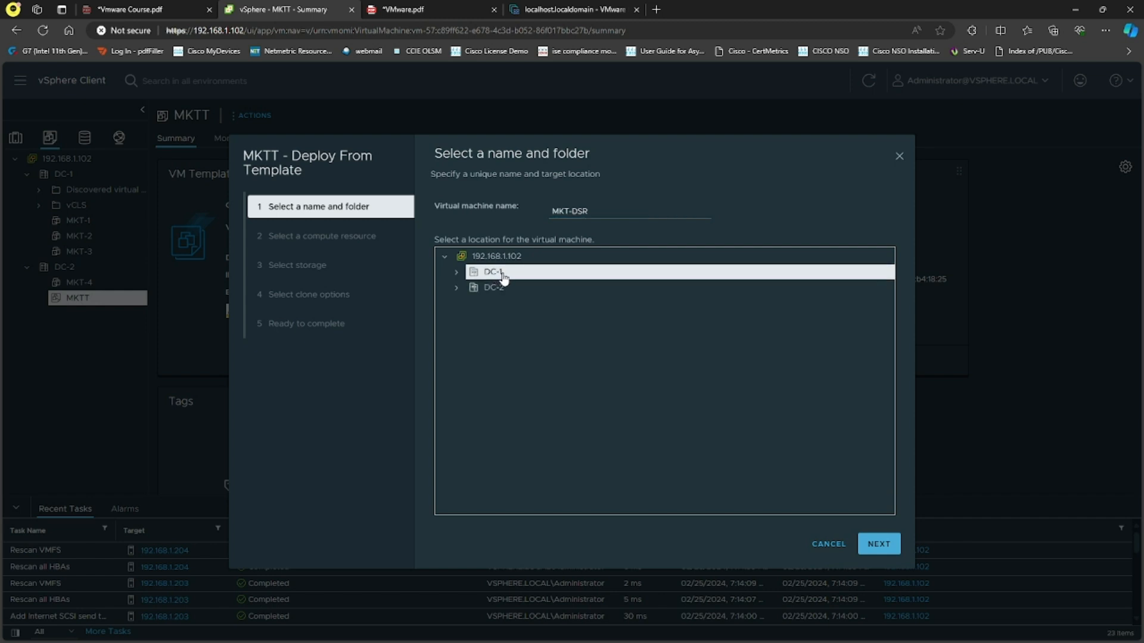
{"action": "left_click", "coordinate": [876, 543]}
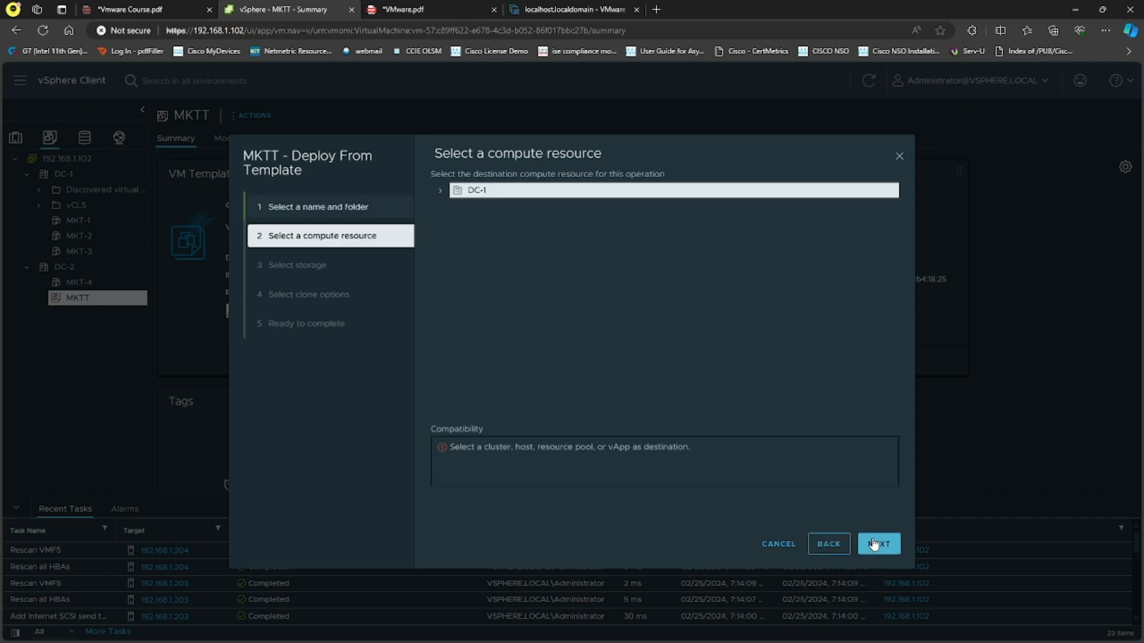
Choose cluster CL-1 in DC-1 as the compute resource for MKT-DSR and check its compatibility
{"action": "left_click", "coordinate": [441, 191]}
{"action": "left_click", "coordinate": [475, 206]}
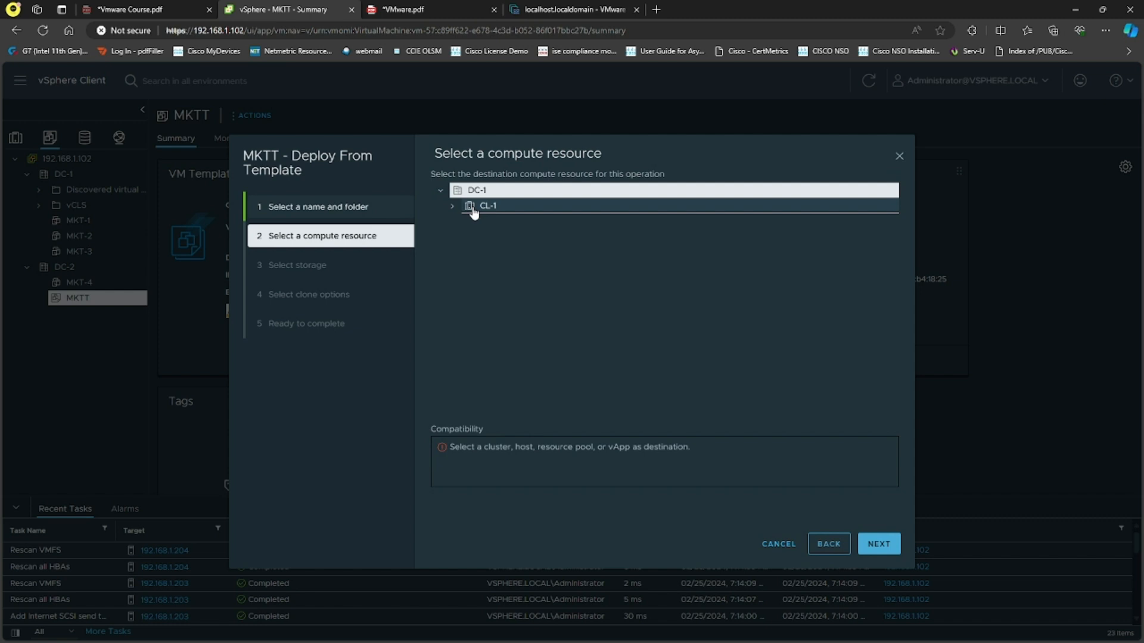
{"action": "double_click", "coordinate": [529, 449]}
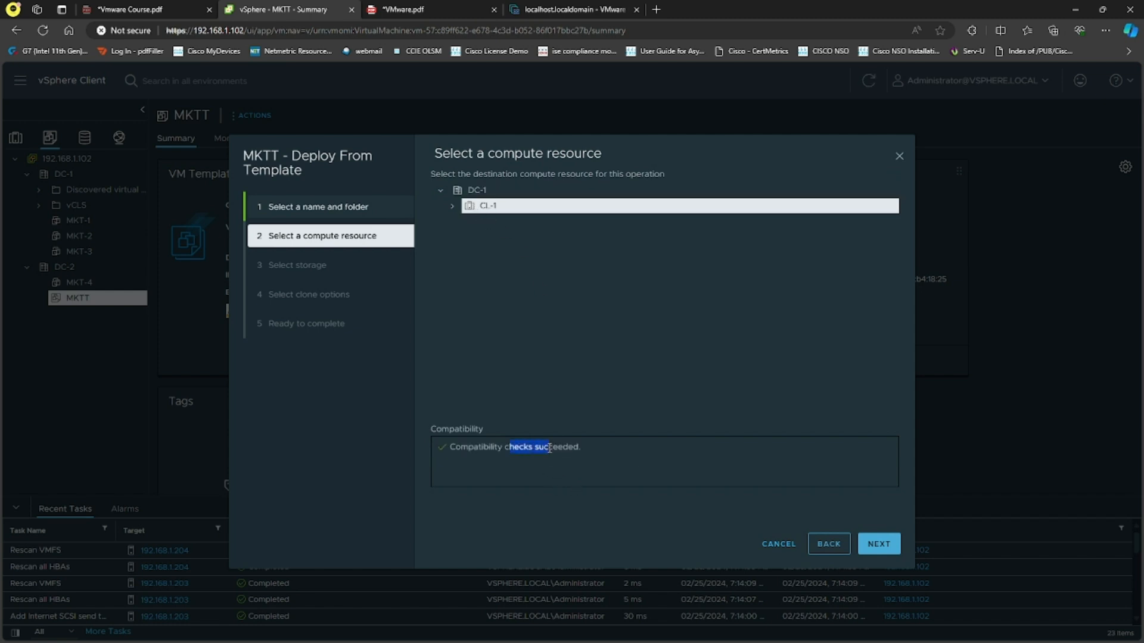
{"action": "left_click", "coordinate": [878, 543]}
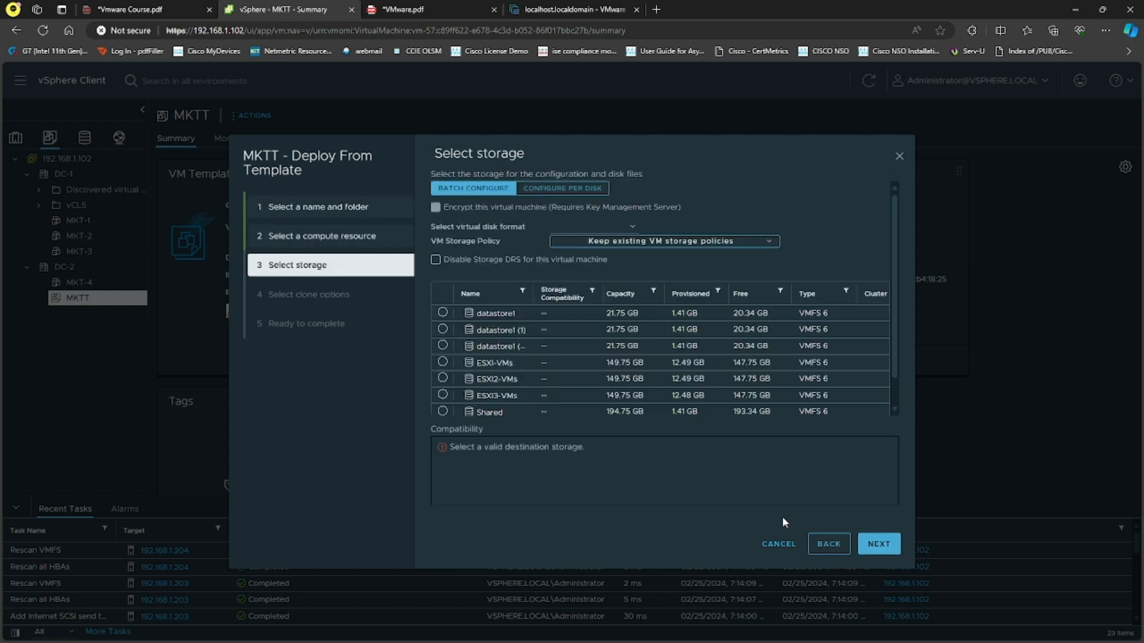
Place MKT-DSR on datastore Shared in Thin Provision format, and finish the deployment with power-on after creation enabled
{"action": "scroll", "coordinate": [580, 357], "scroll_direction": "down", "scroll_amount": 1}
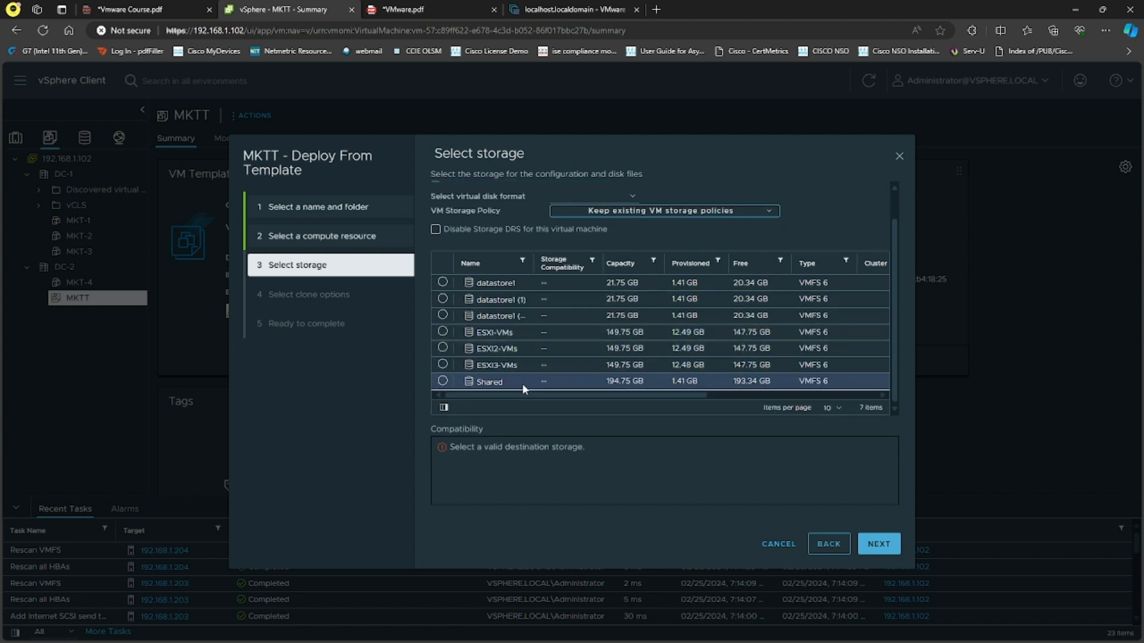
{"action": "left_click", "coordinate": [443, 381]}
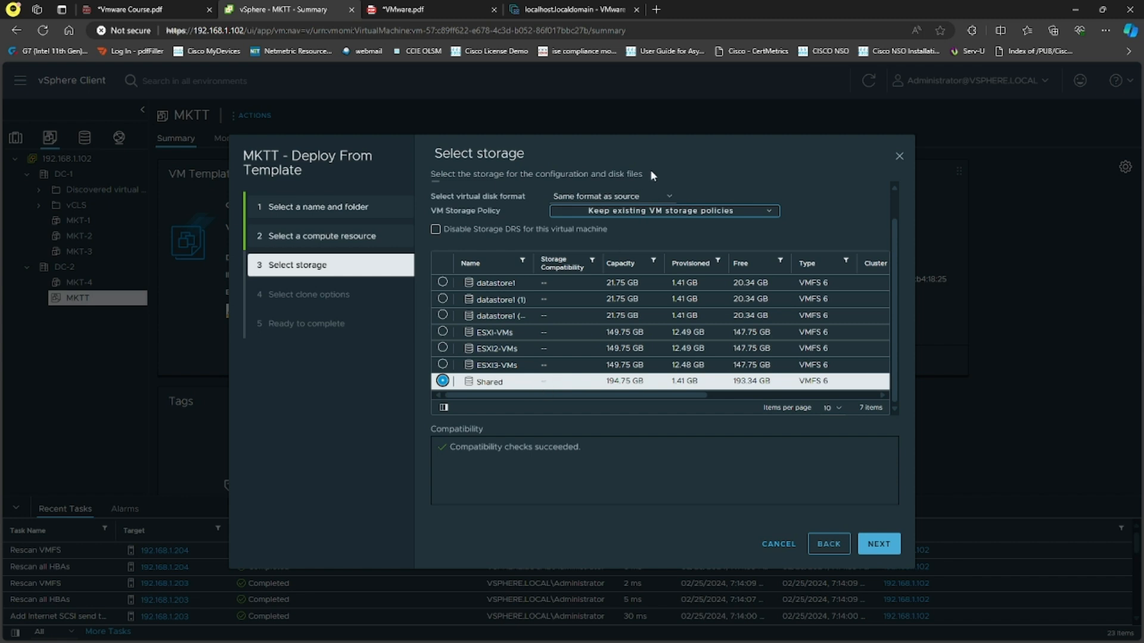
{"action": "left_click", "coordinate": [650, 197]}
{"action": "left_click", "coordinate": [607, 244]}
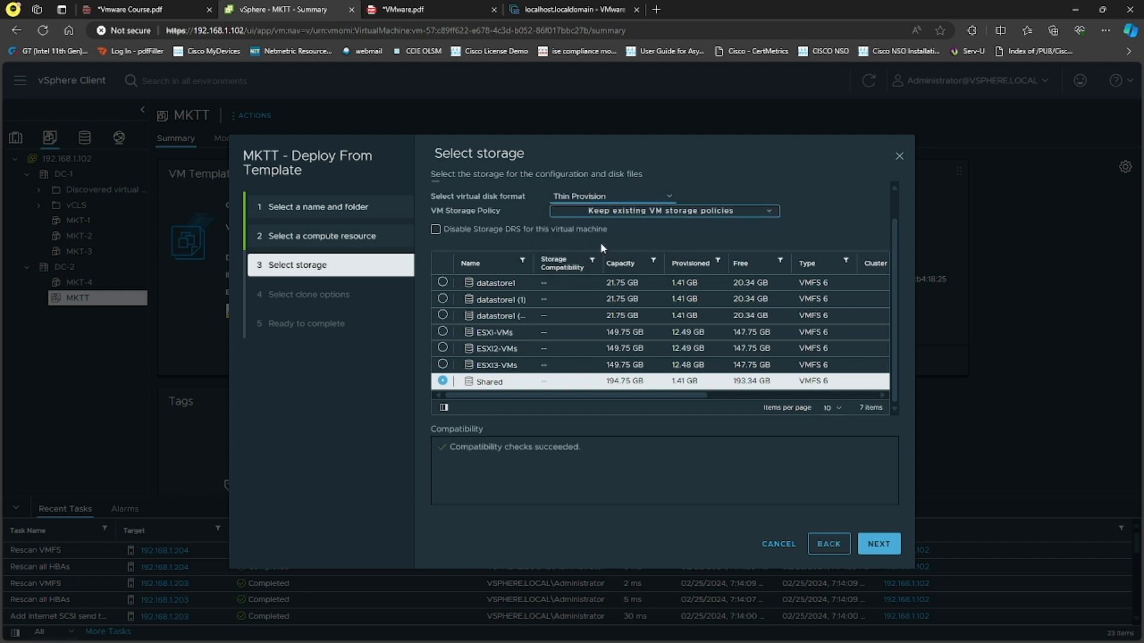
{"action": "left_click", "coordinate": [878, 543]}
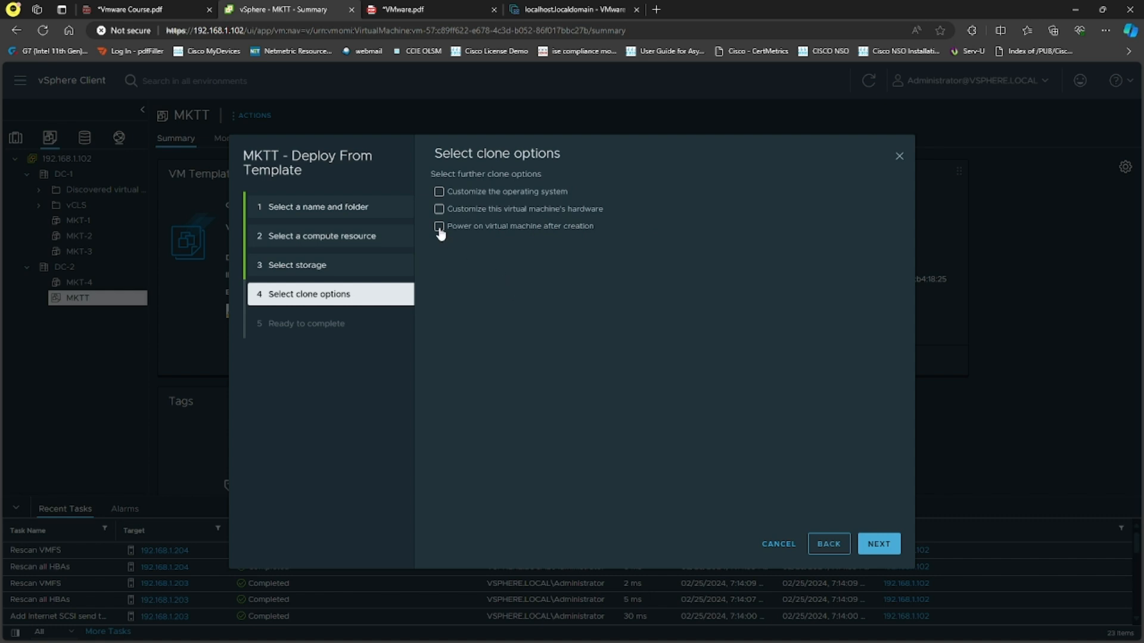
{"action": "left_click", "coordinate": [883, 547]}
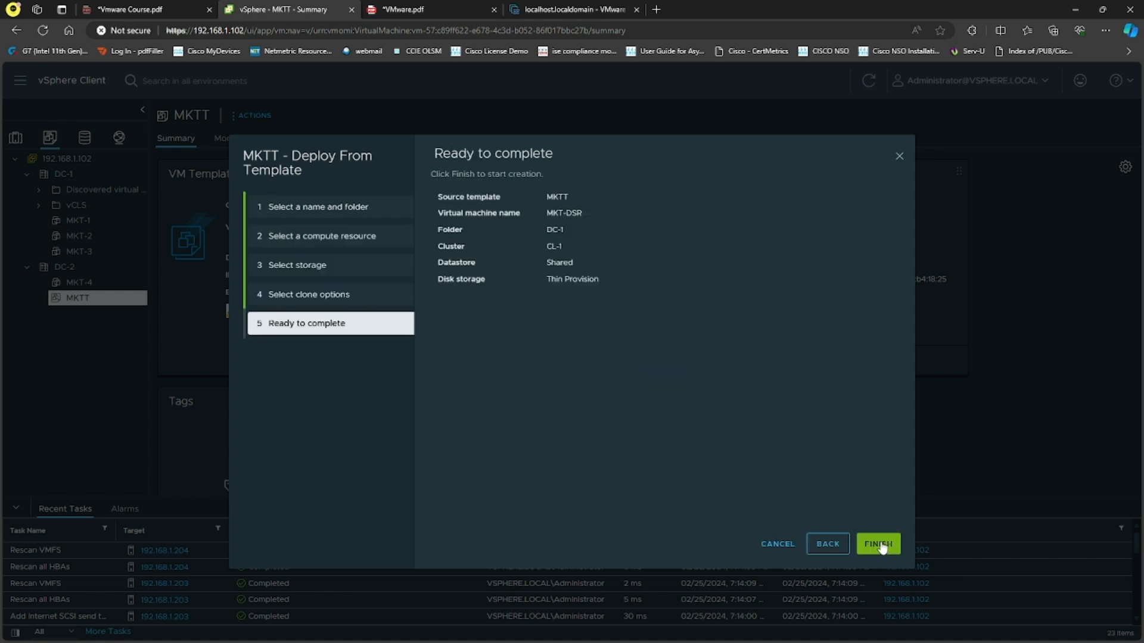
{"action": "left_click", "coordinate": [881, 543]}
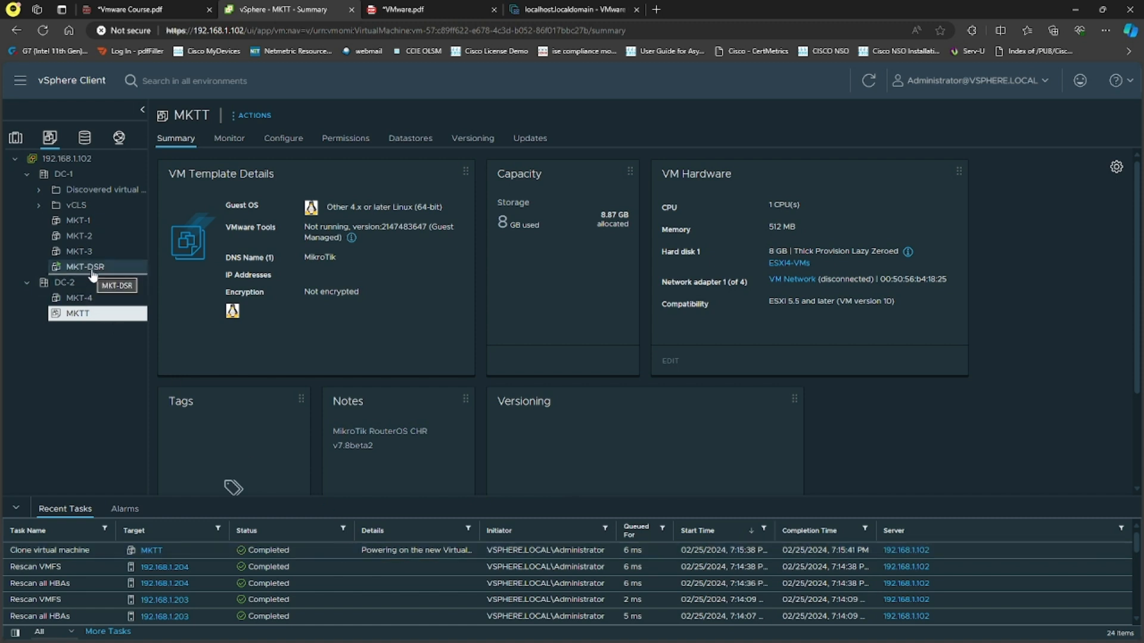
Select MKT-DSR under cluster CL-1 in the hosts and clusters inventory, and open its web console
{"action": "left_click", "coordinate": [16, 143]}
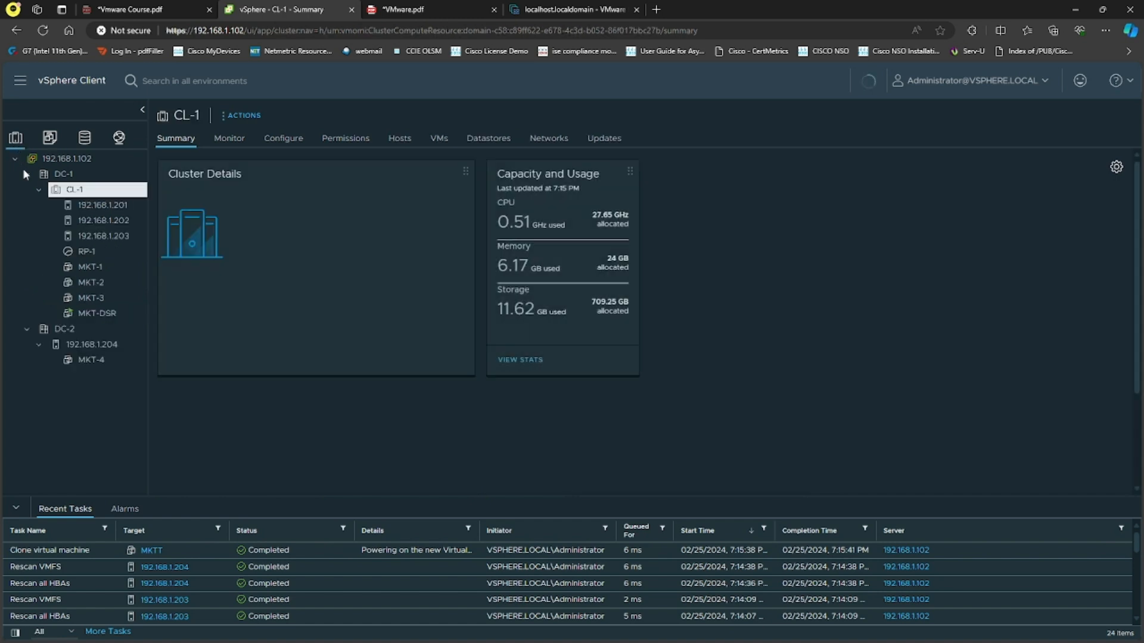
{"action": "left_click", "coordinate": [101, 315]}
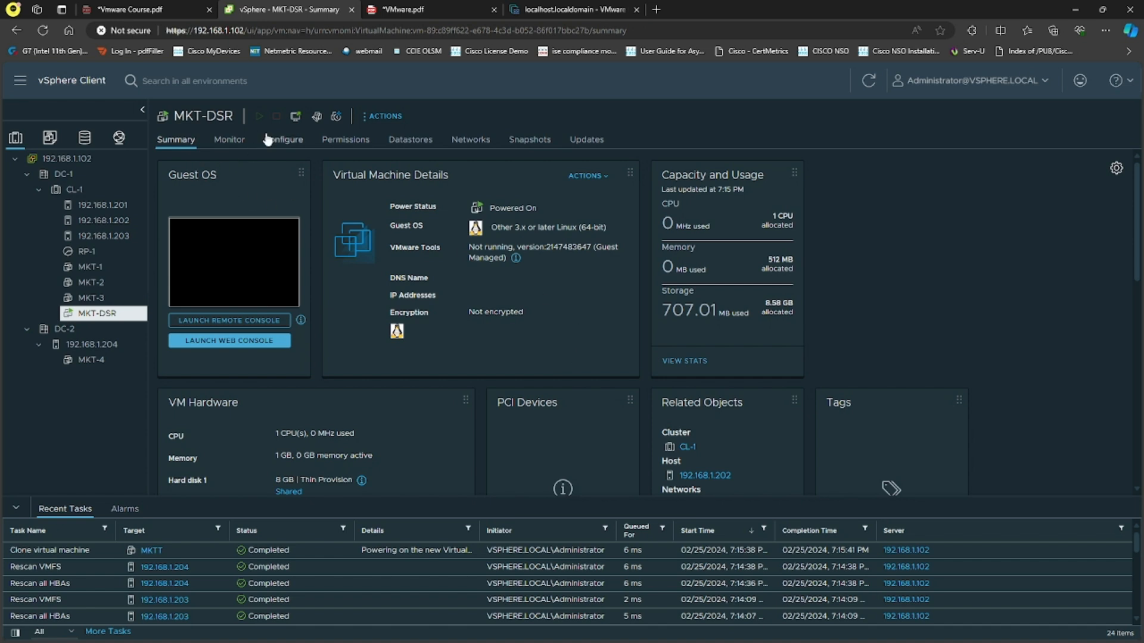
{"action": "left_click", "coordinate": [266, 265]}
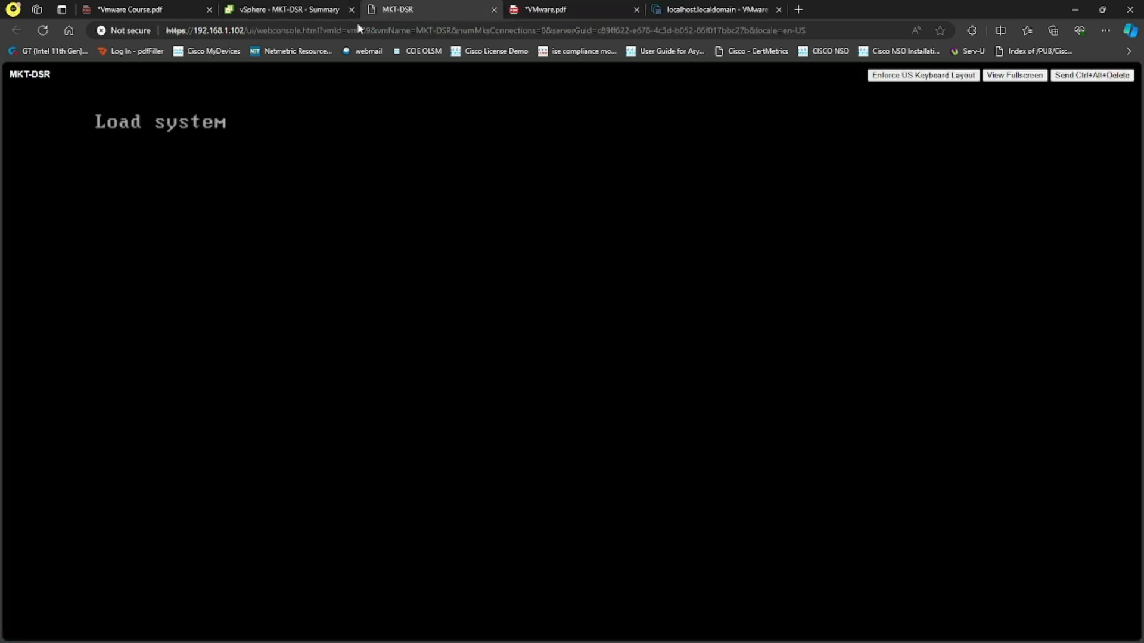
Check the hardware, host and storage in the MKT-DSR summary, and return to its web console
{"action": "left_click", "coordinate": [262, 8]}
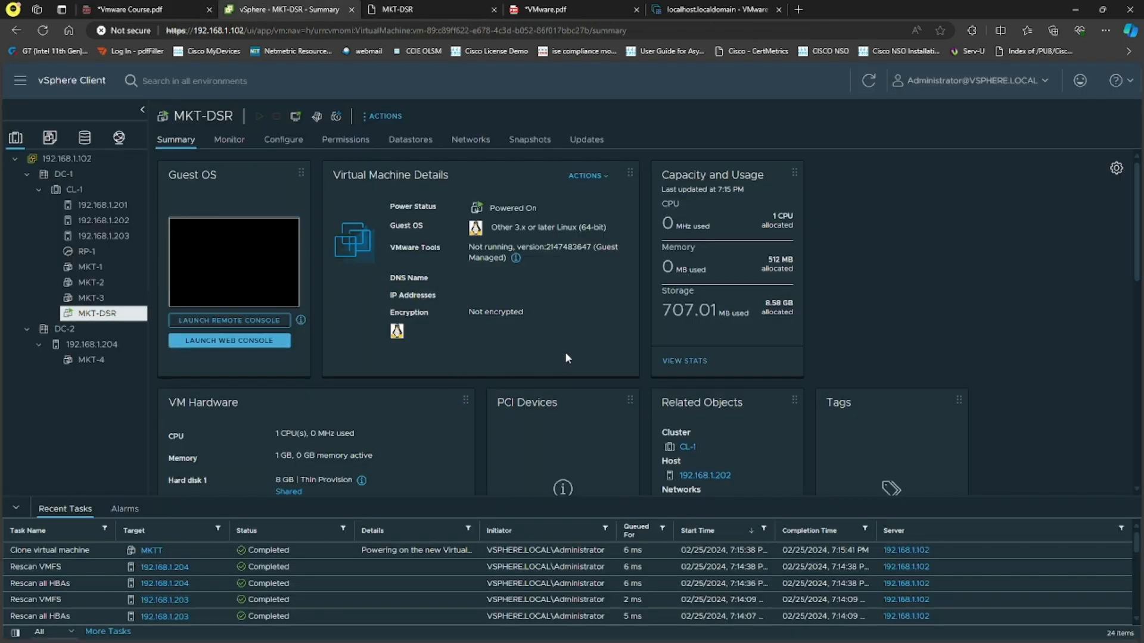
{"action": "scroll", "coordinate": [564, 352], "scroll_direction": "down", "scroll_amount": 2}
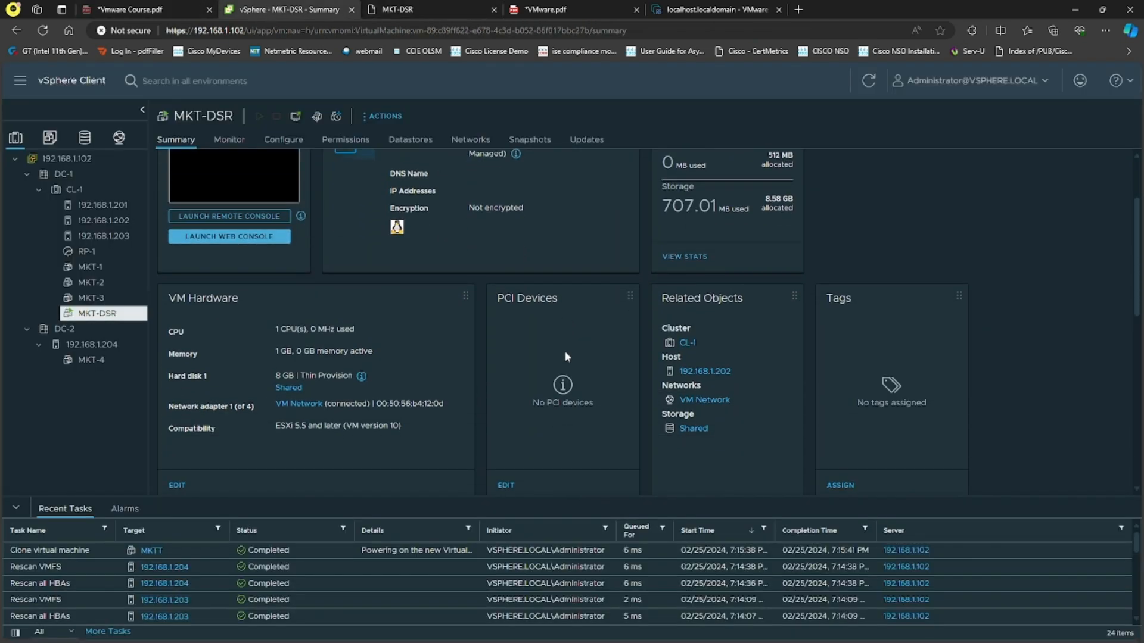
{"action": "left_click_drag", "start_coordinate": [743, 371], "coordinate": [677, 378]}
{"action": "left_click", "coordinate": [742, 377]}
{"action": "left_click", "coordinate": [430, 11]}
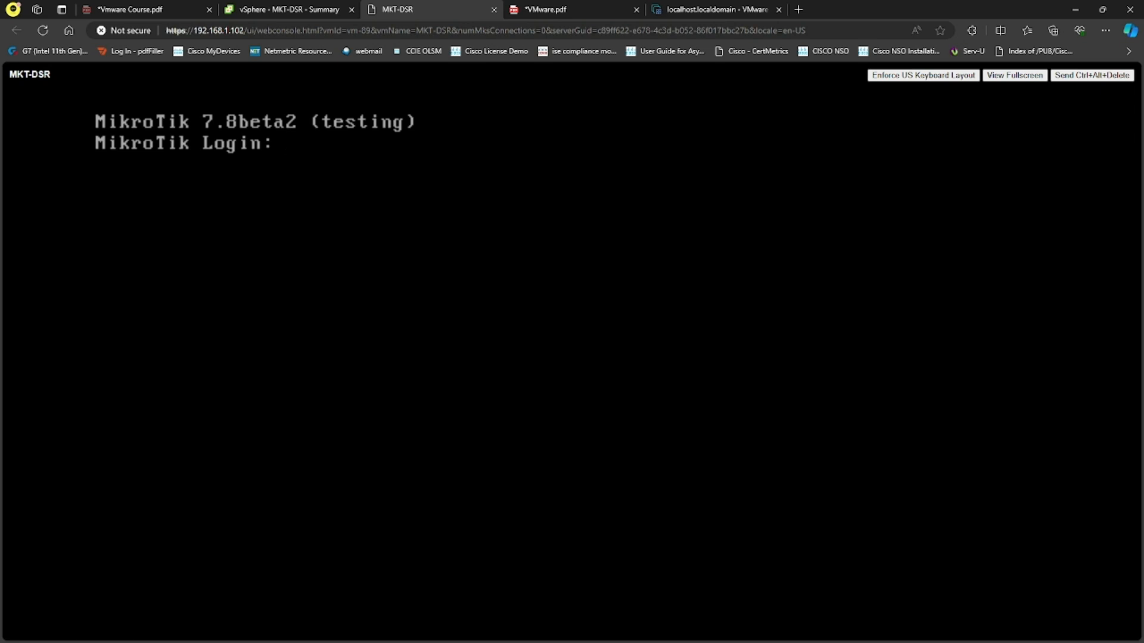
Try to log in to the MikroTik console of MKT-DSR as admin with the account password, and close the console
{"action": "type", "text": "admin"}
{"action": "key", "text": "Return"}
{"action": "key", "text": "Return"}
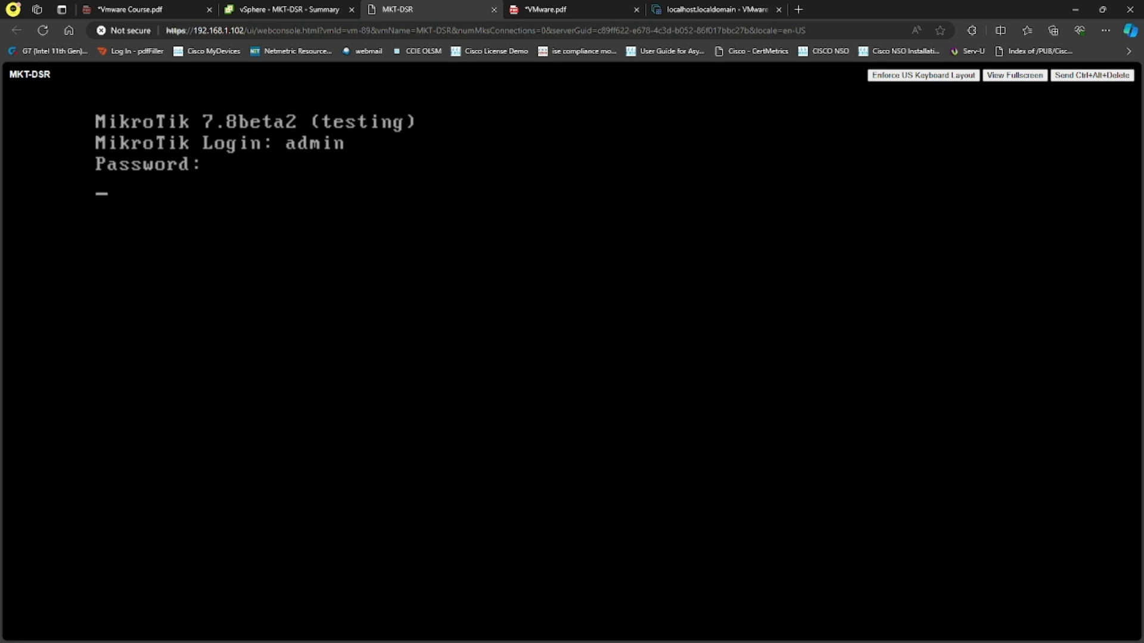
{"action": "type", "text": "admin"}
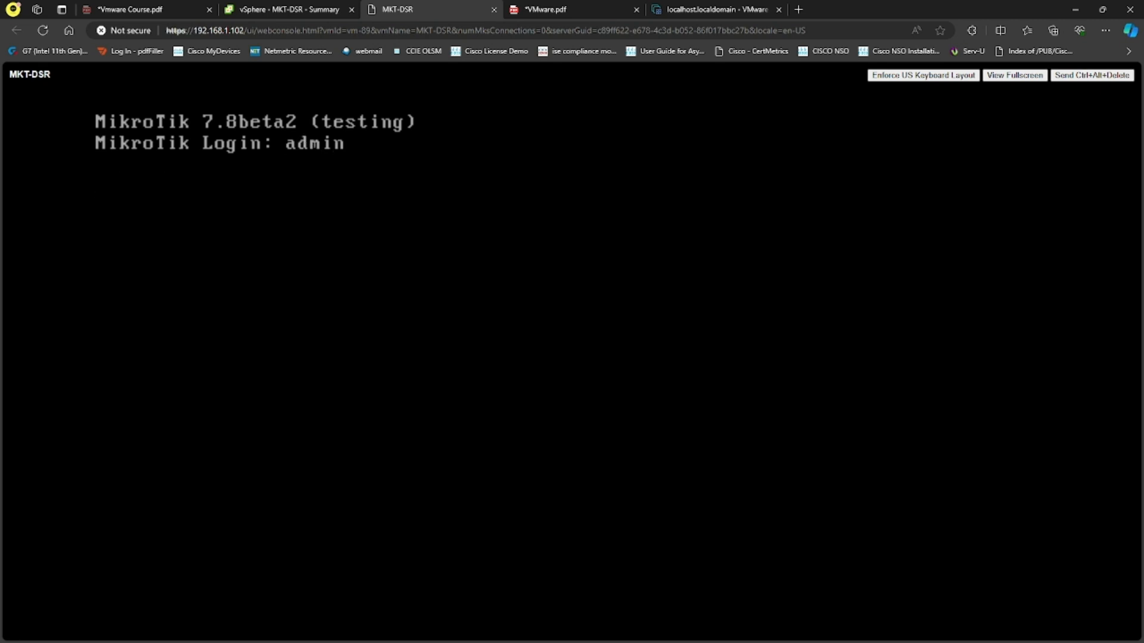
{"action": "key", "text": "Return"}
{"action": "type", "text": "admi"}
{"action": "type", "text": "n"}
{"action": "key", "text": "Return"}
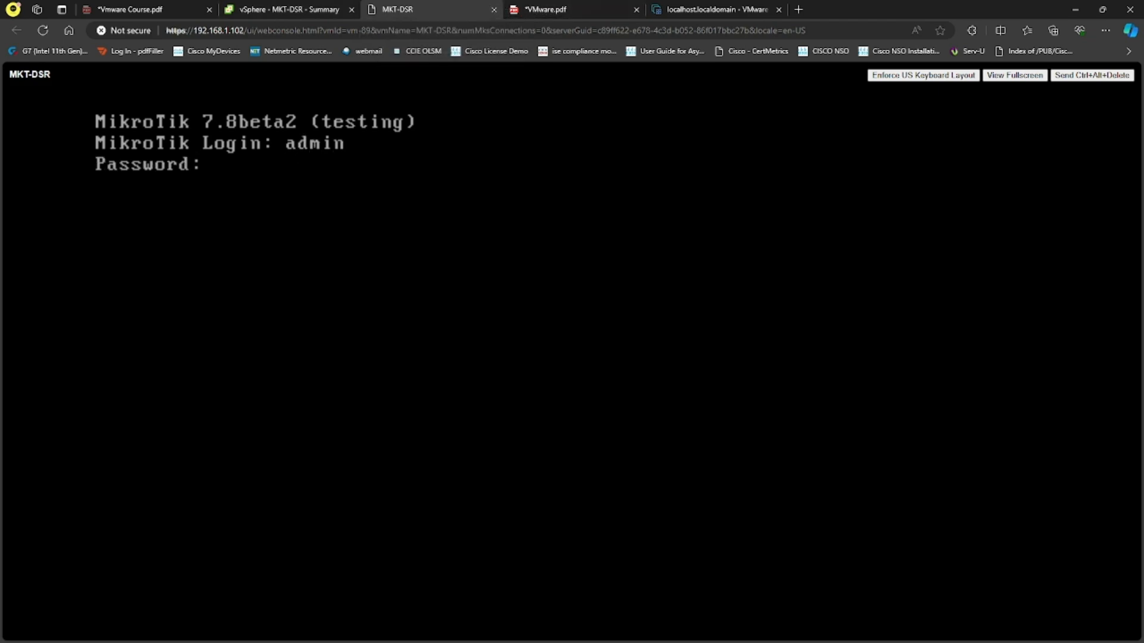
{"action": "key", "text": "Return"}
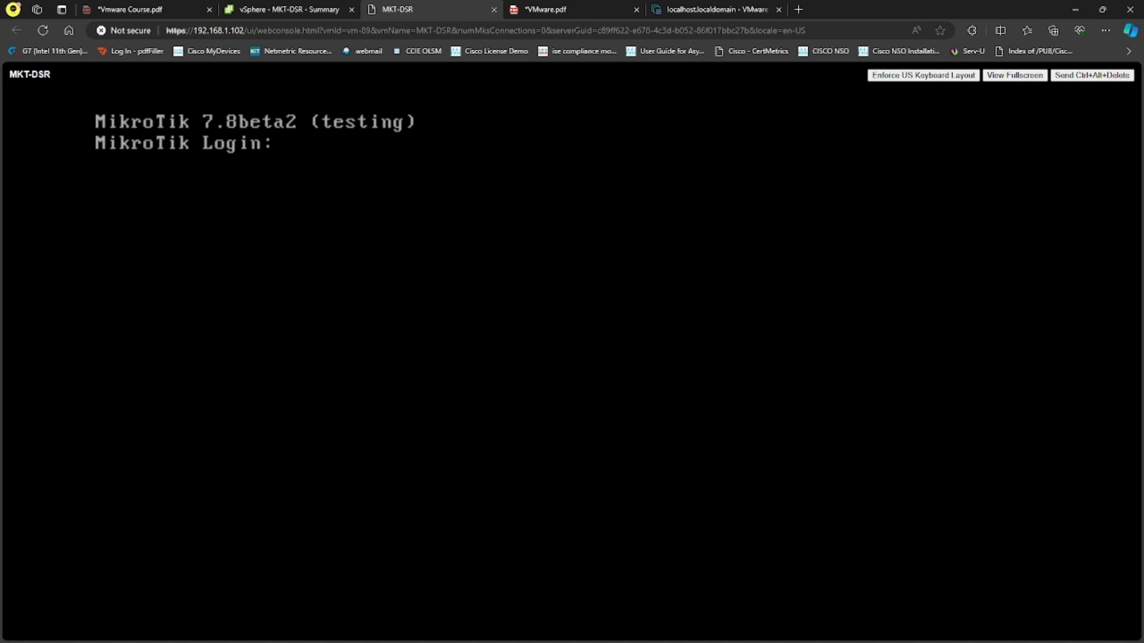
{"action": "left_click", "coordinate": [494, 10]}
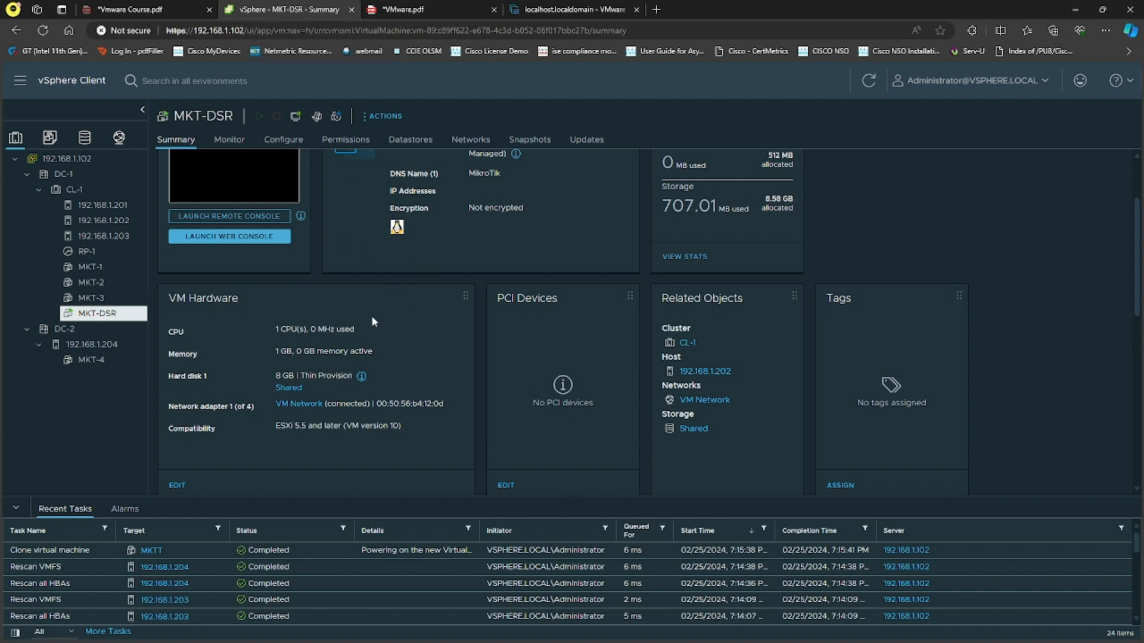
Switch to Microsoft Whiteboard and write "esxi4" with an arrow to a boxed label "shared" below the VM note
{"action": "scroll", "coordinate": [370, 317], "scroll_direction": "up", "scroll_amount": 3}
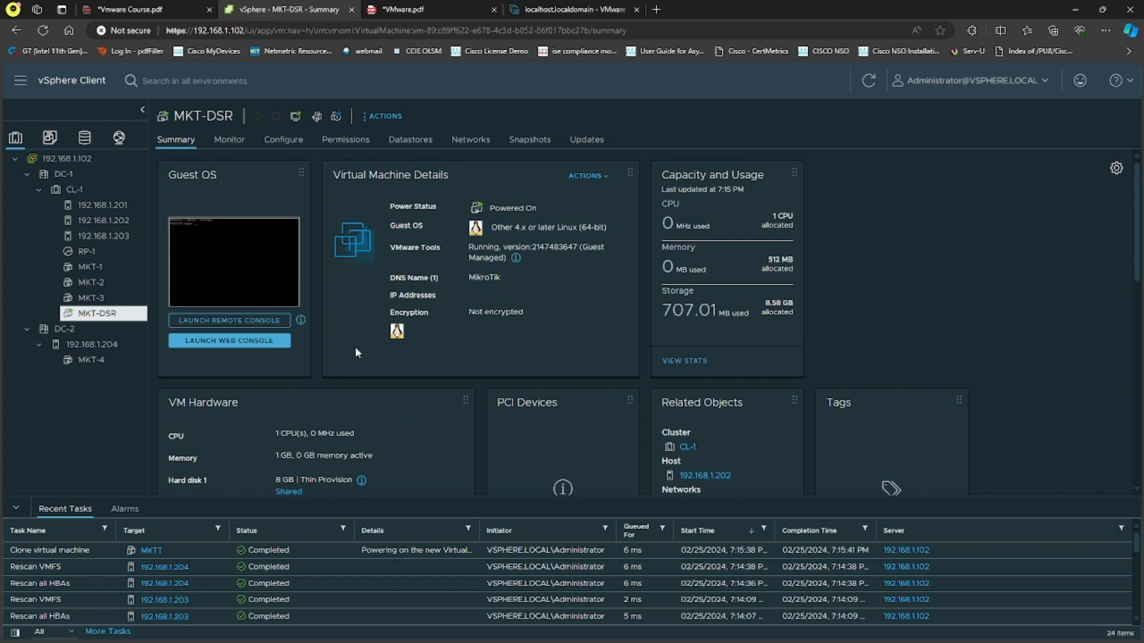
{"action": "key", "text": "alt+Tab"}
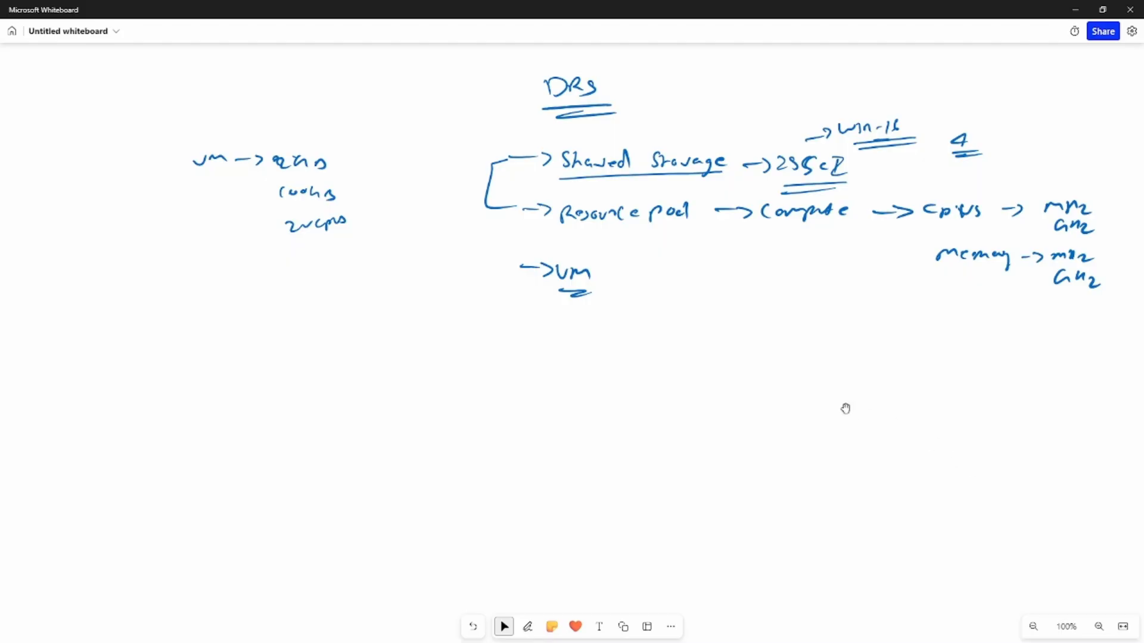
{"action": "left_click", "coordinate": [527, 627]}
{"action": "left_click_drag", "start_coordinate": [489, 363], "coordinate": [524, 373]}
{"action": "mouse_move", "coordinate": [527, 362]}
{"action": "left_mouse_down"}
{"action": "mouse_move", "coordinate": [586, 367]}
{"action": "mouse_move", "coordinate": [555, 375]}
{"action": "mouse_move", "coordinate": [616, 366]}
{"action": "left_mouse_up"}
{"action": "left_click_drag", "start_coordinate": [617, 361], "coordinate": [670, 349]}
{"action": "mouse_move", "coordinate": [601, 389]}
{"action": "left_mouse_down"}
{"action": "mouse_move", "coordinate": [707, 364]}
{"action": "mouse_move", "coordinate": [600, 389]}
{"action": "left_mouse_up"}
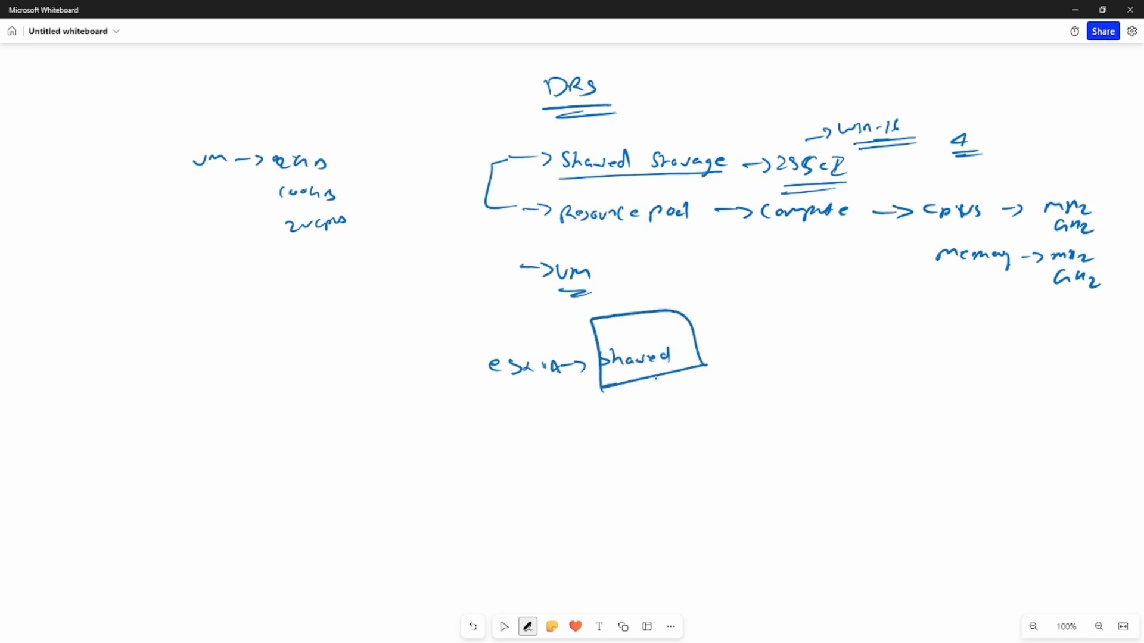
Draw an arrow onto the "shared" box, reinforce its outline, and link the underlined "esxi4" label to it with a curved arrow
{"action": "left_click_drag", "start_coordinate": [742, 267], "coordinate": [697, 303]}
{"action": "mouse_move", "coordinate": [690, 293]}
{"action": "left_mouse_down"}
{"action": "mouse_move", "coordinate": [684, 314]}
{"action": "mouse_move", "coordinate": [716, 302]}
{"action": "left_mouse_up"}
{"action": "mouse_move", "coordinate": [601, 388]}
{"action": "left_mouse_down"}
{"action": "mouse_move", "coordinate": [681, 373]}
{"action": "mouse_move", "coordinate": [701, 356]}
{"action": "left_mouse_up"}
{"action": "mouse_move", "coordinate": [685, 310]}
{"action": "left_mouse_down"}
{"action": "mouse_move", "coordinate": [595, 319]}
{"action": "mouse_move", "coordinate": [593, 355]}
{"action": "mouse_move", "coordinate": [624, 387]}
{"action": "left_mouse_up"}
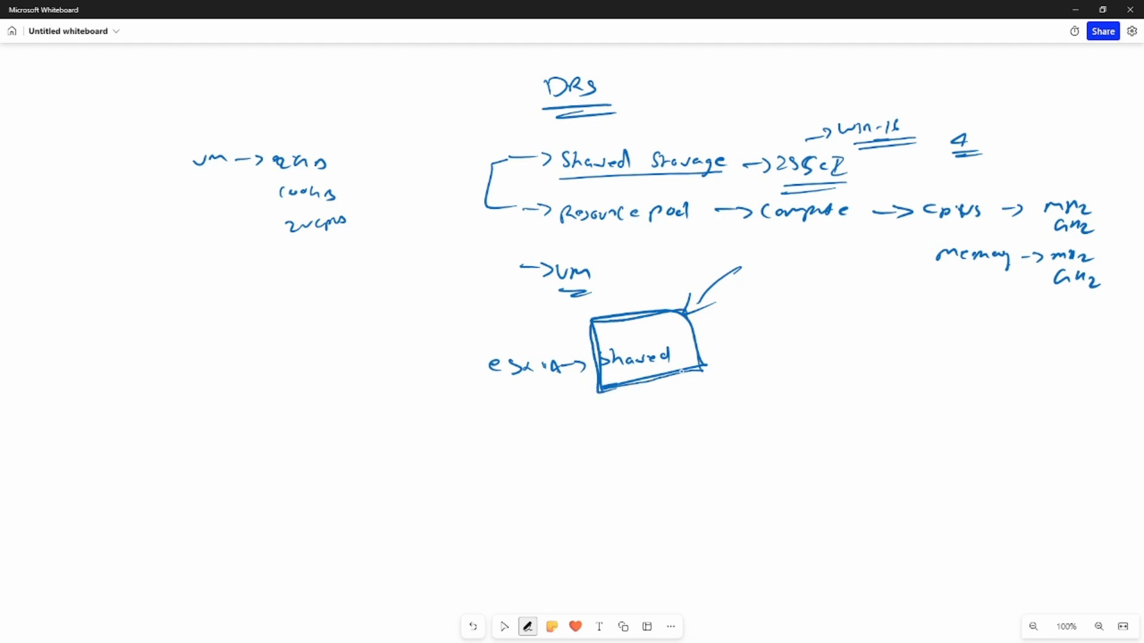
{"action": "left_click_drag", "start_coordinate": [490, 401], "coordinate": [575, 388]}
{"action": "mouse_move", "coordinate": [506, 407]}
{"action": "left_mouse_down"}
{"action": "mouse_move", "coordinate": [558, 394]}
{"action": "mouse_move", "coordinate": [640, 402]}
{"action": "left_mouse_up"}
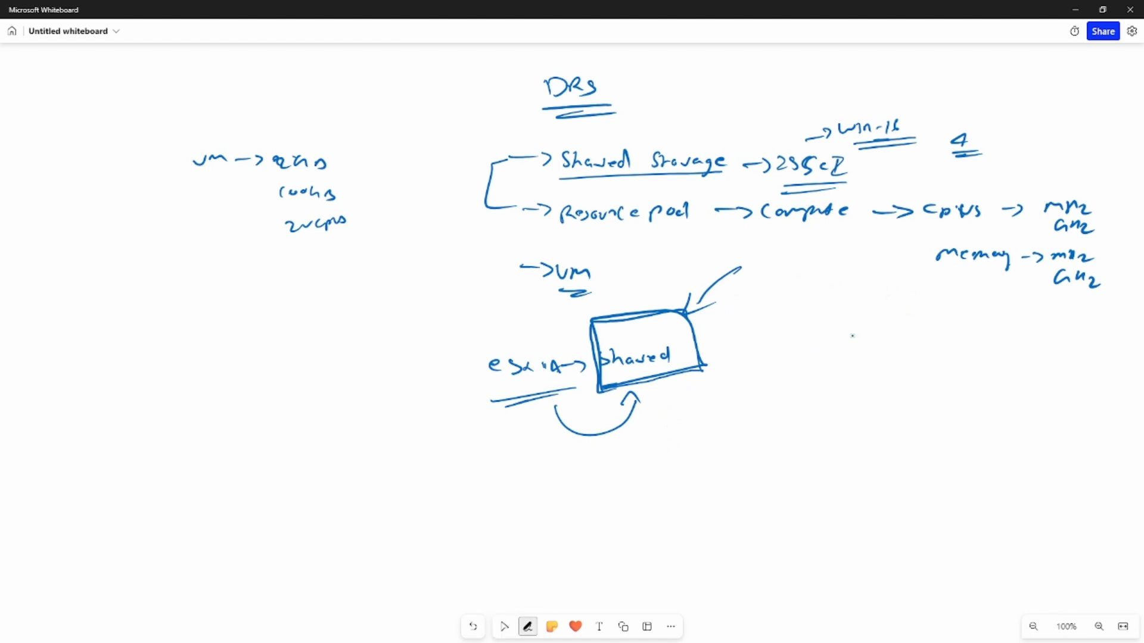
Sketch a small box below the memory note, with lines connecting it to esx hosts numbered 1 to 4
{"action": "left_click_drag", "start_coordinate": [884, 290], "coordinate": [897, 317]}
{"action": "mouse_move", "coordinate": [820, 332]}
{"action": "left_mouse_down"}
{"action": "mouse_move", "coordinate": [849, 340]}
{"action": "mouse_move", "coordinate": [863, 380]}
{"action": "left_mouse_up"}
{"action": "left_click", "coordinate": [852, 347]}
{"action": "left_click_drag", "start_coordinate": [862, 390], "coordinate": [868, 398]}
{"action": "left_click_drag", "start_coordinate": [848, 329], "coordinate": [885, 319]}
{"action": "mouse_move", "coordinate": [893, 323]}
{"action": "left_mouse_down"}
{"action": "mouse_move", "coordinate": [870, 345]}
{"action": "mouse_move", "coordinate": [901, 335]}
{"action": "left_mouse_up"}
{"action": "left_click_drag", "start_coordinate": [873, 386], "coordinate": [906, 342]}
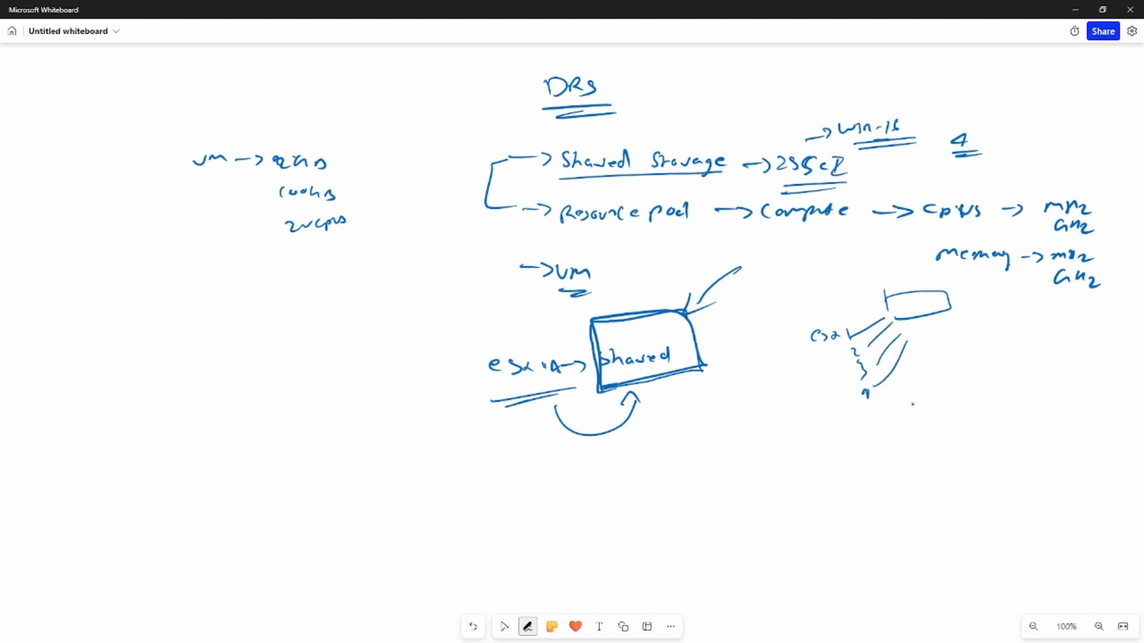
Connect host 4 to a new box labelled "shared", and draw a curved arrow to that box from host 3
{"action": "mouse_move", "coordinate": [883, 396]}
{"action": "left_mouse_down"}
{"action": "mouse_move", "coordinate": [952, 390]}
{"action": "mouse_move", "coordinate": [962, 413]}
{"action": "mouse_move", "coordinate": [1038, 387]}
{"action": "mouse_move", "coordinate": [968, 420]}
{"action": "mouse_move", "coordinate": [970, 407]}
{"action": "mouse_move", "coordinate": [1022, 393]}
{"action": "mouse_move", "coordinate": [1015, 409]}
{"action": "left_mouse_up"}
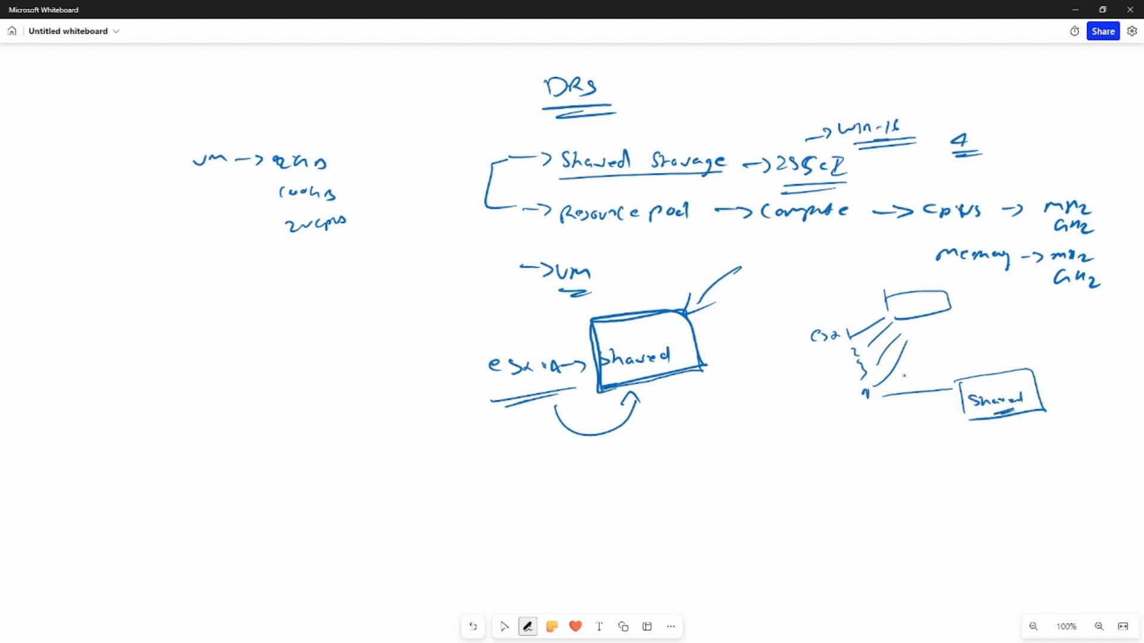
{"action": "mouse_move", "coordinate": [865, 365]}
{"action": "left_mouse_down"}
{"action": "mouse_move", "coordinate": [886, 359]}
{"action": "mouse_move", "coordinate": [959, 379]}
{"action": "left_mouse_up"}
{"action": "left_click", "coordinate": [504, 627]}
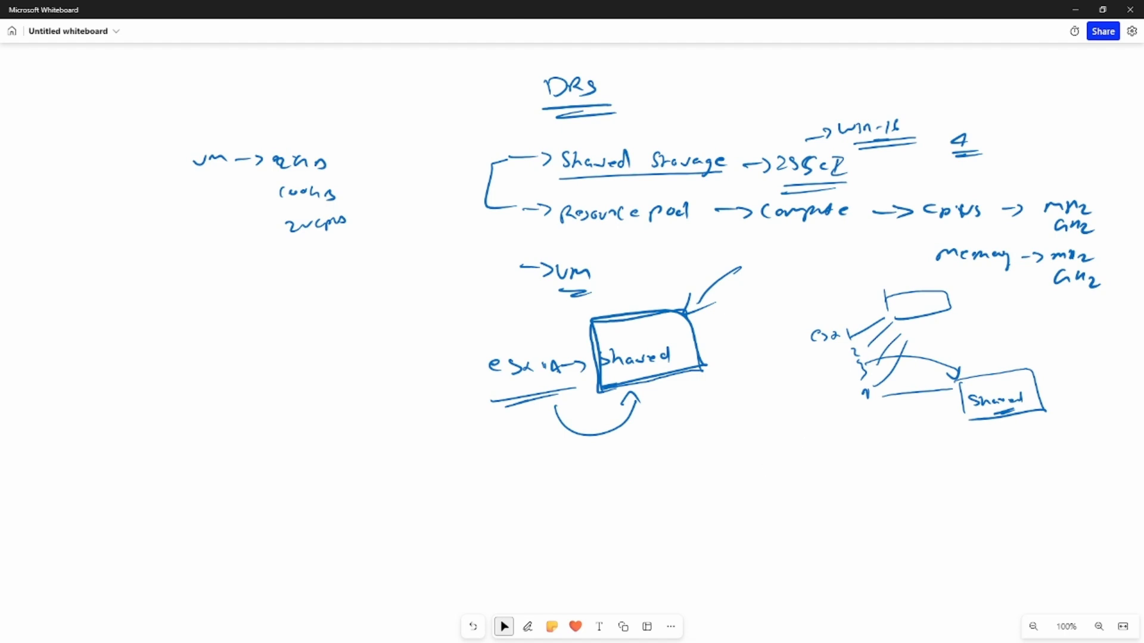
Return to the vSphere Client and review the vSphere DRS score, cluster consumers and cluster resources in the CL-1 summary
{"action": "key", "text": "alt+Tab"}
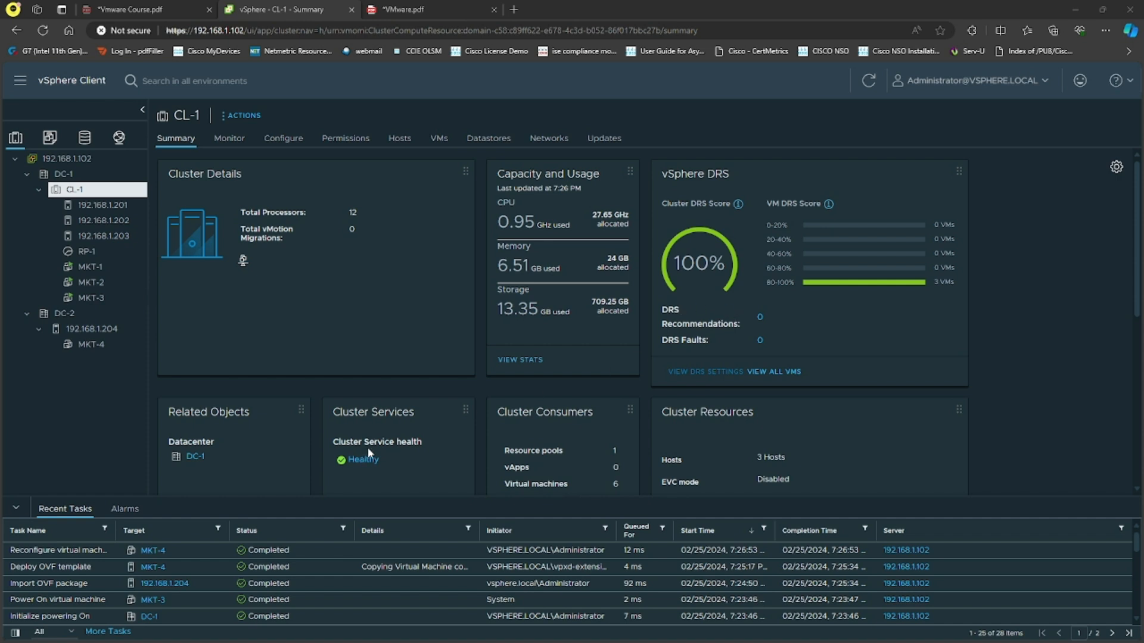
{"action": "left_click_drag", "start_coordinate": [603, 452], "coordinate": [639, 486]}
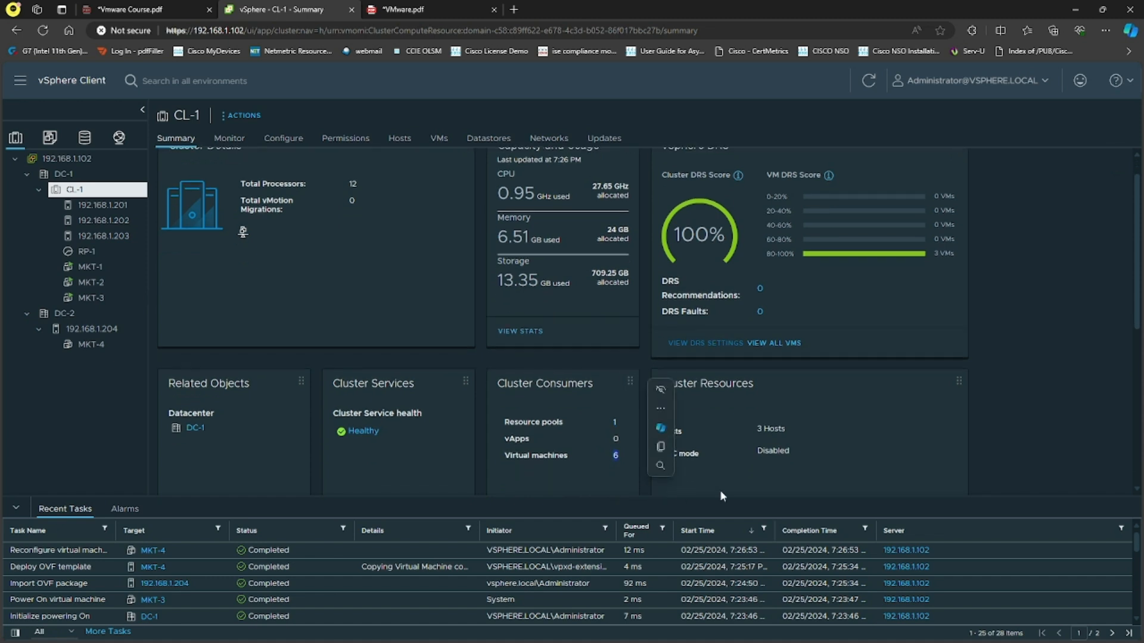
{"action": "scroll", "coordinate": [806, 454], "scroll_direction": "up", "scroll_amount": 1}
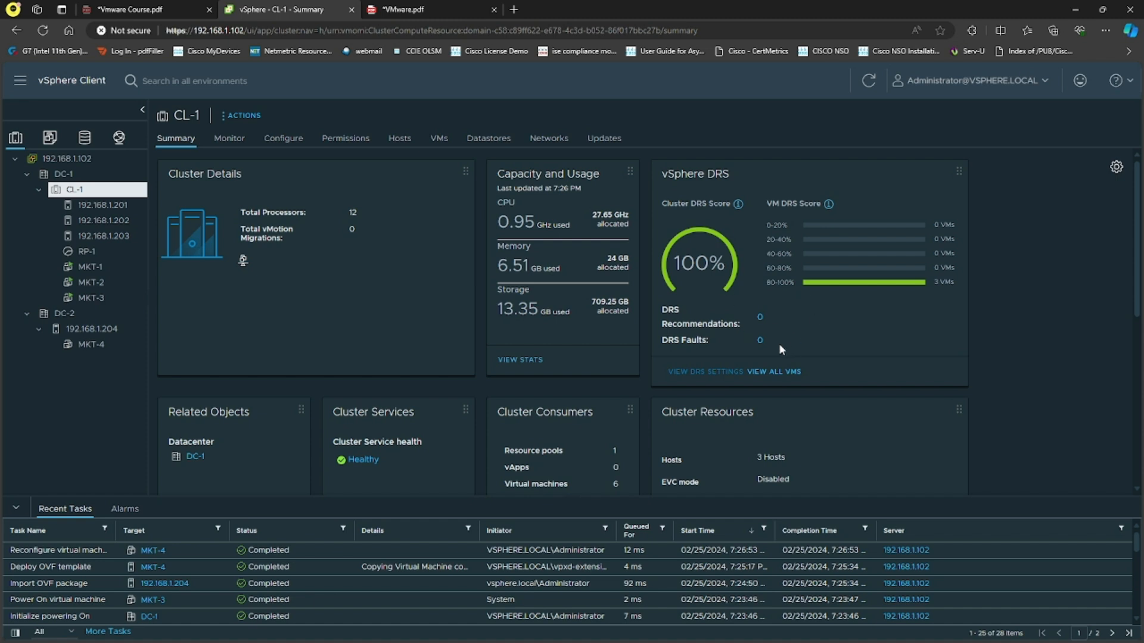
{"action": "scroll", "coordinate": [768, 337], "scroll_direction": "down", "scroll_amount": 5}
{"action": "scroll", "coordinate": [773, 340], "scroll_direction": "down", "scroll_amount": 1}
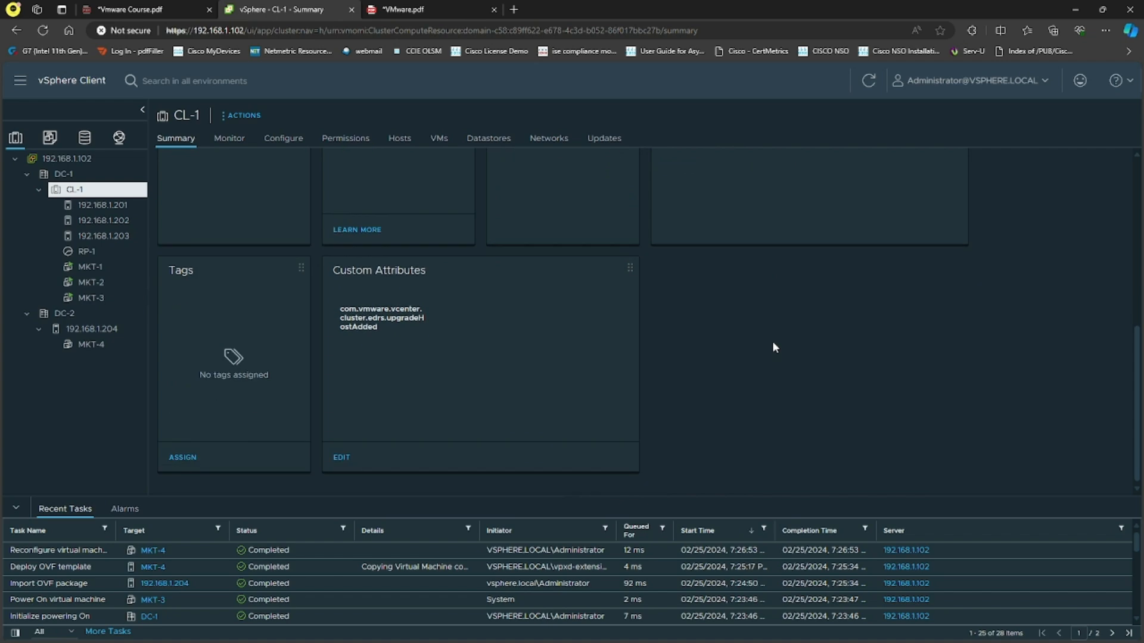
{"action": "scroll", "coordinate": [771, 343], "scroll_direction": "up", "scroll_amount": 6}
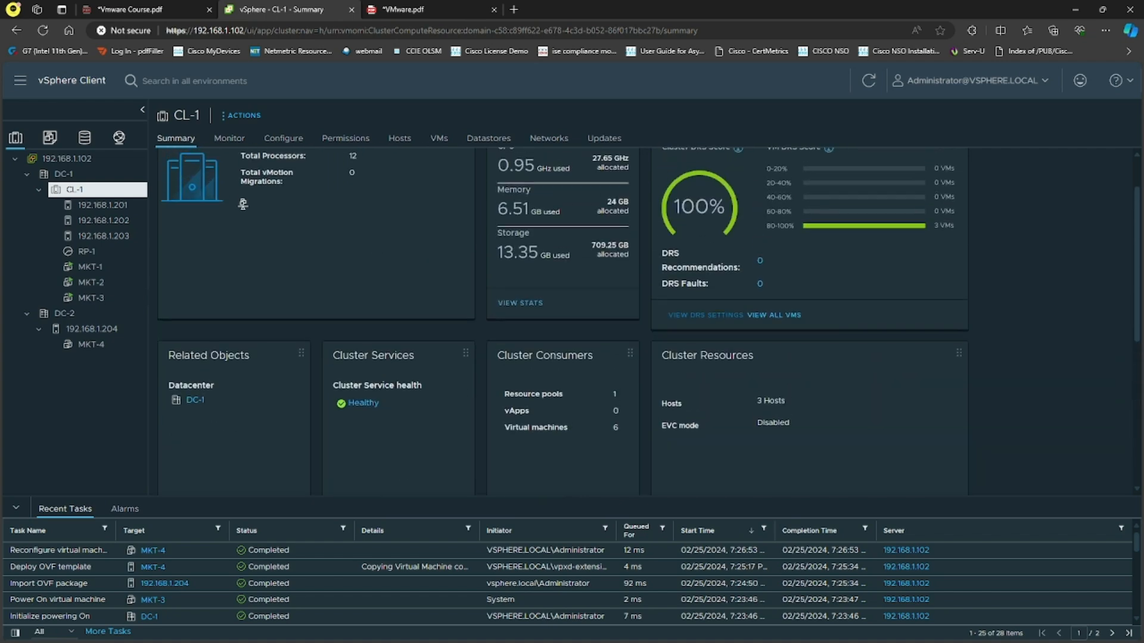